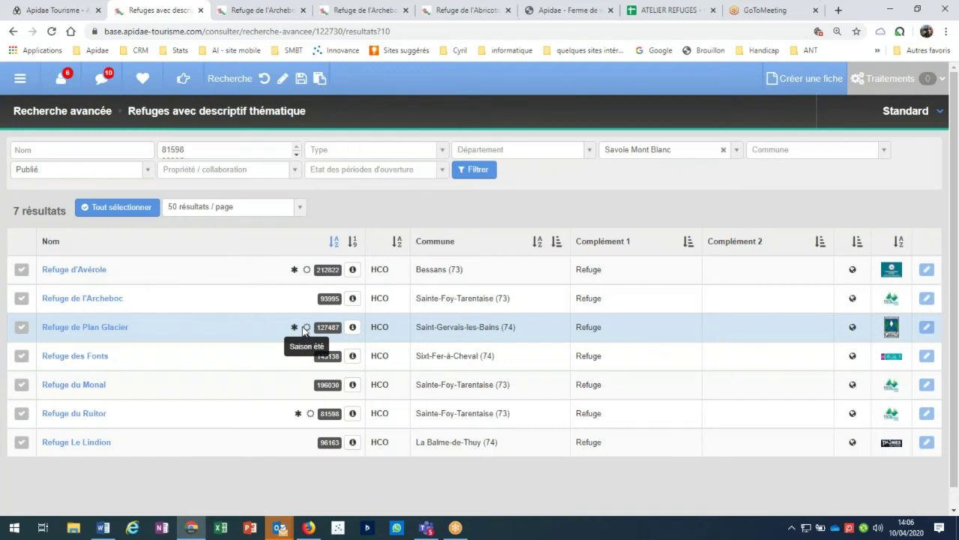
- Review the address and communication details of the Refuge de l'Archeboc record
{"action": "left_click", "coordinate": [271, 12]}
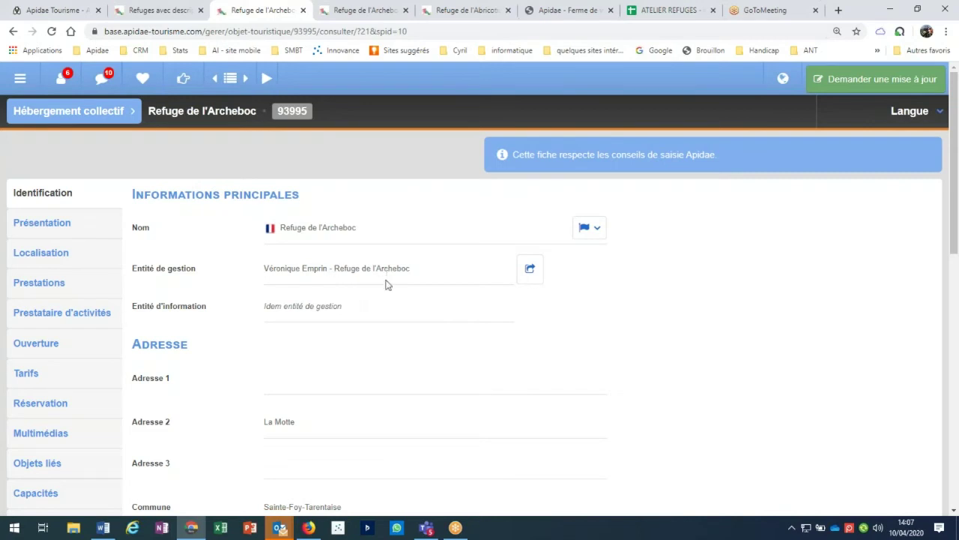
{"action": "scroll", "coordinate": [388, 284], "scroll_direction": "down", "scroll_amount": 2}
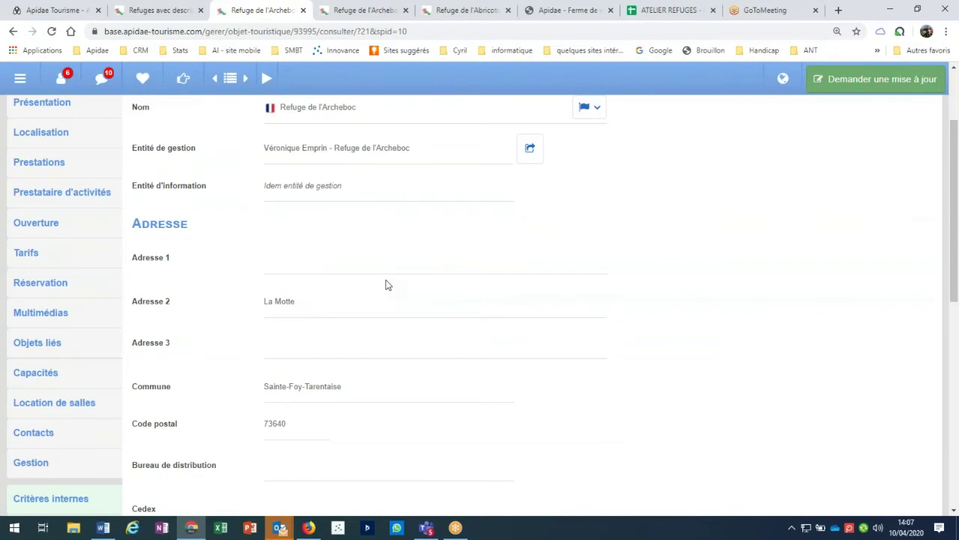
{"action": "scroll", "coordinate": [388, 284], "scroll_direction": "down", "scroll_amount": 4}
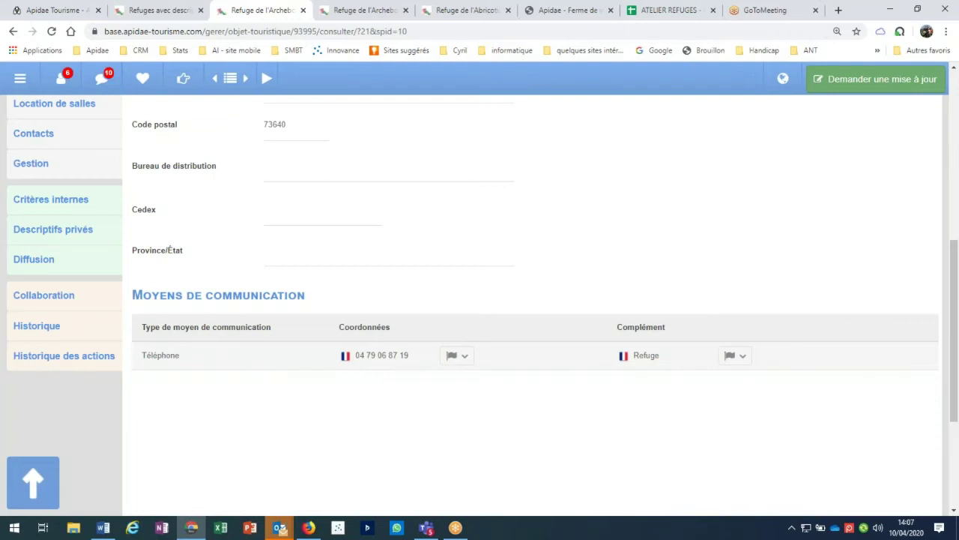
- Review the complement labels beside the Refuge de l'Abricotine phone numbers and list the aspects available for the record
{"action": "left_click", "coordinate": [473, 13]}
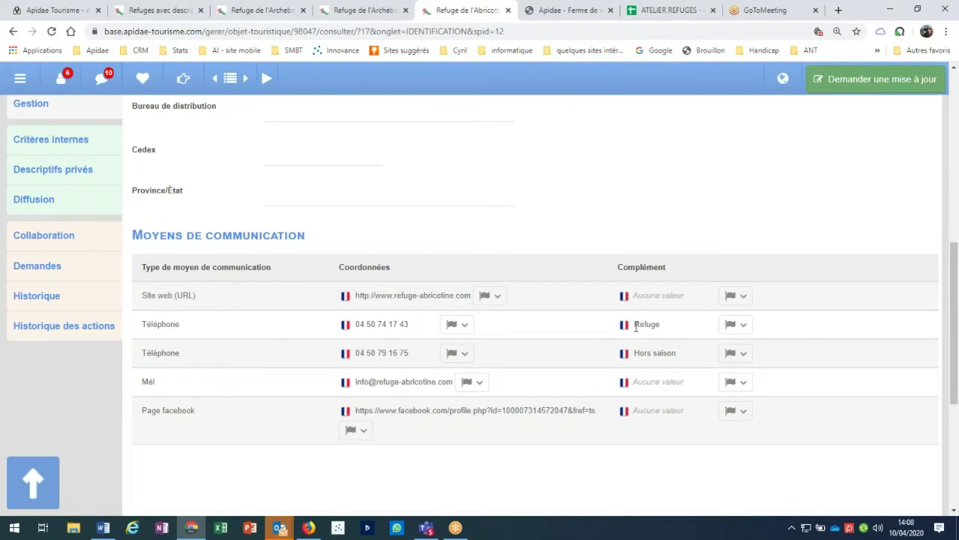
{"action": "double_click", "coordinate": [657, 324]}
{"action": "scroll", "coordinate": [483, 278], "scroll_direction": "up", "scroll_amount": 1}
{"action": "scroll", "coordinate": [524, 300], "scroll_direction": "up", "scroll_amount": 8}
{"action": "left_click", "coordinate": [780, 111]}
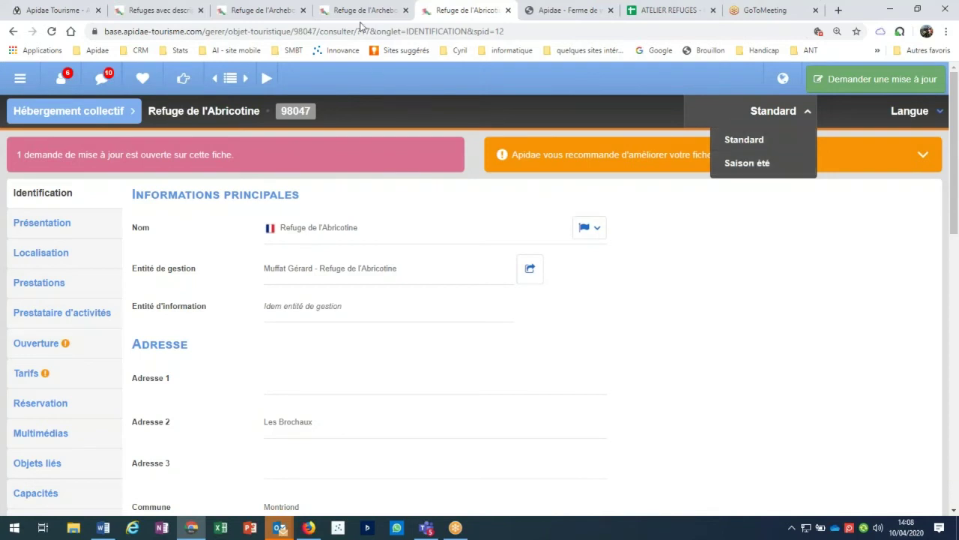
- Revisit the Refuge de l'Archeboc record and review the communication details of Refuge d'Avérole
{"action": "left_click", "coordinate": [245, 18]}
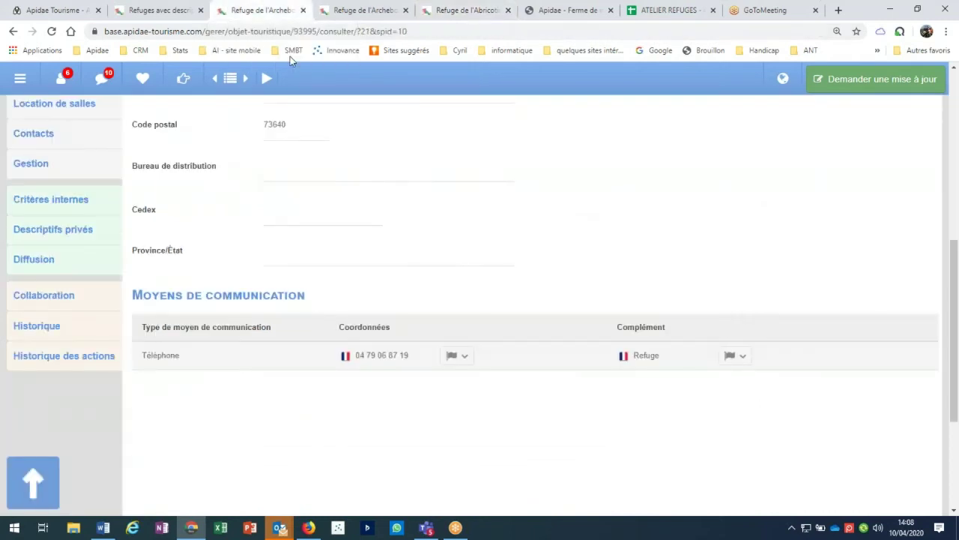
{"action": "key", "text": "ctrl+Page_Up"}
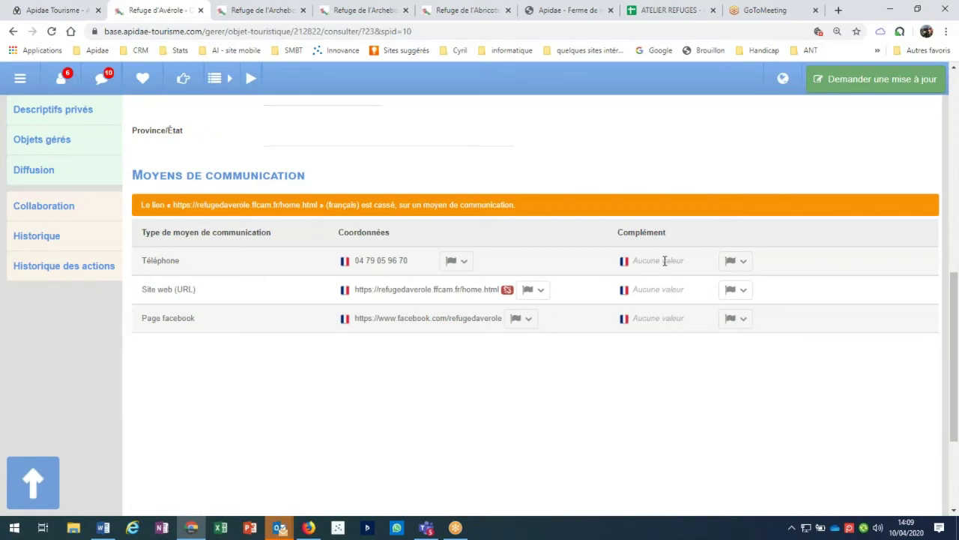
{"action": "key", "text": "alt+Tab"}
{"action": "scroll", "coordinate": [140, 296], "scroll_direction": "up", "scroll_amount": 2}
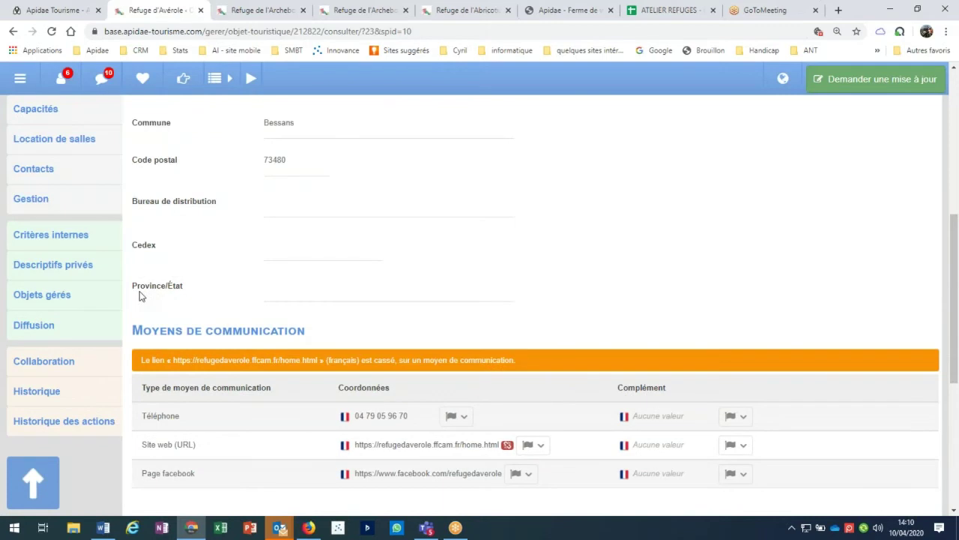
{"action": "scroll", "coordinate": [139, 296], "scroll_direction": "up", "scroll_amount": 5}
- Read the Présentation section of Refuge d'Avérole, including its classifications, short description and themed descriptions
{"action": "left_click", "coordinate": [62, 225]}
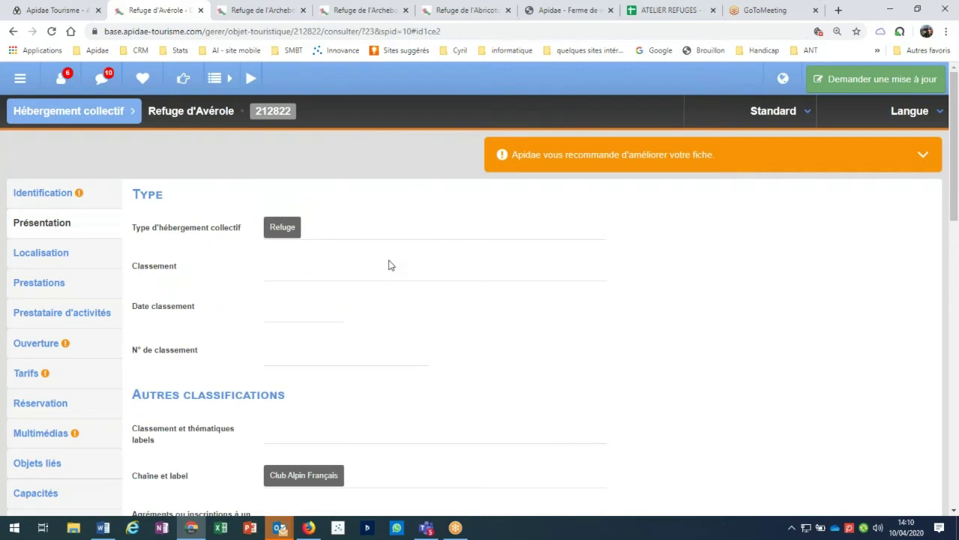
{"action": "scroll", "coordinate": [388, 264], "scroll_direction": "down", "scroll_amount": 3}
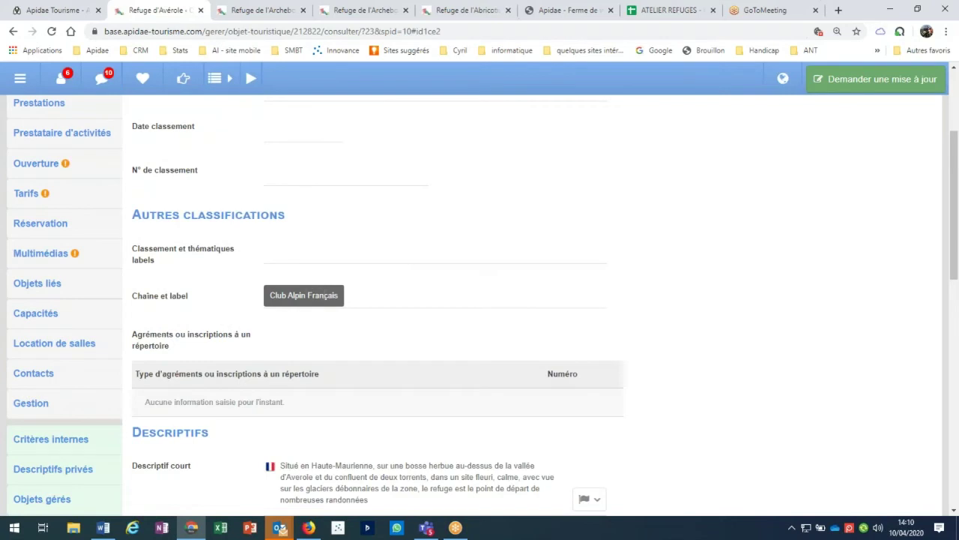
{"action": "scroll", "coordinate": [243, 281], "scroll_direction": "down", "scroll_amount": 1}
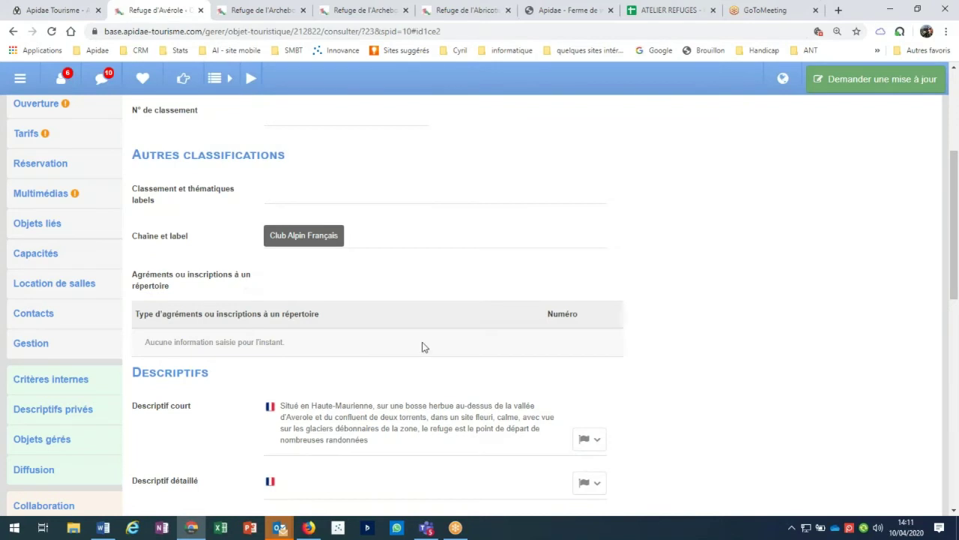
{"action": "scroll", "coordinate": [424, 347], "scroll_direction": "down", "scroll_amount": 1}
{"action": "scroll", "coordinate": [360, 292], "scroll_direction": "down", "scroll_amount": 3}
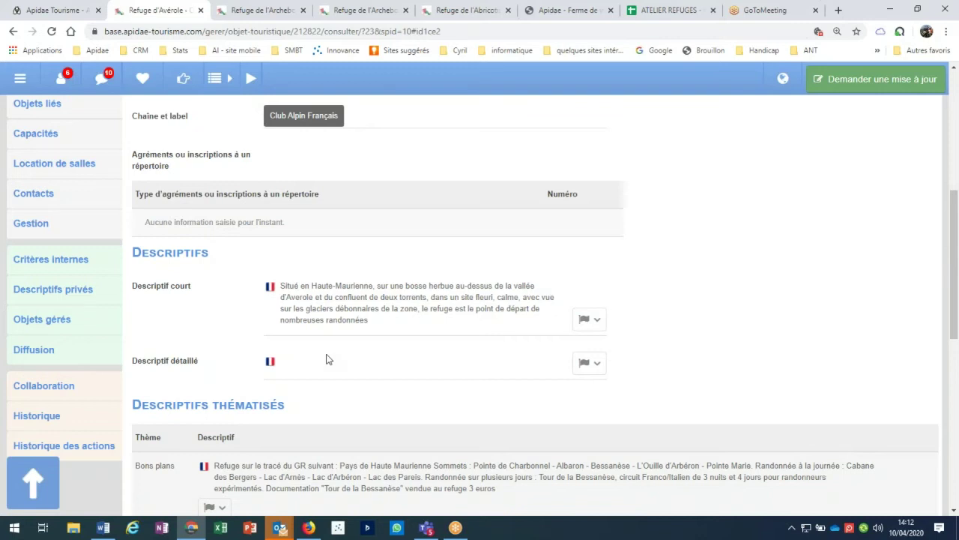
{"action": "scroll", "coordinate": [326, 360], "scroll_direction": "down", "scroll_amount": 1}
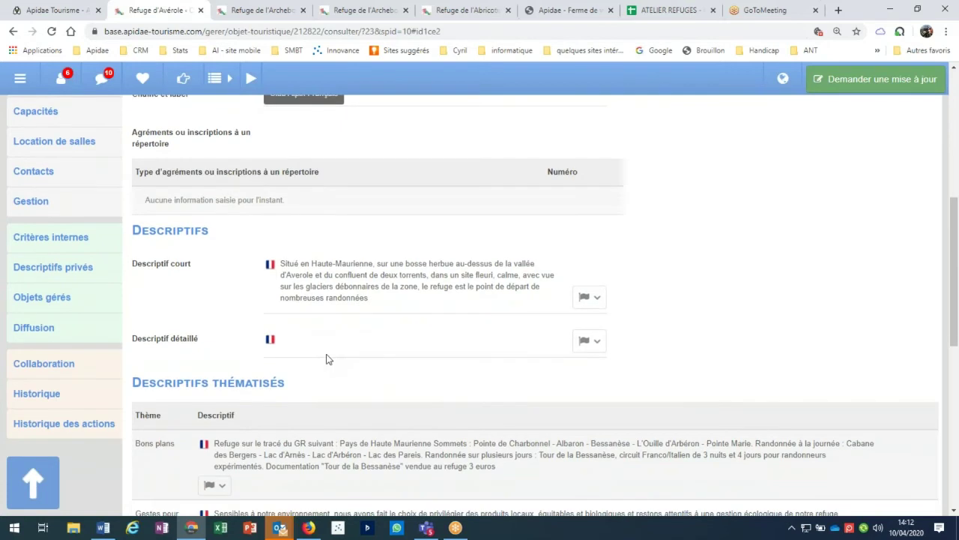
{"action": "scroll", "coordinate": [326, 360], "scroll_direction": "down", "scroll_amount": 4}
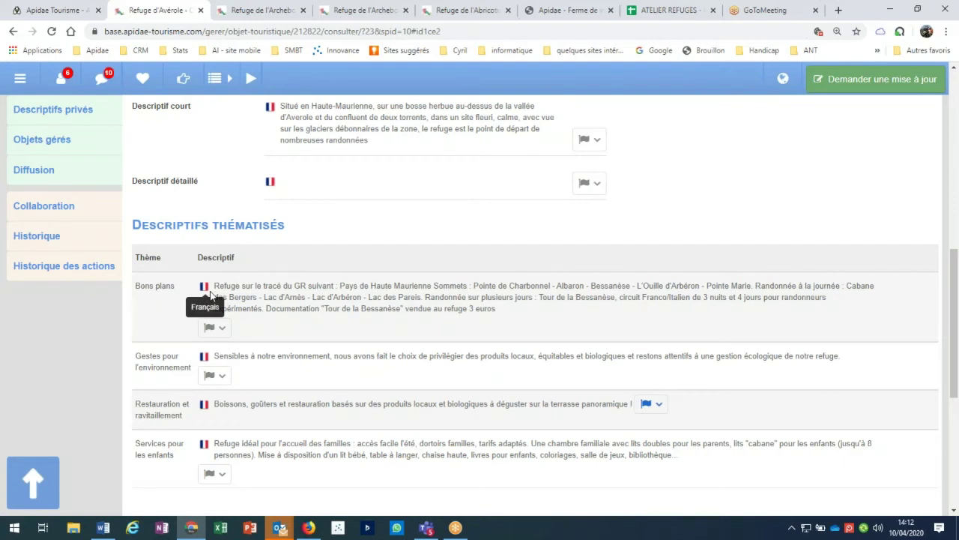
- Submit an update request titled "test" for the Refuge d'Avérole record, keeping the preselected notification recipient
{"action": "left_click", "coordinate": [838, 81]}
{"action": "type", "text": "test"}
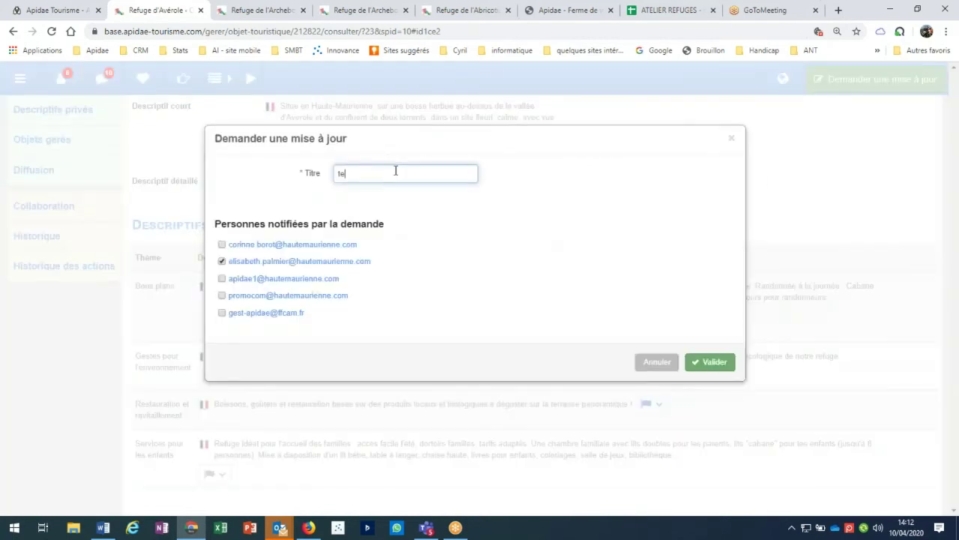
{"action": "left_click", "coordinate": [694, 362]}
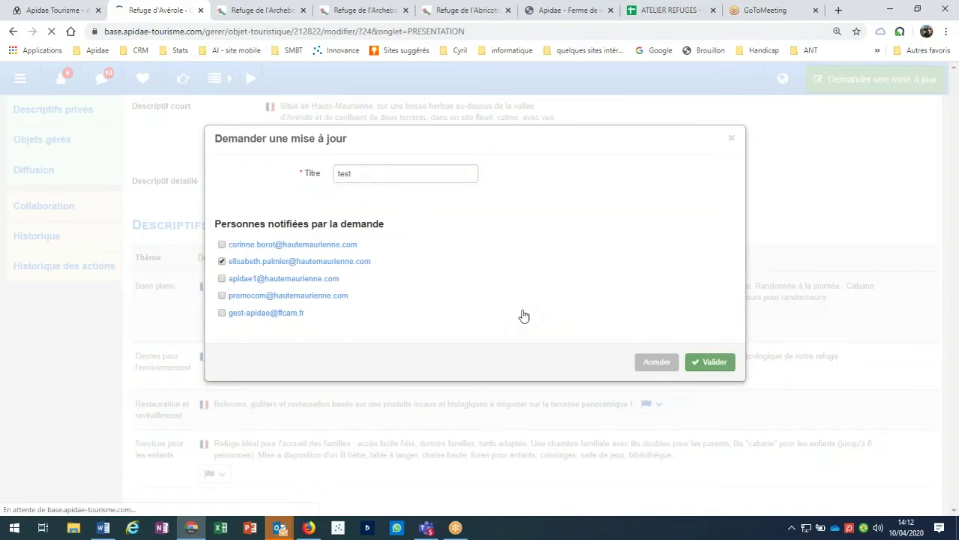
- Add an empty themed description with the theme Conditions d'accès des véhicules motorisés to the Refuge d'Avérole draft
{"action": "scroll", "coordinate": [679, 390], "scroll_direction": "down", "scroll_amount": 3}
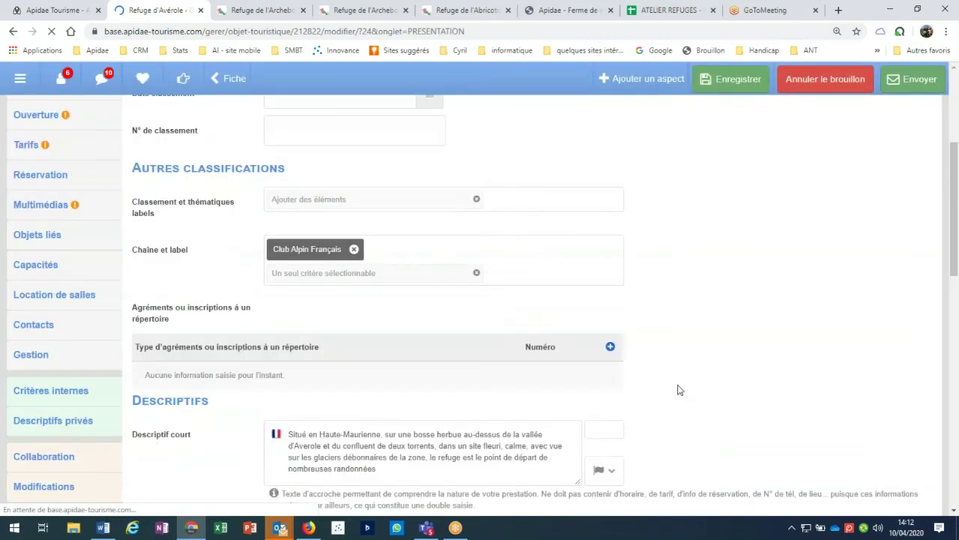
{"action": "scroll", "coordinate": [679, 390], "scroll_direction": "down", "scroll_amount": 6}
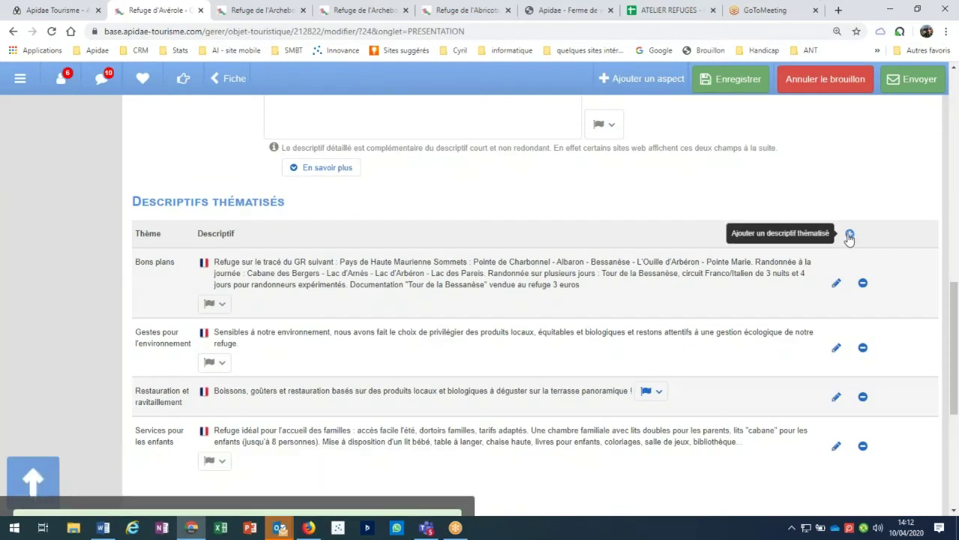
{"action": "left_click_drag", "start_coordinate": [409, 284], "coordinate": [540, 285]}
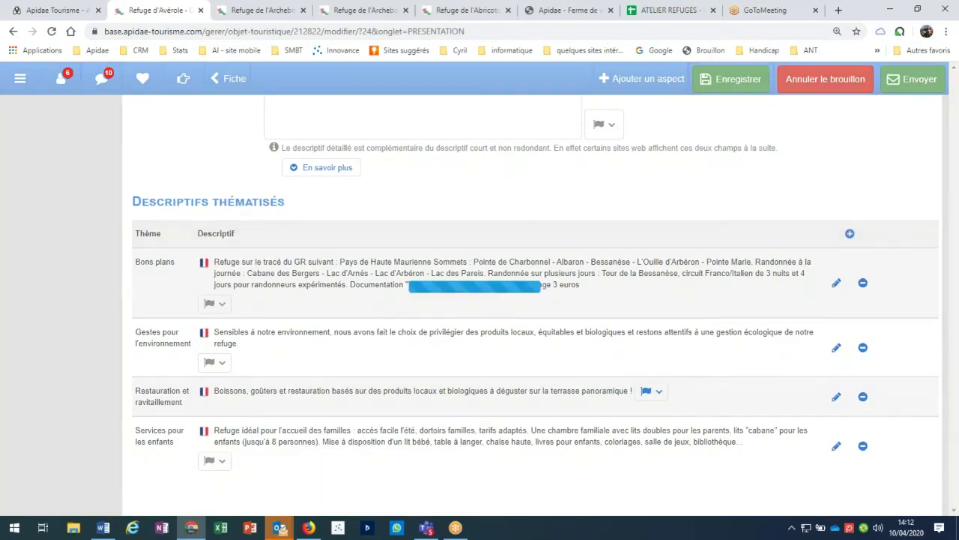
{"action": "left_click", "coordinate": [850, 233]}
{"action": "left_click", "coordinate": [498, 231]}
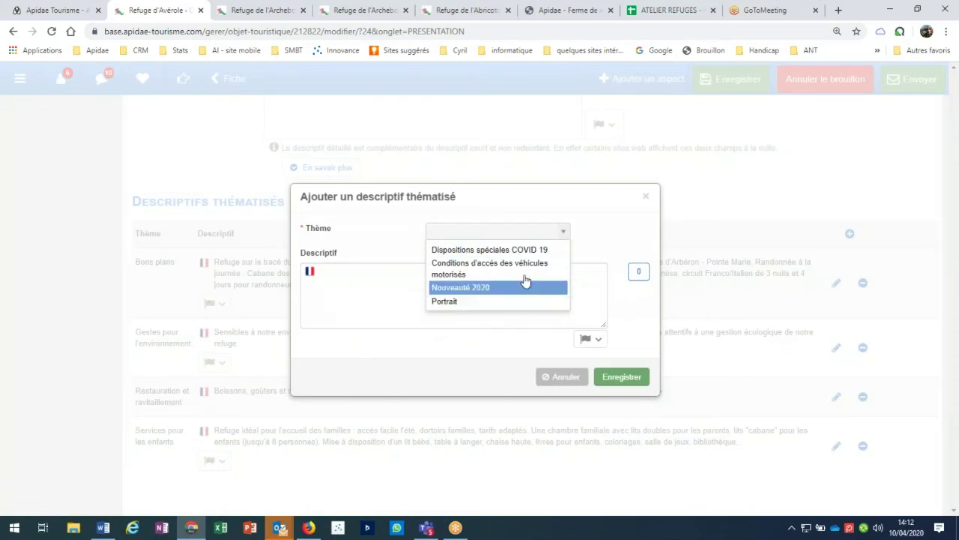
{"action": "left_click", "coordinate": [527, 273]}
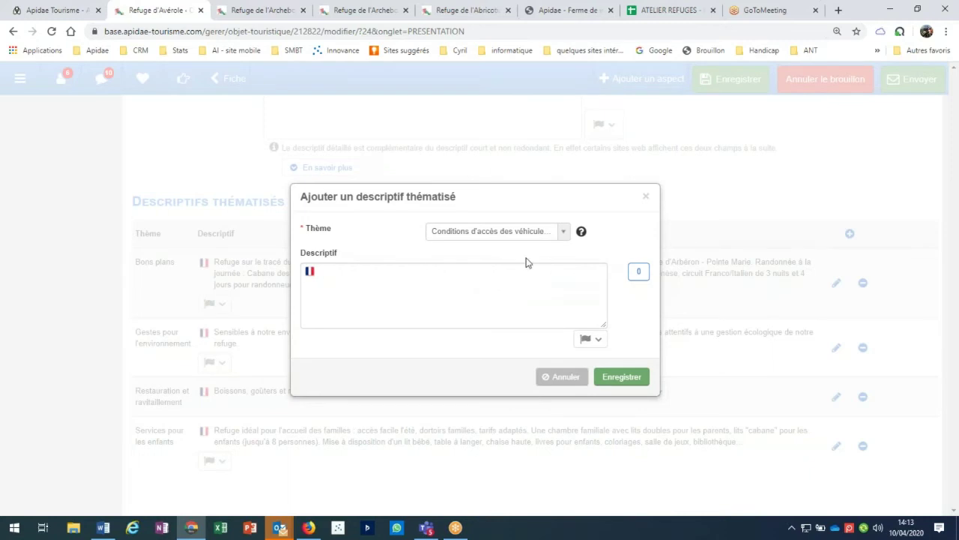
- Add two empty themed descriptions, one for Portrait and one for Dispositions spéciales COVID 19
{"action": "left_click", "coordinate": [851, 235]}
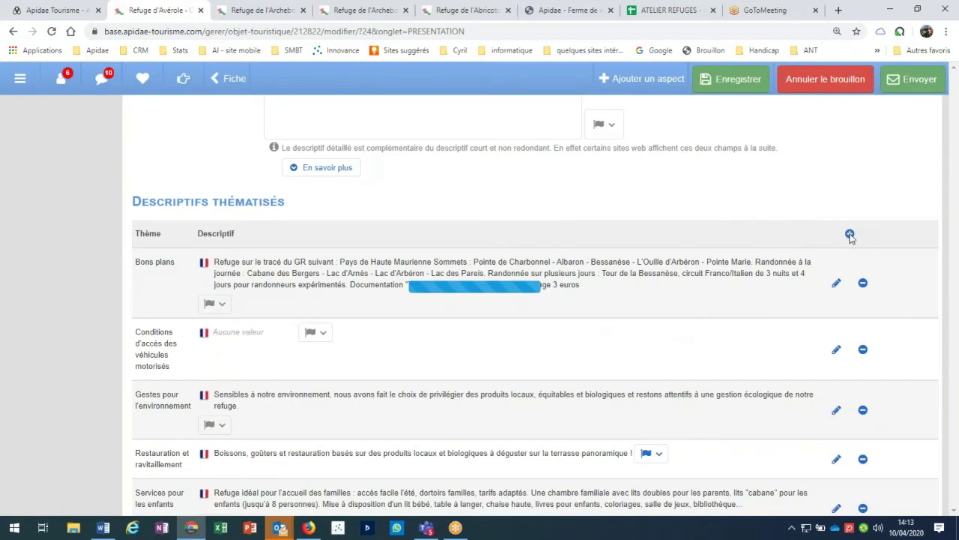
{"action": "left_click", "coordinate": [850, 235]}
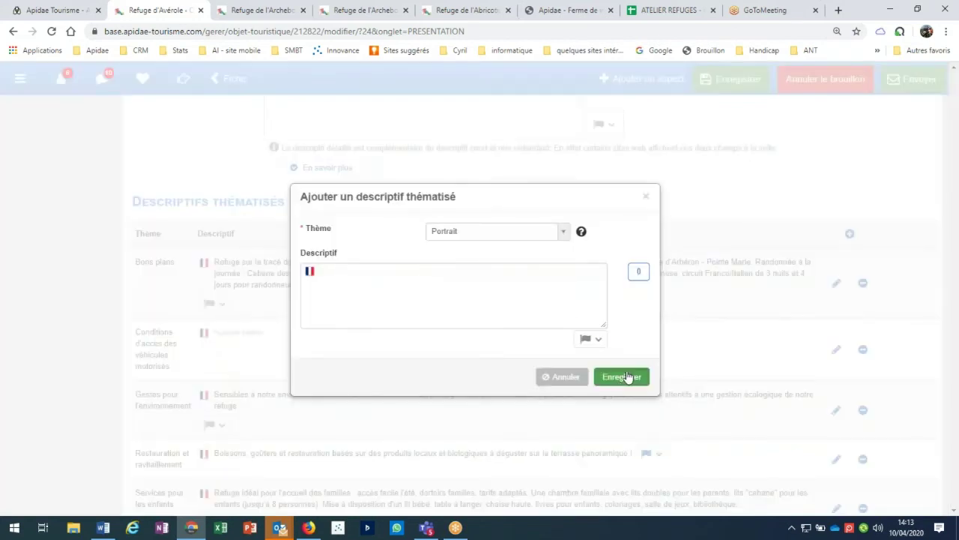
{"action": "left_click", "coordinate": [852, 239]}
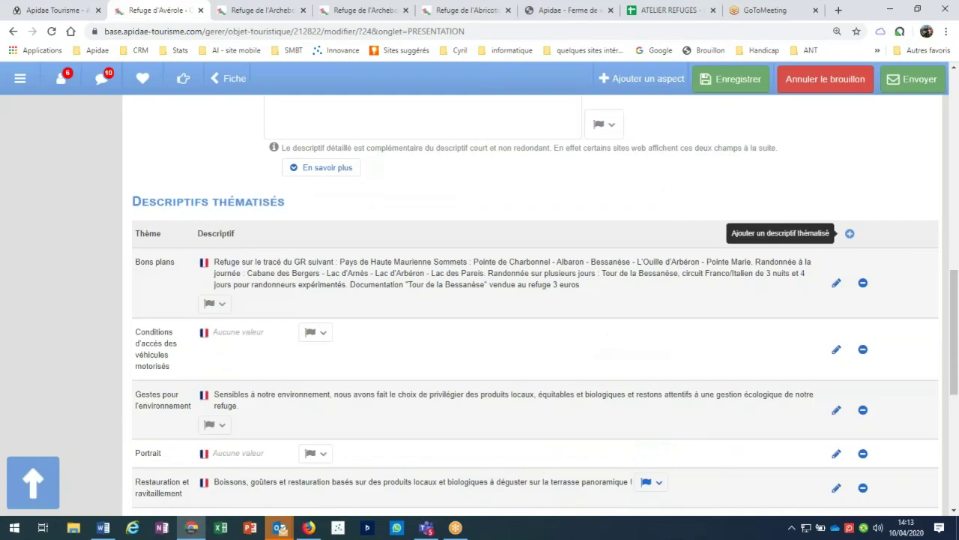
{"action": "left_click", "coordinate": [847, 235]}
{"action": "left_click", "coordinate": [498, 233]}
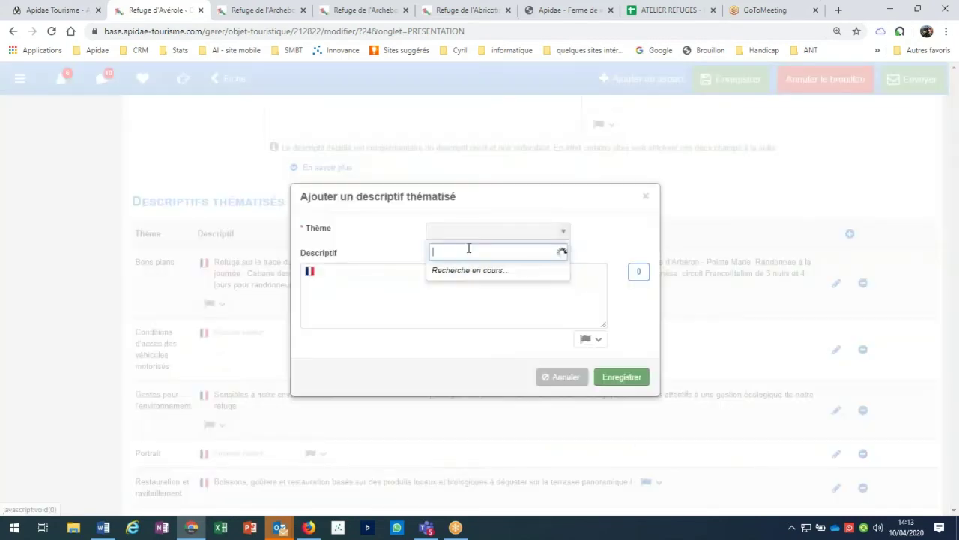
{"action": "left_click", "coordinate": [495, 272]}
{"action": "left_click", "coordinate": [622, 377]}
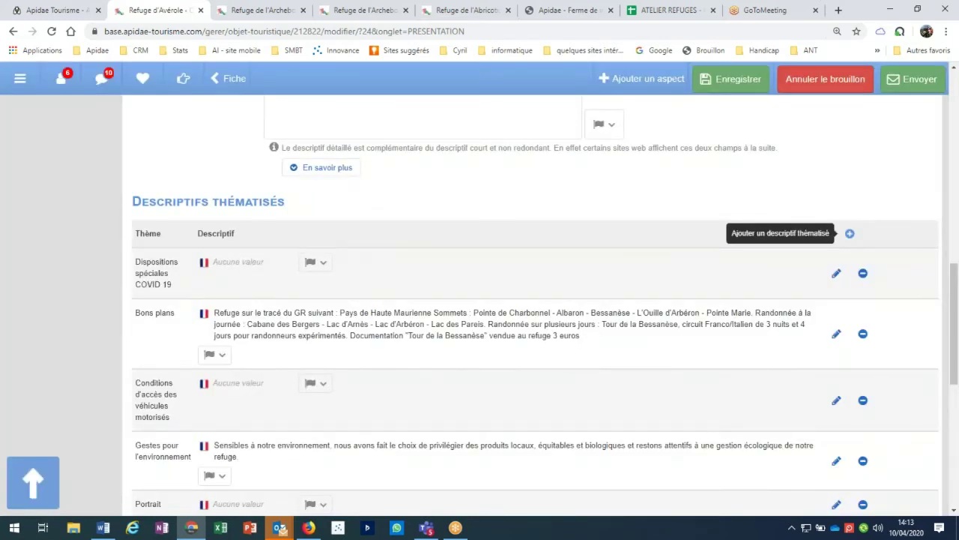
- Add an empty themed description with the theme Nouveauté 2020
{"action": "left_click", "coordinate": [495, 231]}
{"action": "left_click", "coordinate": [495, 258]}
{"action": "left_click", "coordinate": [620, 381]}
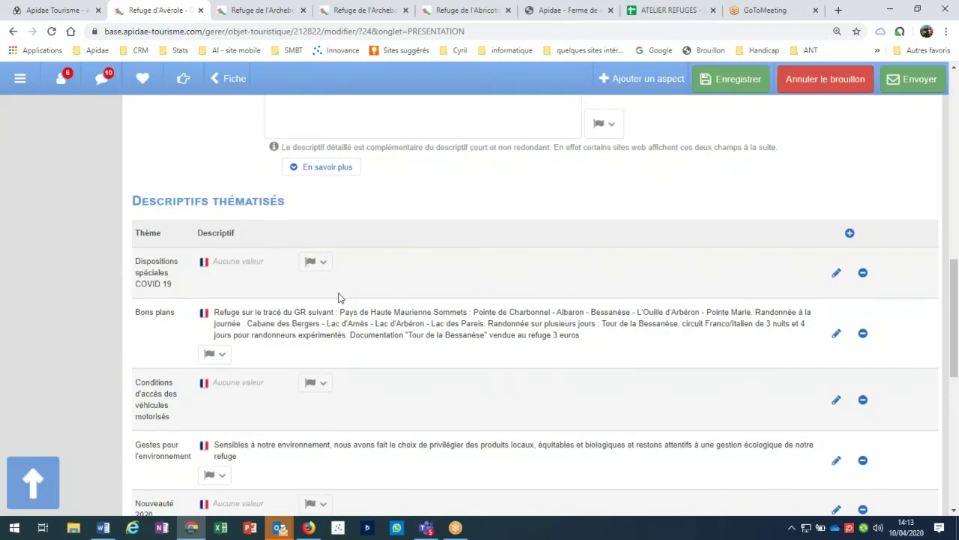
- Open the Bons plans themed description to review its text, then close it without saving
{"action": "scroll", "coordinate": [338, 297], "scroll_direction": "down", "scroll_amount": 1}
{"action": "scroll", "coordinate": [338, 298], "scroll_direction": "down", "scroll_amount": 2}
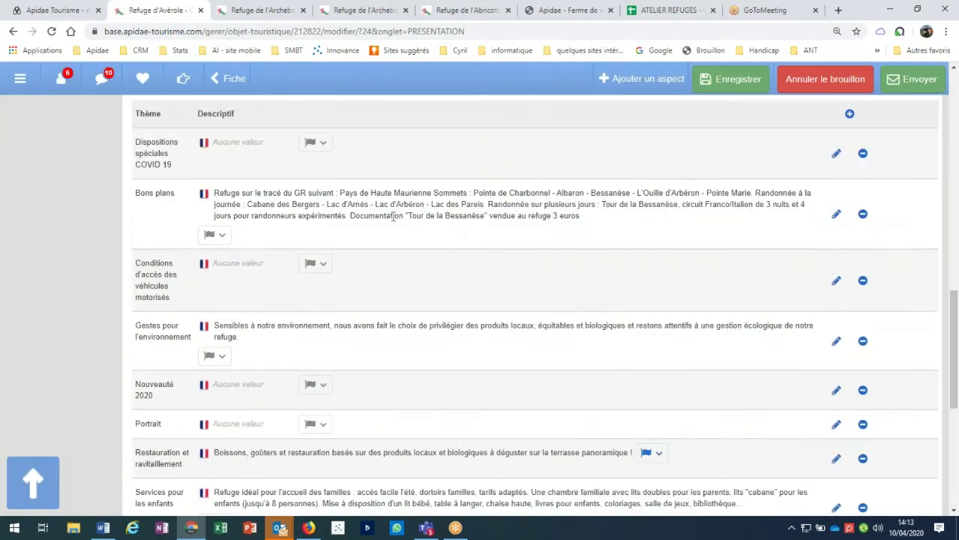
{"action": "left_click", "coordinate": [836, 216]}
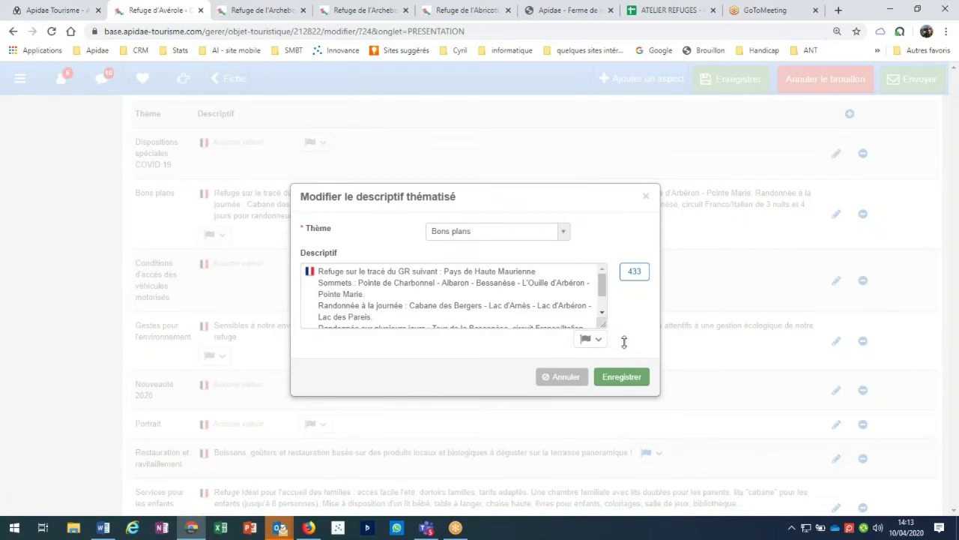
{"action": "left_click_drag", "start_coordinate": [624, 342], "coordinate": [686, 448]}
{"action": "left_click", "coordinate": [646, 196]}
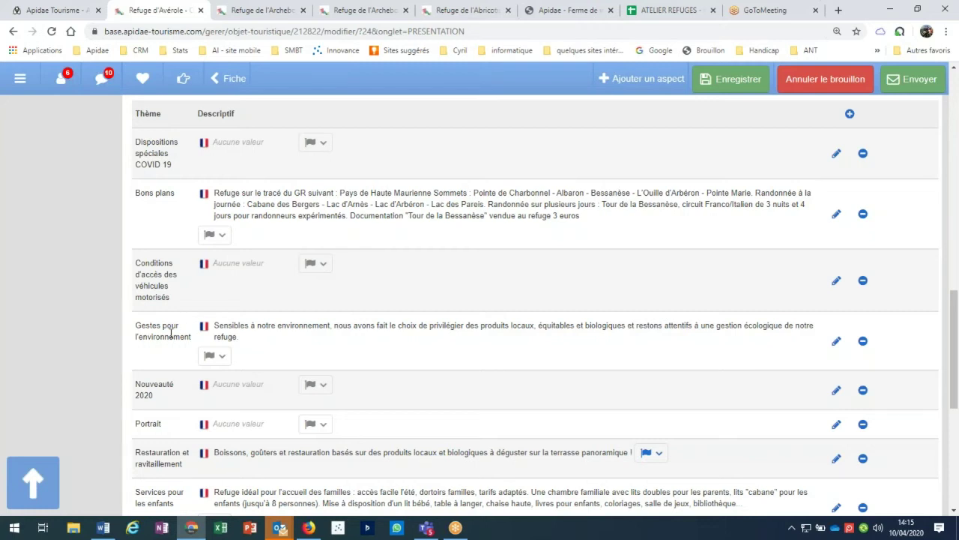
- Read the Bons plans and Portrait descriptions of Refuge de Plan Glacier as examples, and return to the Refuge d'Avérole draft
{"action": "left_click", "coordinate": [272, 12]}
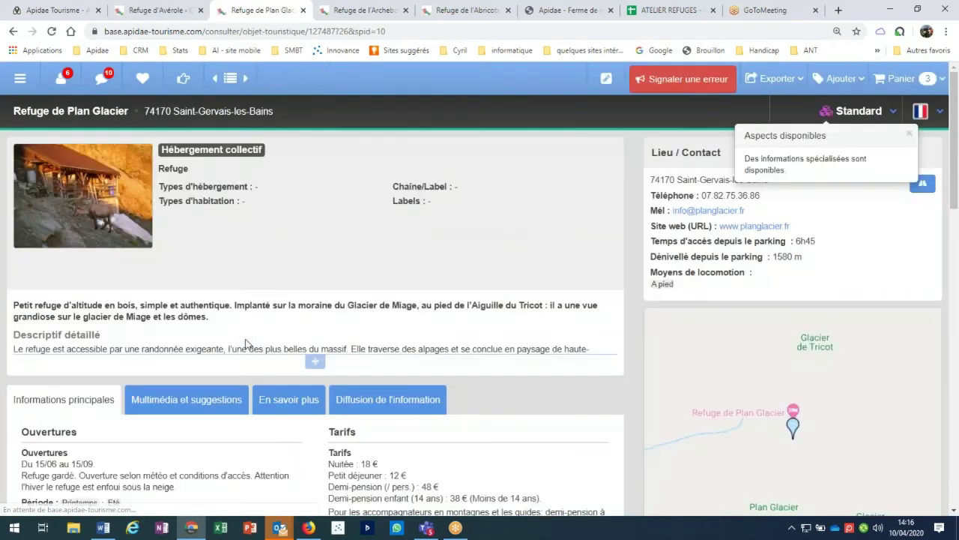
{"action": "scroll", "coordinate": [246, 343], "scroll_direction": "down", "scroll_amount": 8}
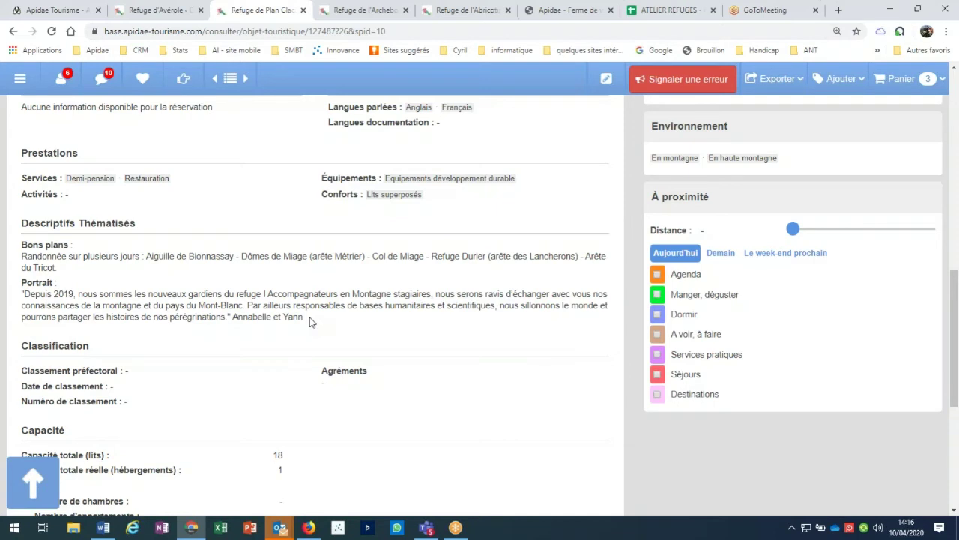
{"action": "left_click", "coordinate": [163, 11]}
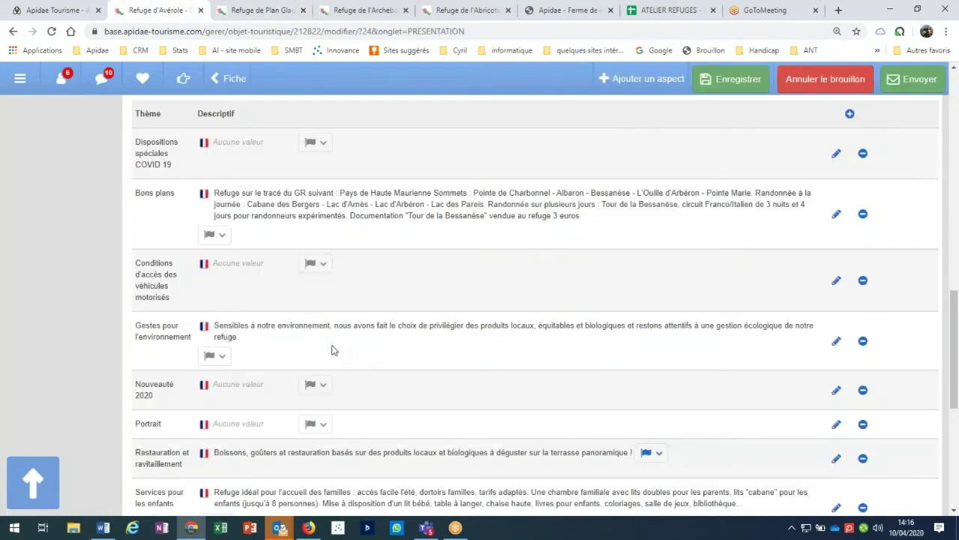
- Review the remaining themed descriptions of Refuge d'Avérole, from Restauration et ravitaillement back up to Bons plans
{"action": "scroll", "coordinate": [332, 350], "scroll_direction": "down", "scroll_amount": 3}
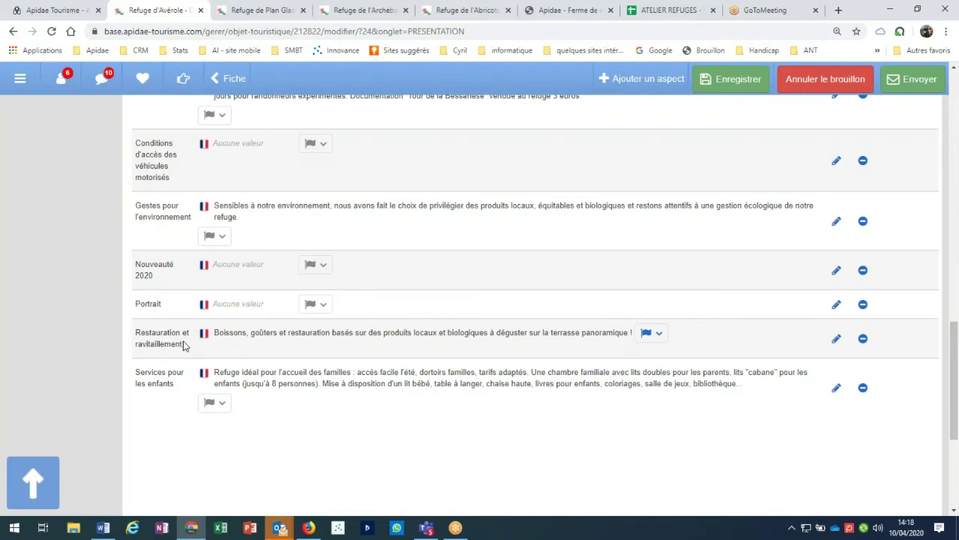
{"action": "scroll", "coordinate": [184, 345], "scroll_direction": "up", "scroll_amount": 1}
{"action": "scroll", "coordinate": [183, 345], "scroll_direction": "up", "scroll_amount": 2}
{"action": "left_click_drag", "start_coordinate": [214, 133], "coordinate": [583, 159]}
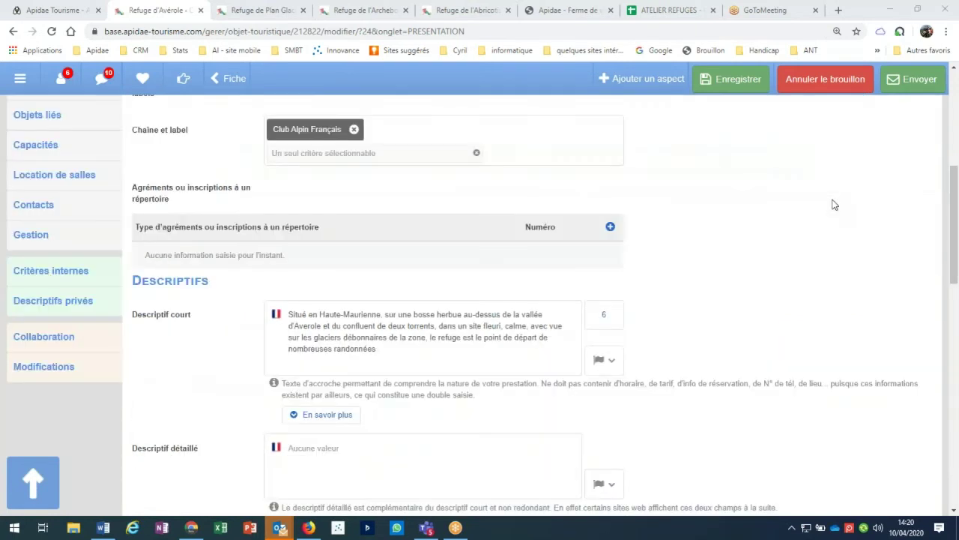
- Switch the Refuge d'Avérole draft from the Standard aspect to the Saison hiver aspect
{"action": "scroll", "coordinate": [834, 204], "scroll_direction": "down", "scroll_amount": 6}
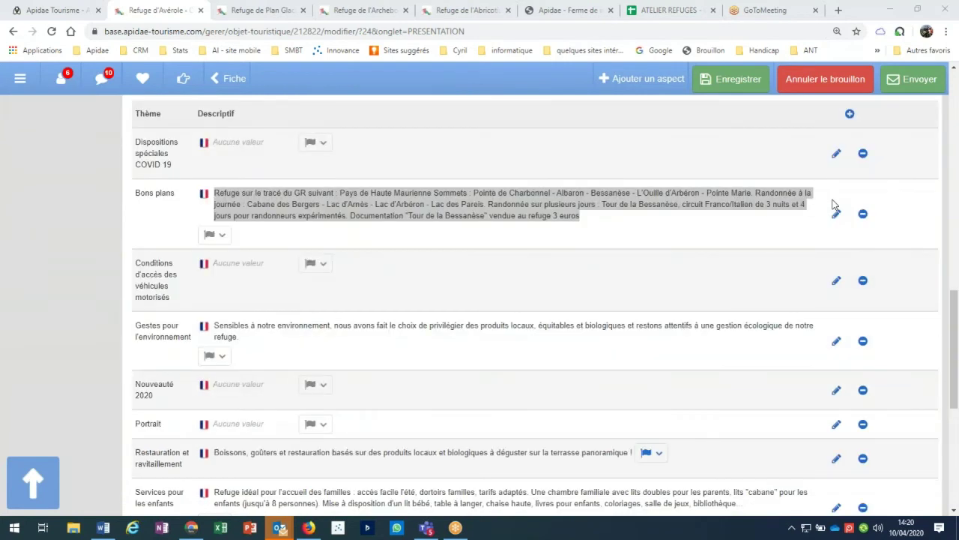
{"action": "scroll", "coordinate": [834, 204], "scroll_direction": "up", "scroll_amount": 3}
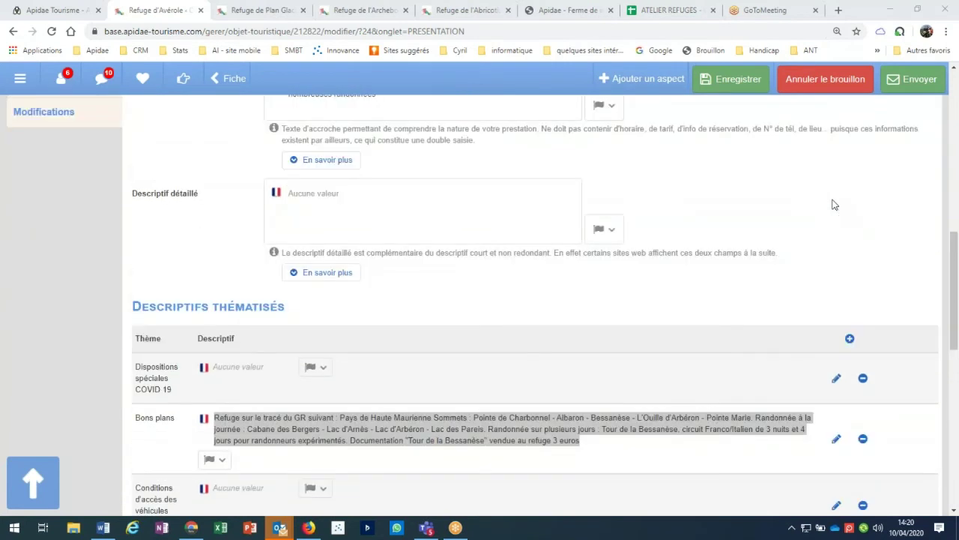
{"action": "scroll", "coordinate": [834, 204], "scroll_direction": "up", "scroll_amount": 3}
{"action": "scroll", "coordinate": [834, 204], "scroll_direction": "up", "scroll_amount": 5}
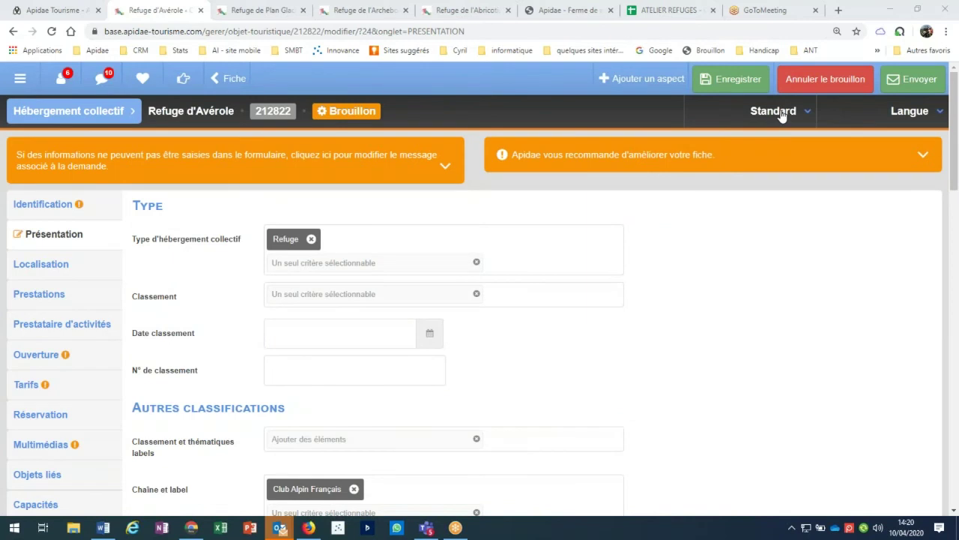
{"action": "left_click", "coordinate": [781, 114]}
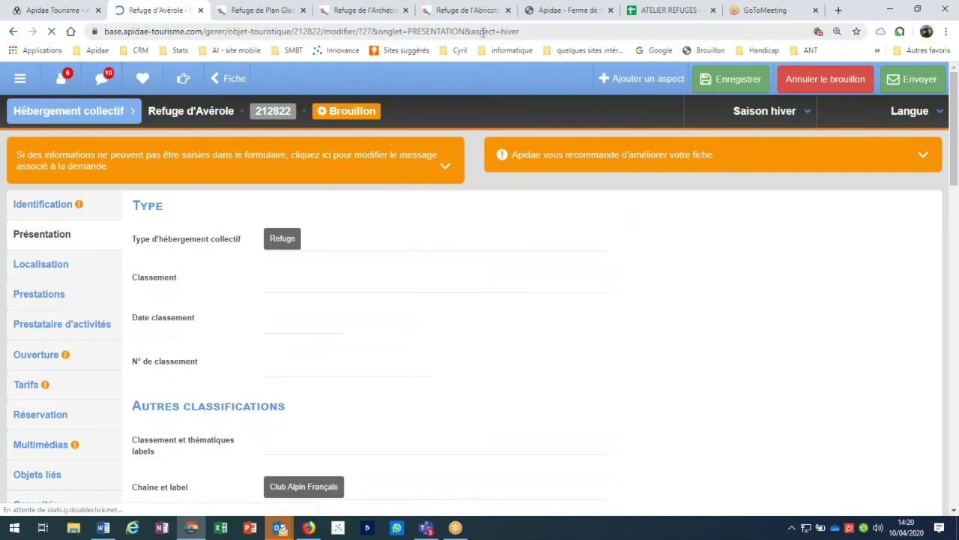
{"action": "left_click_drag", "start_coordinate": [474, 32], "coordinate": [551, 32]}
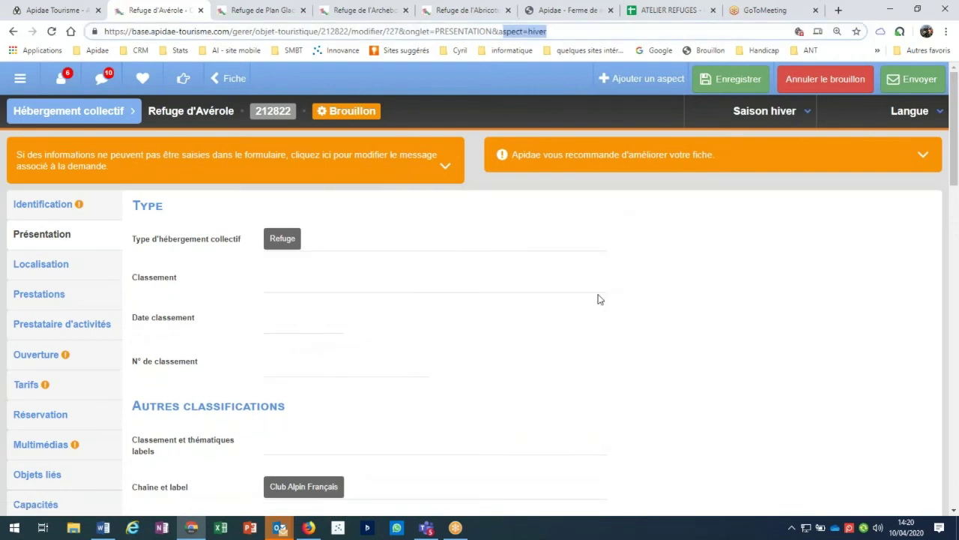
- Review the Présentation section in the Saison hiver aspect, down to the standard and aspect-specific themed descriptions
{"action": "scroll", "coordinate": [598, 299], "scroll_direction": "down", "scroll_amount": 1}
{"action": "scroll", "coordinate": [598, 299], "scroll_direction": "down", "scroll_amount": 1}
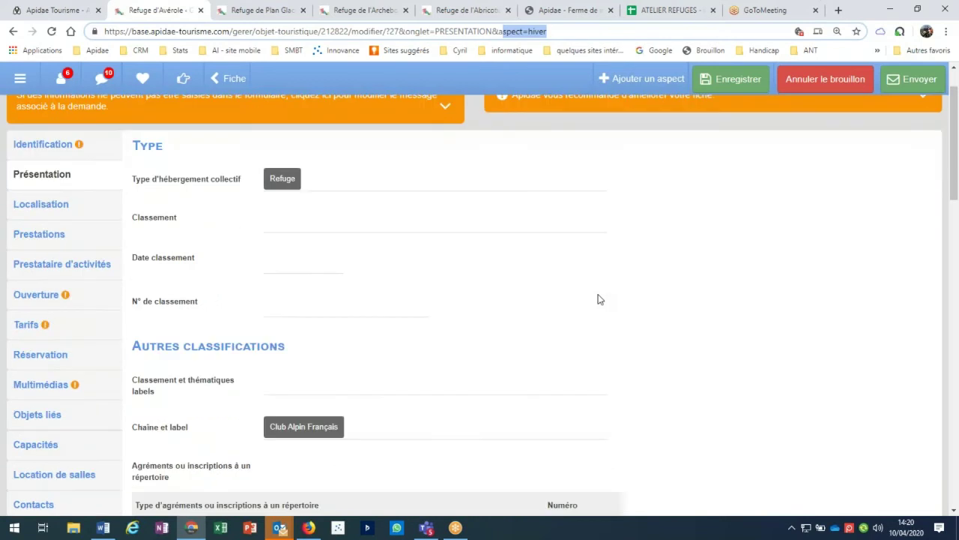
{"action": "scroll", "coordinate": [598, 299], "scroll_direction": "up", "scroll_amount": 1}
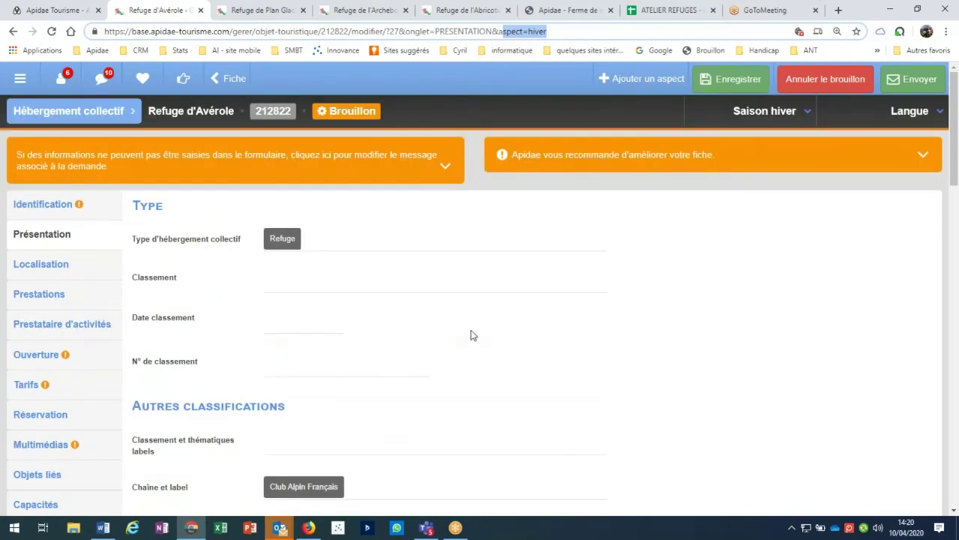
{"action": "scroll", "coordinate": [473, 335], "scroll_direction": "down", "scroll_amount": 3}
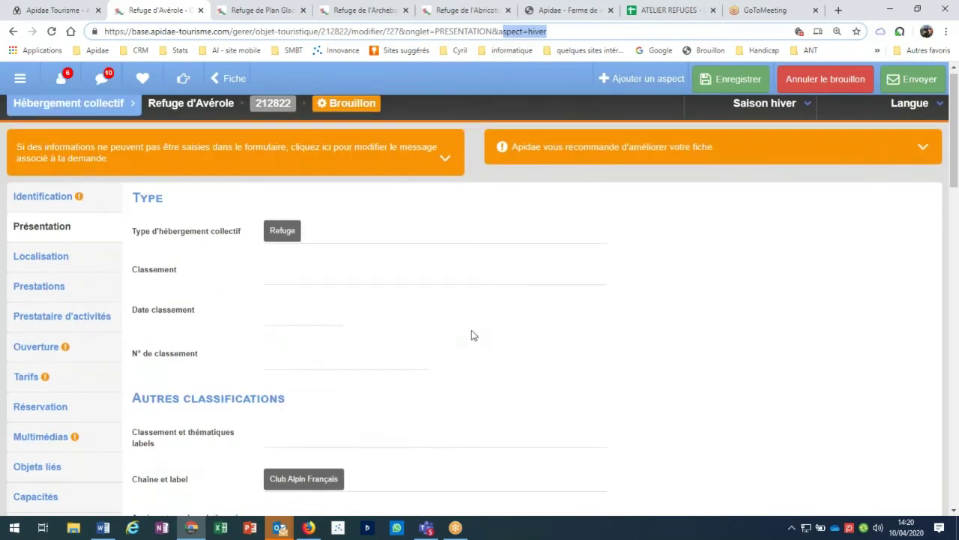
{"action": "scroll", "coordinate": [471, 335], "scroll_direction": "down", "scroll_amount": 6}
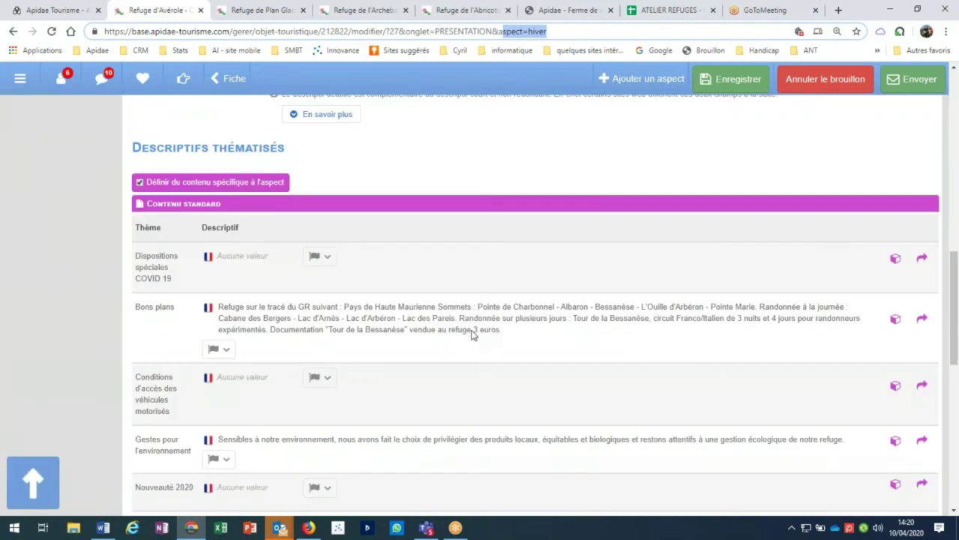
{"action": "scroll", "coordinate": [471, 334], "scroll_direction": "down", "scroll_amount": 2}
{"action": "scroll", "coordinate": [471, 335], "scroll_direction": "down", "scroll_amount": 2}
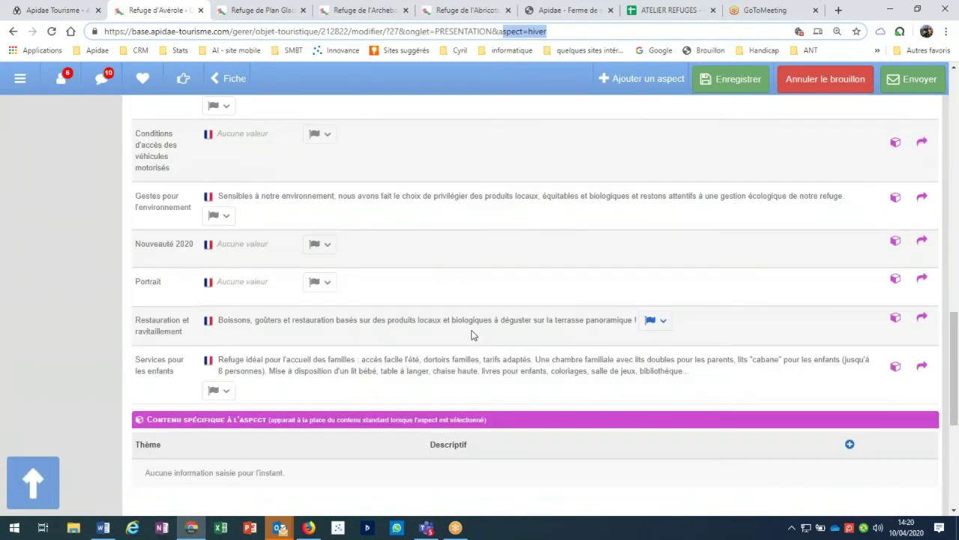
{"action": "scroll", "coordinate": [472, 330], "scroll_direction": "up", "scroll_amount": 2}
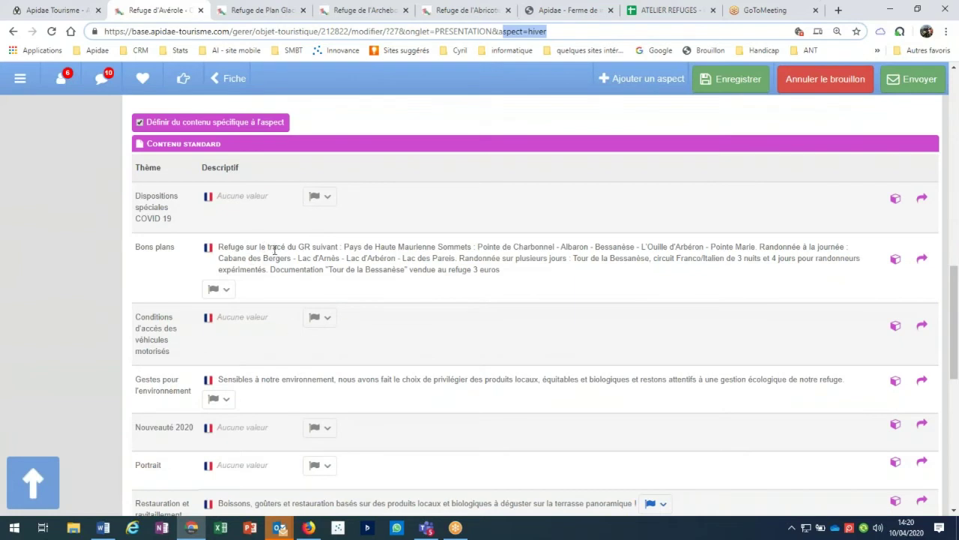
- Enable aspect-specific content for the themed descriptions and copy the Services pour les enfants description into the winter aspect
{"action": "left_click", "coordinate": [140, 123]}
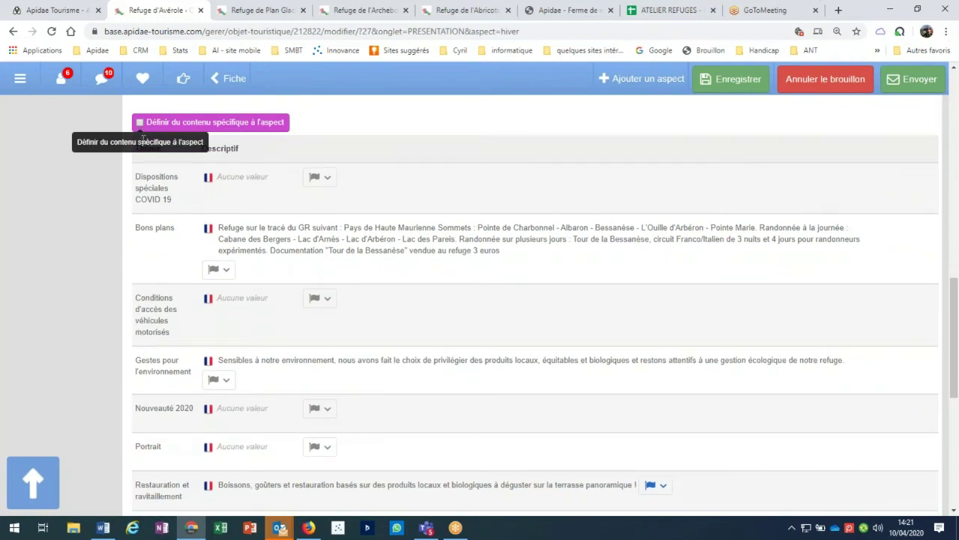
{"action": "left_click", "coordinate": [139, 123]}
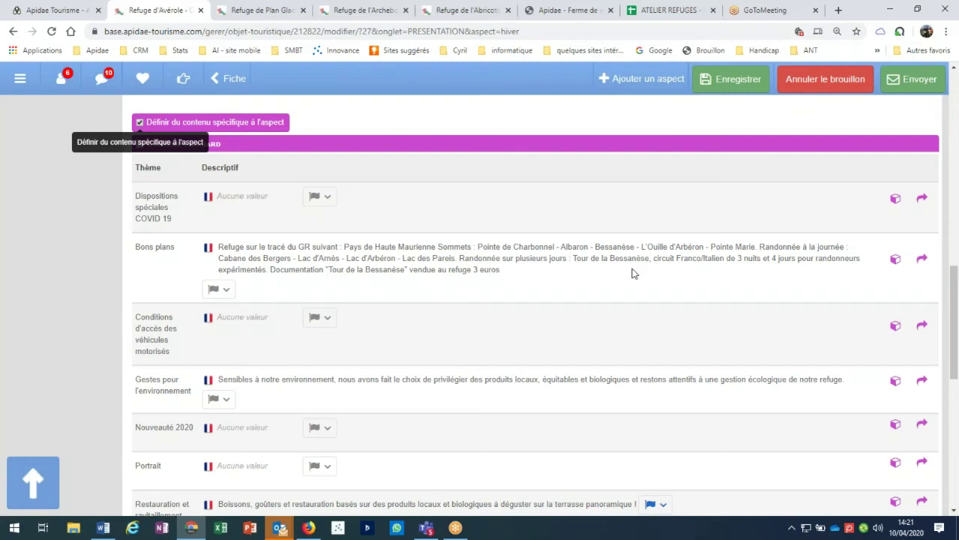
{"action": "scroll", "coordinate": [631, 273], "scroll_direction": "down", "scroll_amount": 1}
{"action": "scroll", "coordinate": [632, 273], "scroll_direction": "down", "scroll_amount": 5}
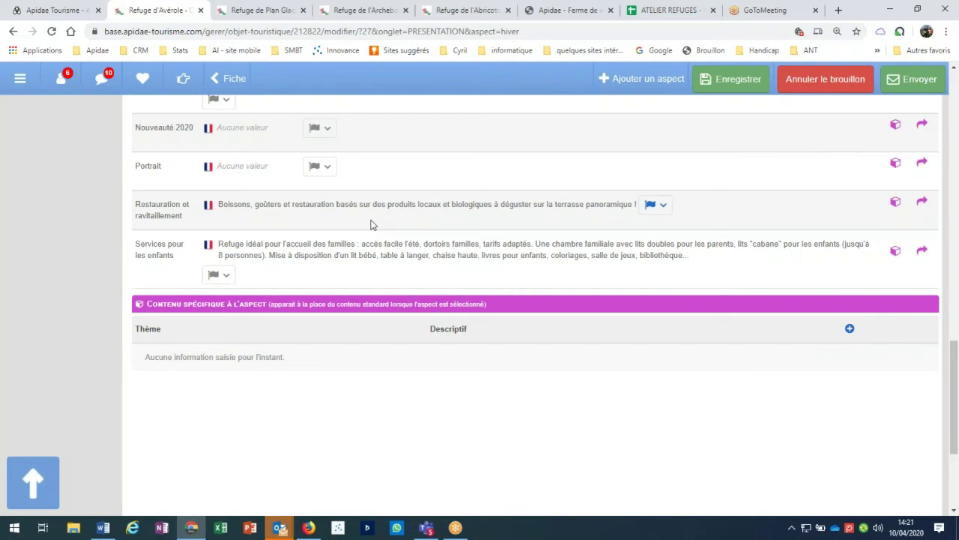
{"action": "left_click", "coordinate": [219, 244]}
{"action": "left_click_drag", "start_coordinate": [219, 244], "coordinate": [406, 256]}
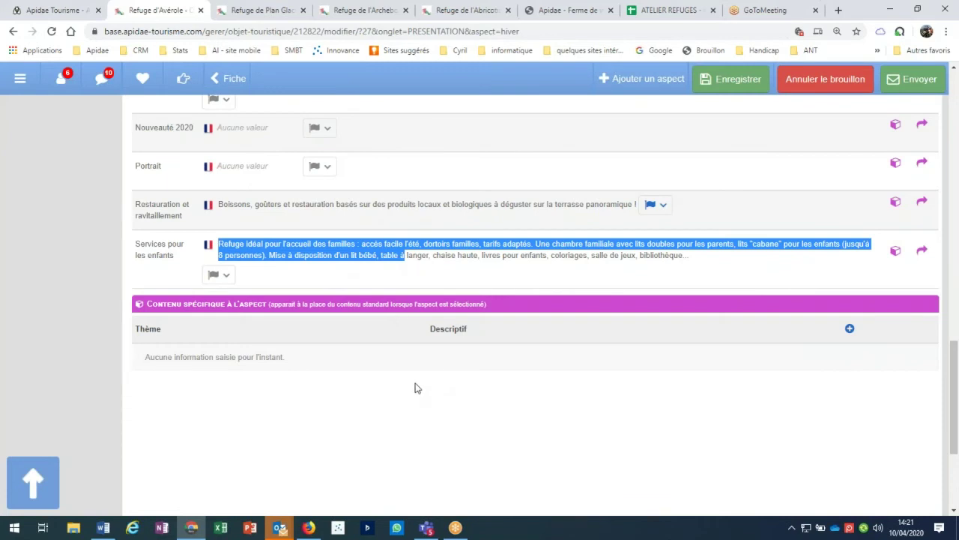
{"action": "left_click_drag", "start_coordinate": [240, 253], "coordinate": [240, 257]}
{"action": "left_click", "coordinate": [896, 258]}
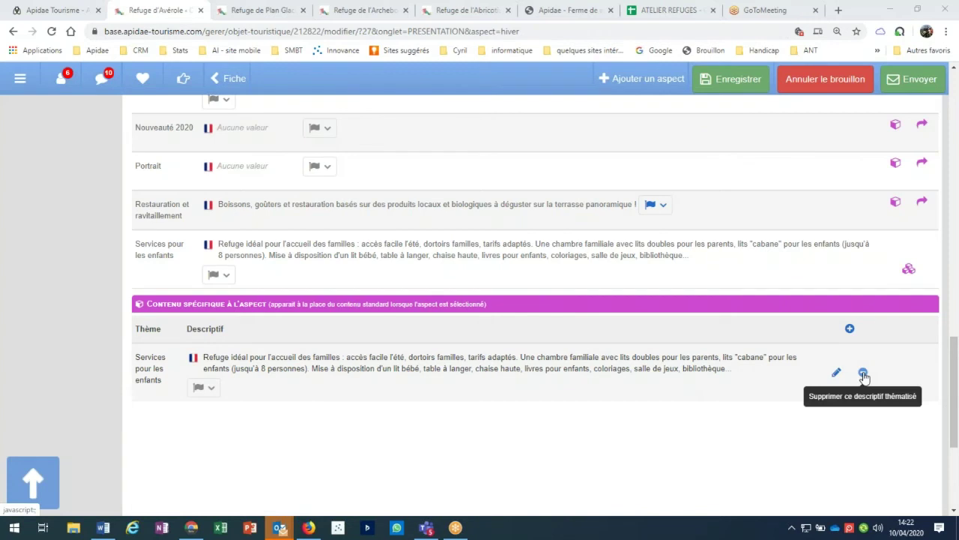
- Check the winter-specific themed description and open the Localisation section of the record
{"action": "scroll", "coordinate": [670, 293], "scroll_direction": "down", "scroll_amount": 2}
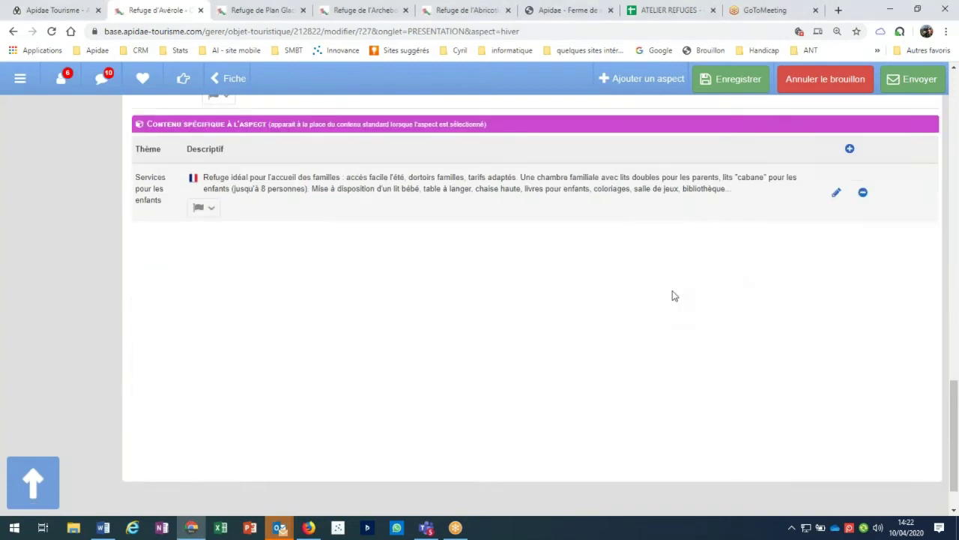
{"action": "scroll", "coordinate": [670, 293], "scroll_direction": "up", "scroll_amount": 4}
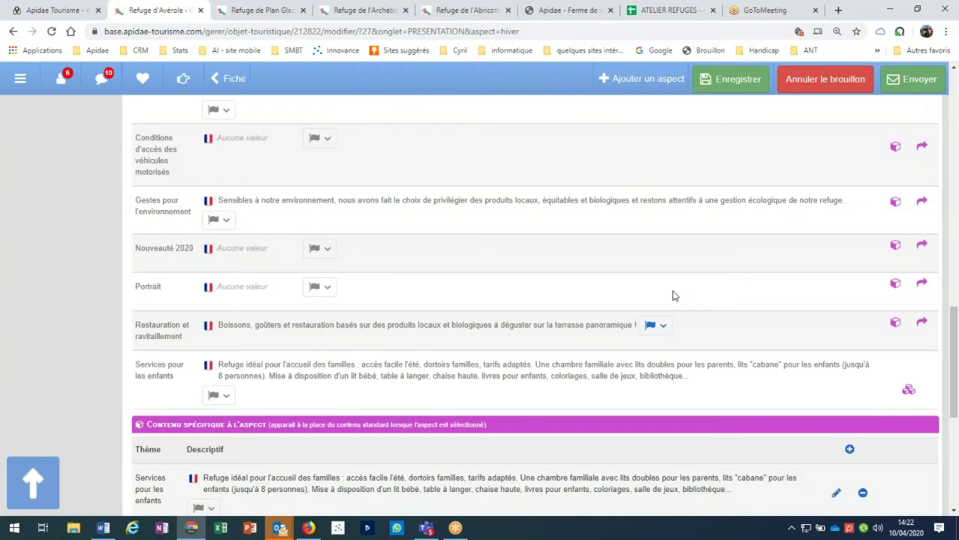
{"action": "scroll", "coordinate": [673, 295], "scroll_direction": "up", "scroll_amount": 3}
{"action": "scroll", "coordinate": [217, 275], "scroll_direction": "up", "scroll_amount": 8}
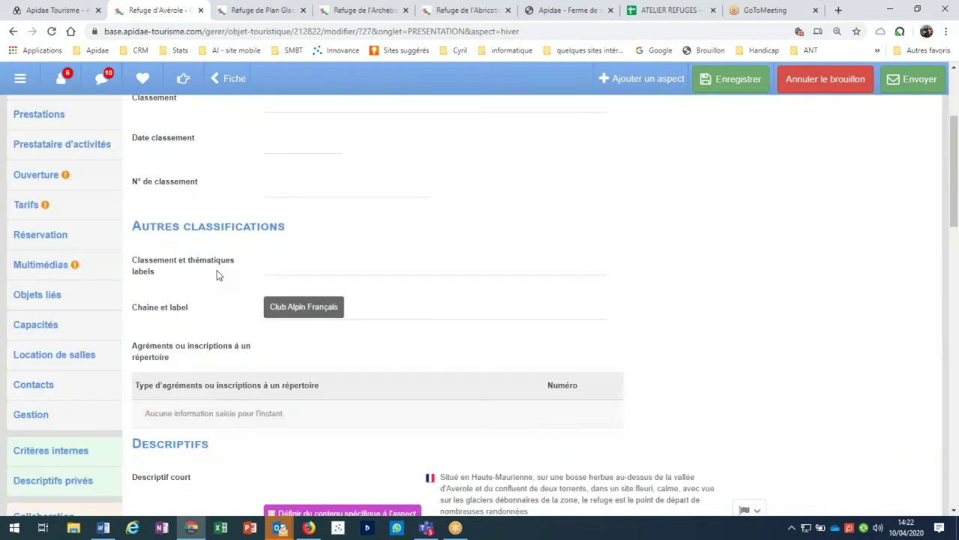
{"action": "scroll", "coordinate": [218, 275], "scroll_direction": "up", "scroll_amount": 3}
{"action": "left_click", "coordinate": [40, 264]}
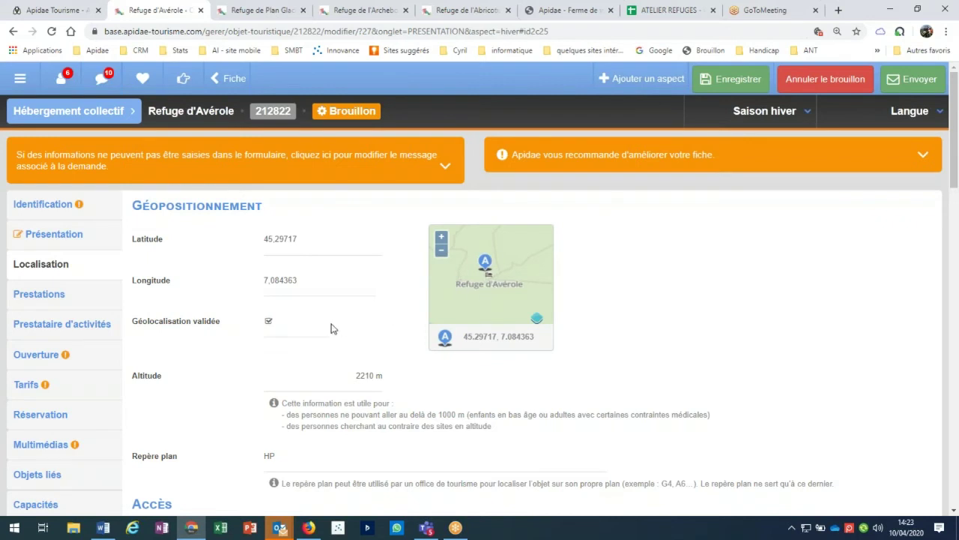
- Switch the record back to the Standard aspect and review the Localisation section's geopositioning and access fields
{"action": "scroll", "coordinate": [333, 328], "scroll_direction": "down", "scroll_amount": 3}
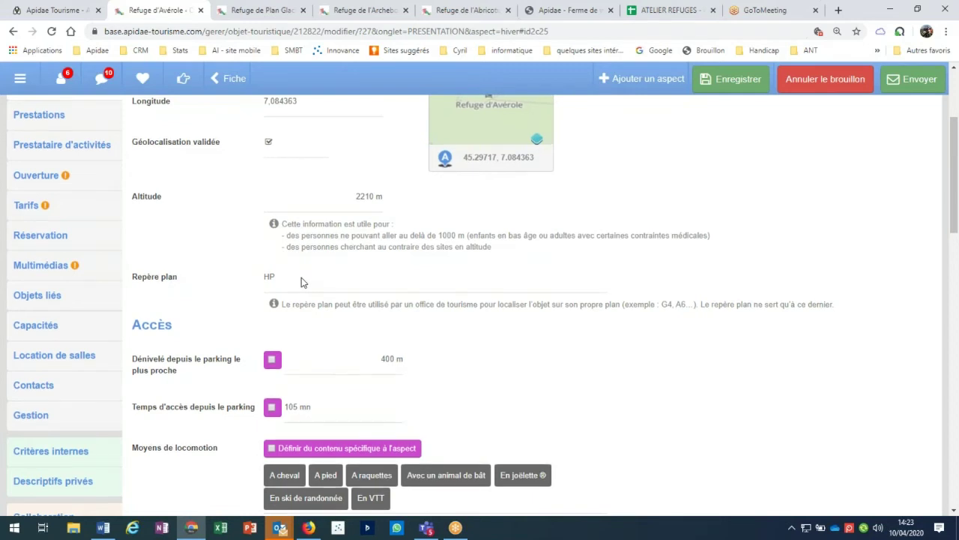
{"action": "scroll", "coordinate": [303, 282], "scroll_direction": "up", "scroll_amount": 1}
{"action": "scroll", "coordinate": [303, 282], "scroll_direction": "up", "scroll_amount": 5}
{"action": "left_click", "coordinate": [765, 111]}
{"action": "left_click", "coordinate": [754, 144]}
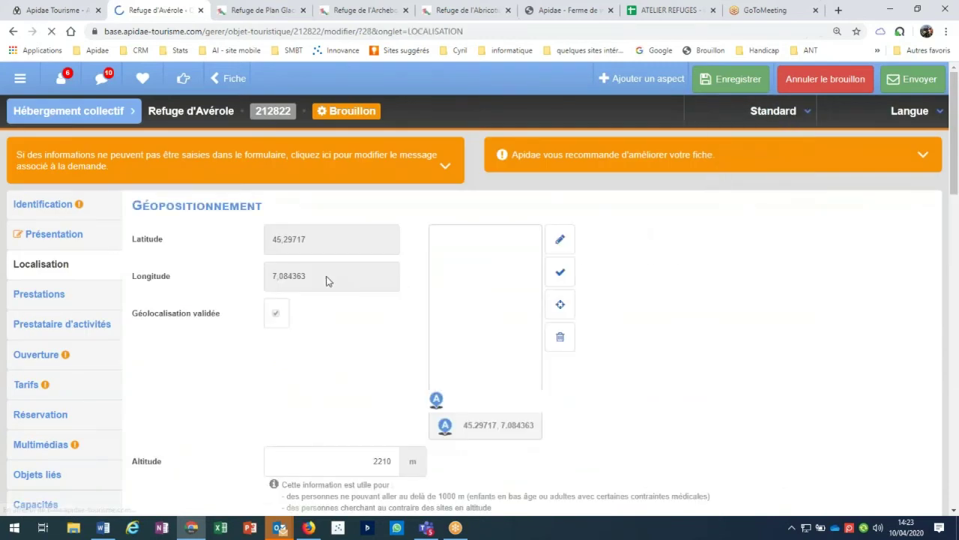
{"action": "scroll", "coordinate": [327, 280], "scroll_direction": "down", "scroll_amount": 3}
{"action": "scroll", "coordinate": [324, 281], "scroll_direction": "up", "scroll_amount": 3}
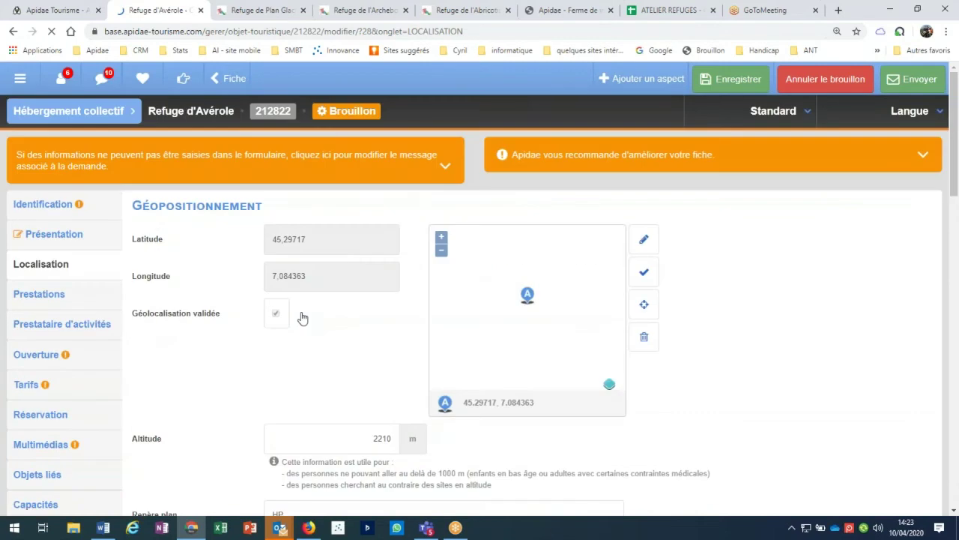
{"action": "scroll", "coordinate": [347, 233], "scroll_direction": "down", "scroll_amount": 5}
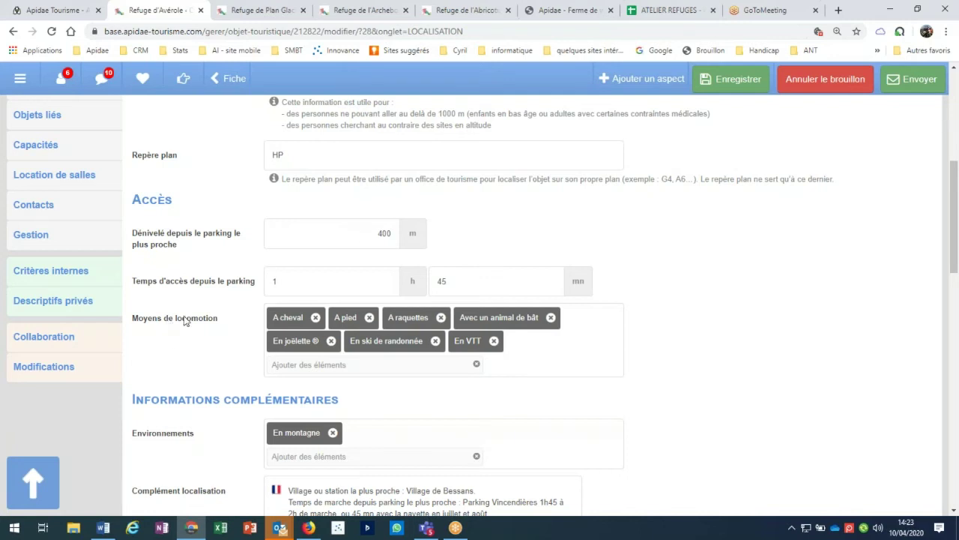
- Review the available Moyens de locomotion options, through Remontée mécanique / téléphérique, and close the list without changing the selection
{"action": "left_click", "coordinate": [294, 363]}
{"action": "scroll", "coordinate": [559, 354], "scroll_direction": "down", "scroll_amount": 1}
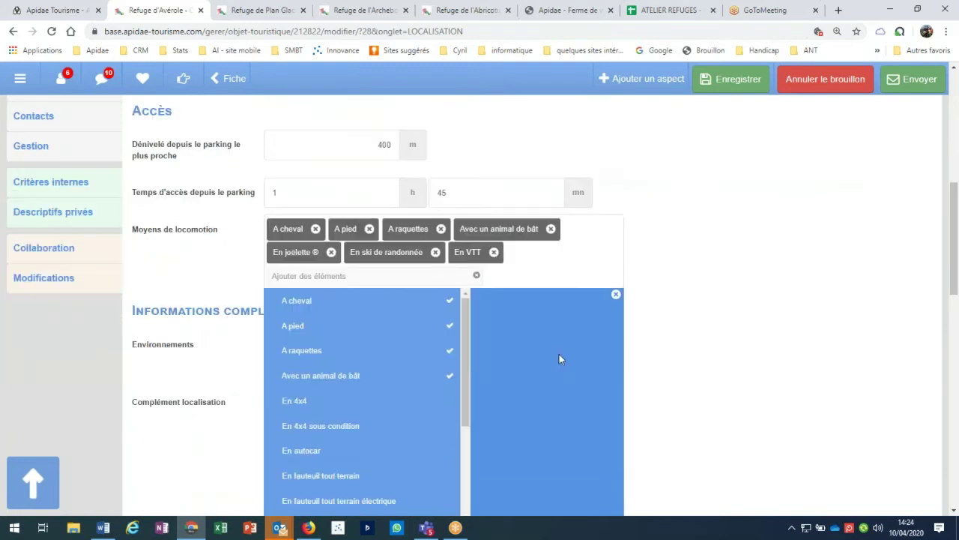
{"action": "scroll", "coordinate": [559, 353], "scroll_direction": "down", "scroll_amount": 1}
{"action": "scroll", "coordinate": [635, 348], "scroll_direction": "down", "scroll_amount": 1}
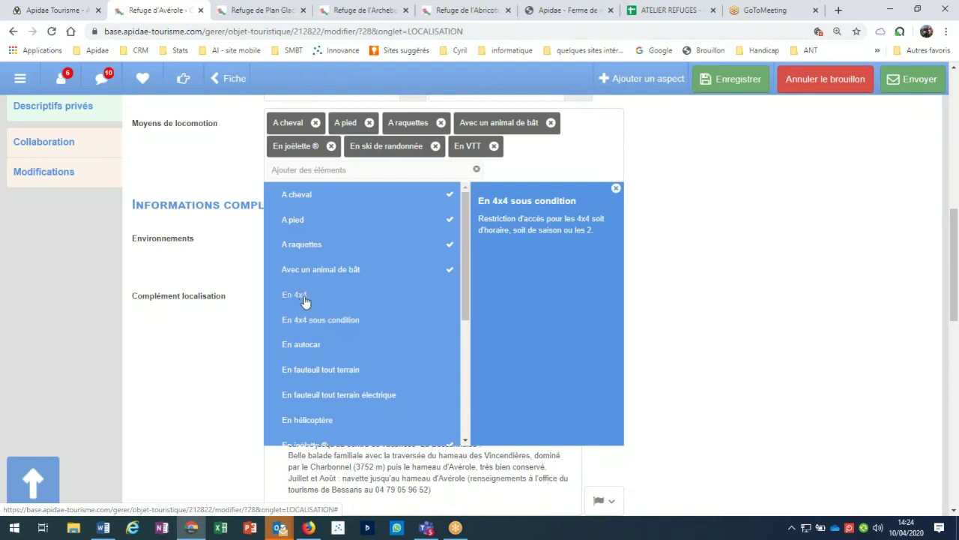
{"action": "scroll", "coordinate": [369, 316], "scroll_direction": "down", "scroll_amount": 3}
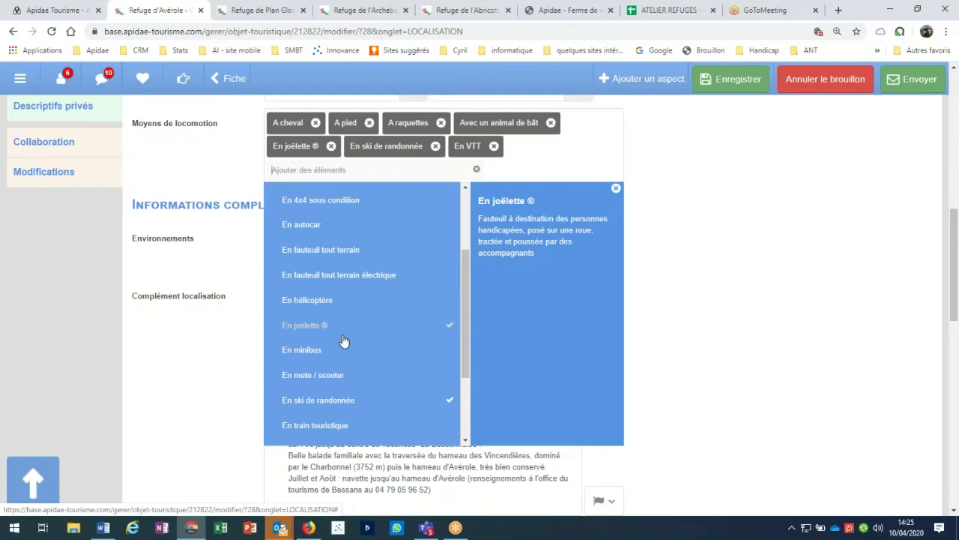
{"action": "scroll", "coordinate": [342, 342], "scroll_direction": "down", "scroll_amount": 3}
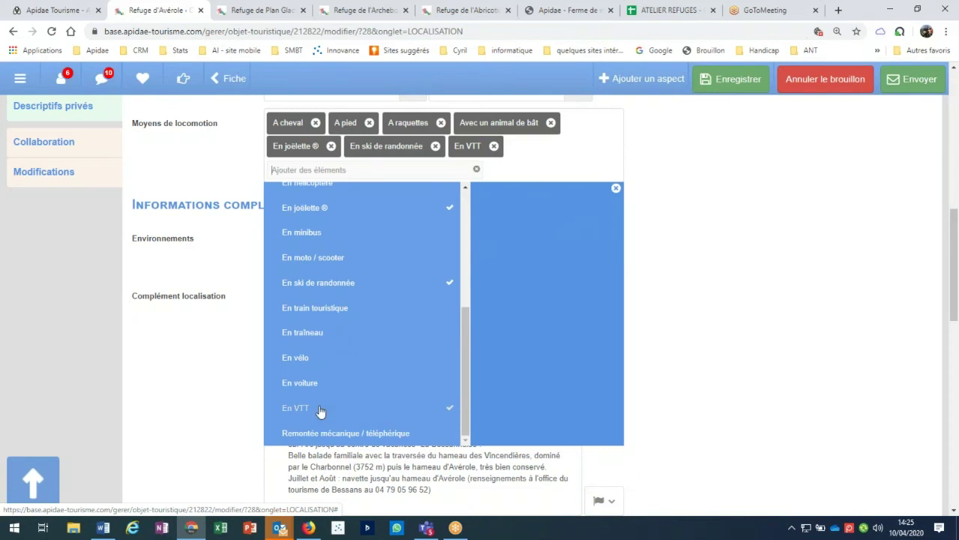
{"action": "scroll", "coordinate": [321, 412], "scroll_direction": "down", "scroll_amount": 1}
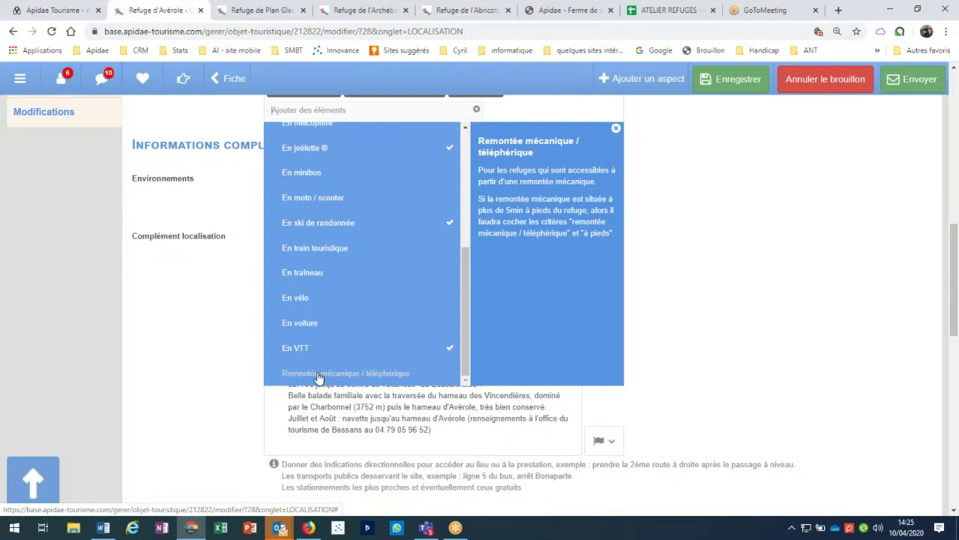
{"action": "left_click", "coordinate": [187, 340]}
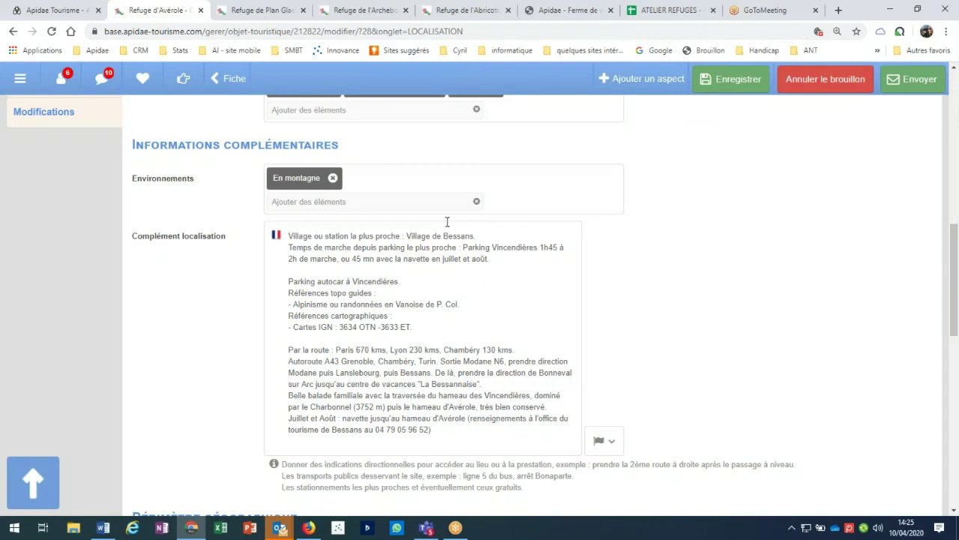
- Review the Environnements options, expanding En montagne and Au bord de l'eau, and close the list without changing the selection
{"action": "left_click", "coordinate": [381, 198]}
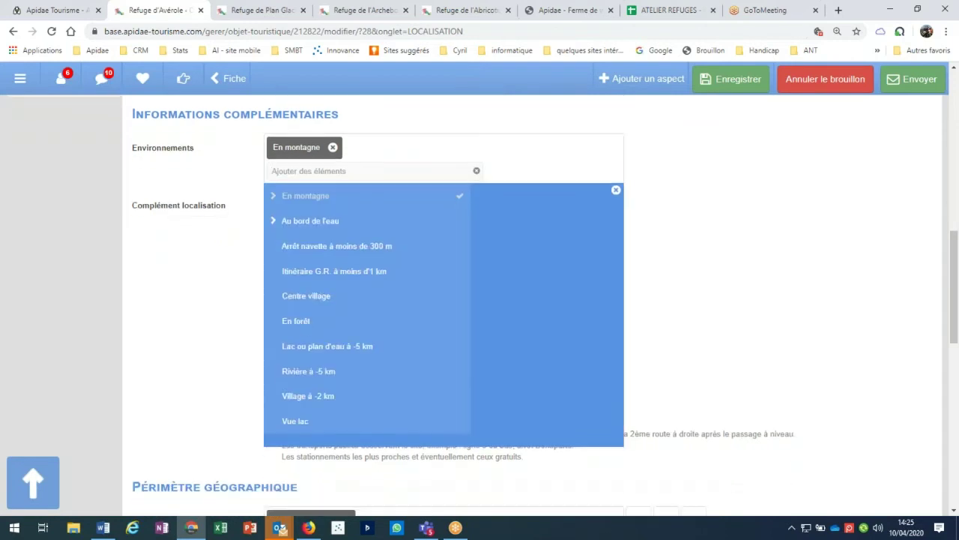
{"action": "left_click", "coordinate": [271, 179]}
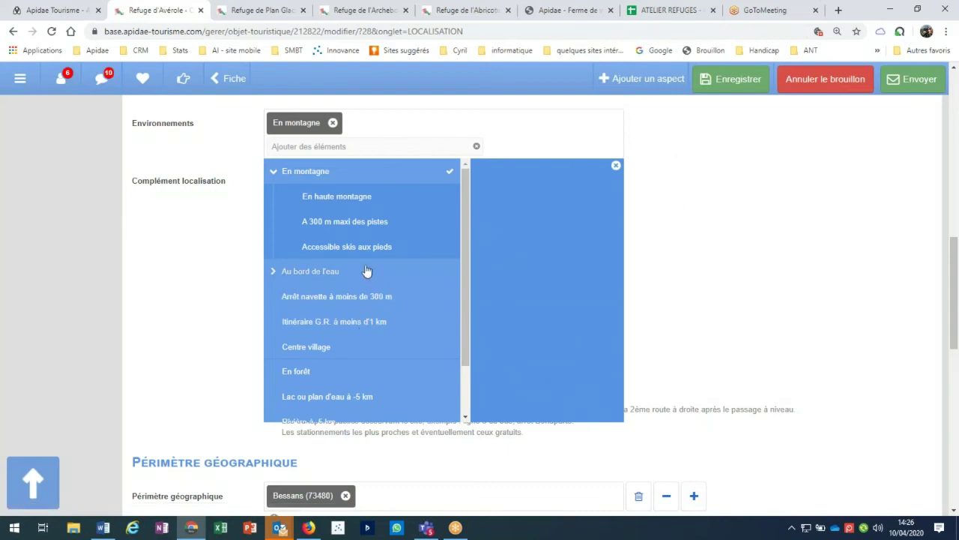
{"action": "left_click", "coordinate": [273, 279]}
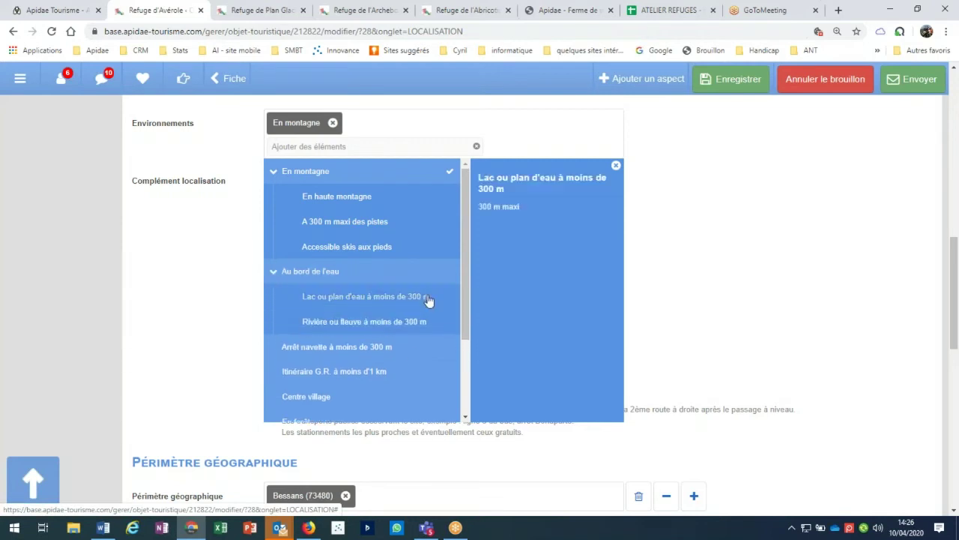
{"action": "scroll", "coordinate": [406, 363], "scroll_direction": "down", "scroll_amount": 3}
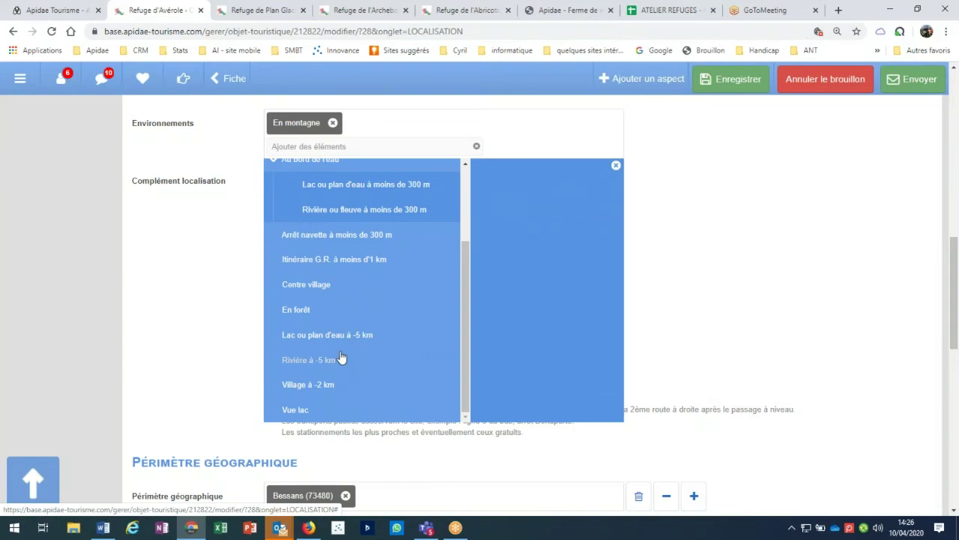
{"action": "scroll", "coordinate": [365, 297], "scroll_direction": "up", "scroll_amount": 3}
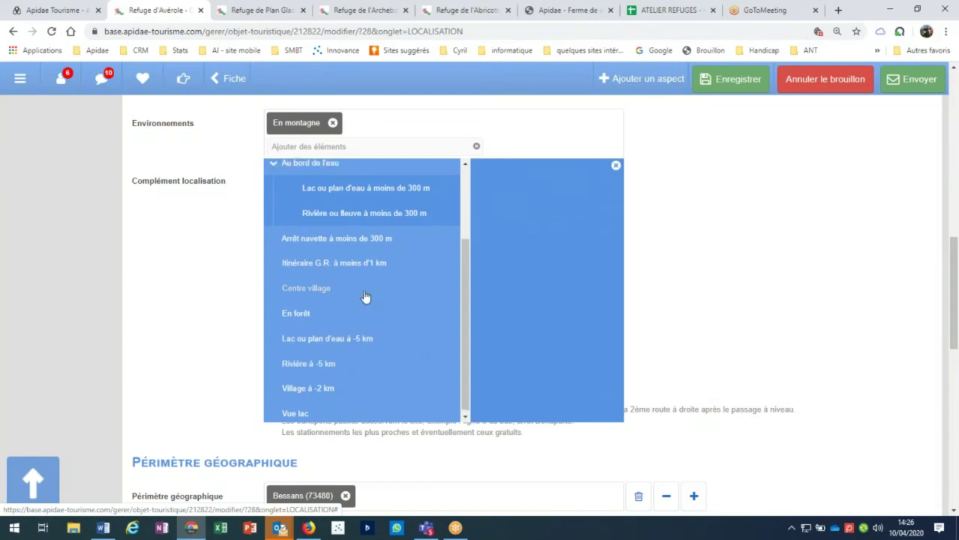
{"action": "scroll", "coordinate": [365, 297], "scroll_direction": "up", "scroll_amount": 2}
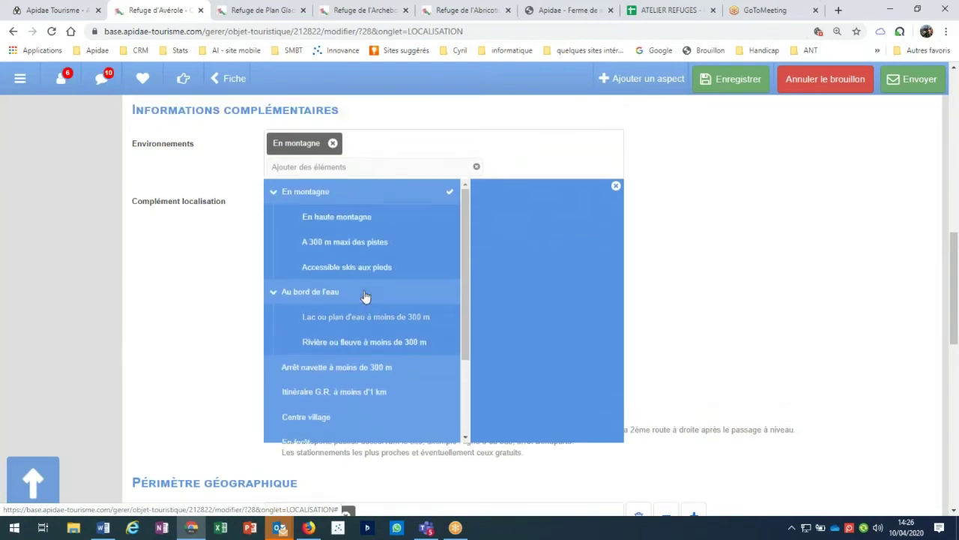
{"action": "left_click", "coordinate": [672, 234]}
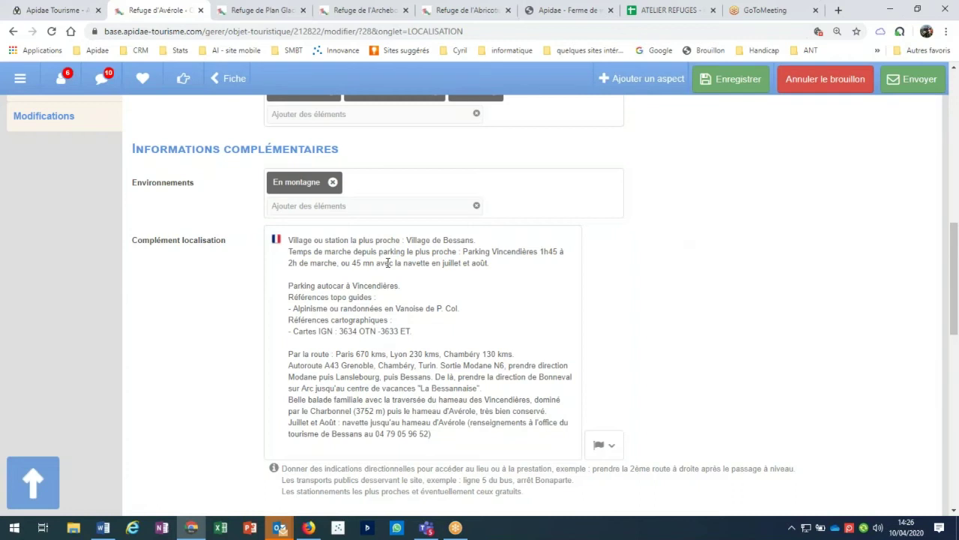
- Examine the Complément localisation text on nearest village, walking time, coach parking and topo-guide and map references, comparing it with the Accès fields
{"action": "left_click", "coordinate": [294, 241]}
{"action": "left_click_drag", "start_coordinate": [290, 241], "coordinate": [401, 241]}
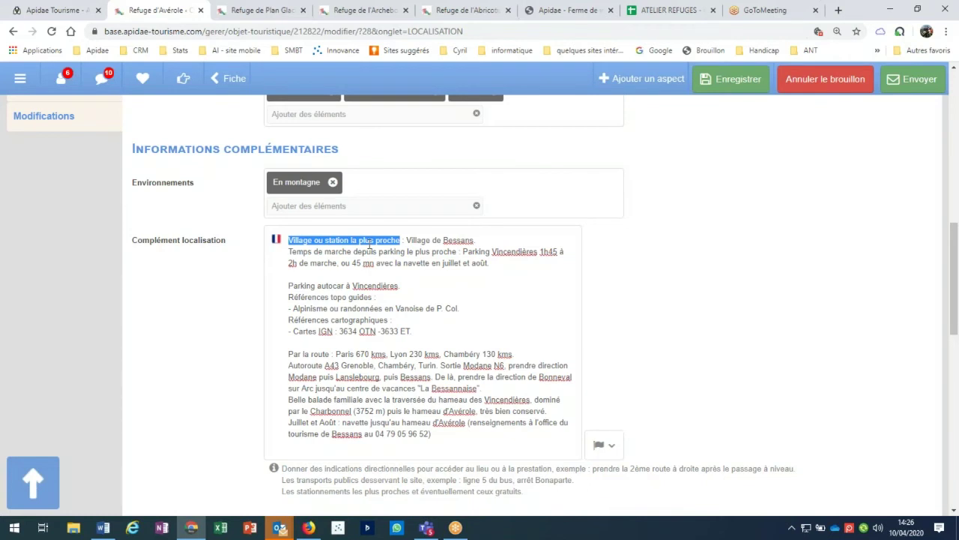
{"action": "left_click_drag", "start_coordinate": [288, 252], "coordinate": [444, 263]}
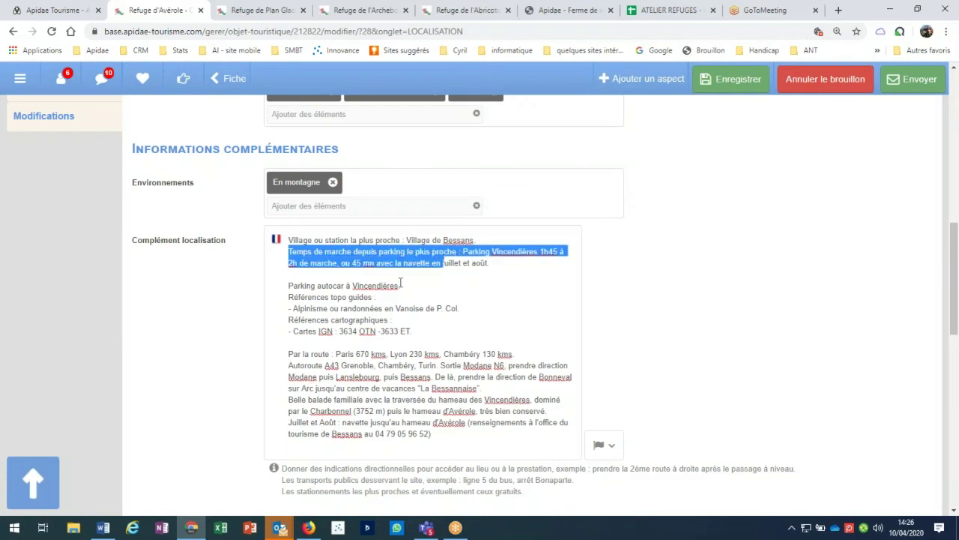
{"action": "scroll", "coordinate": [401, 282], "scroll_direction": "up", "scroll_amount": 1}
{"action": "scroll", "coordinate": [401, 282], "scroll_direction": "up", "scroll_amount": 6}
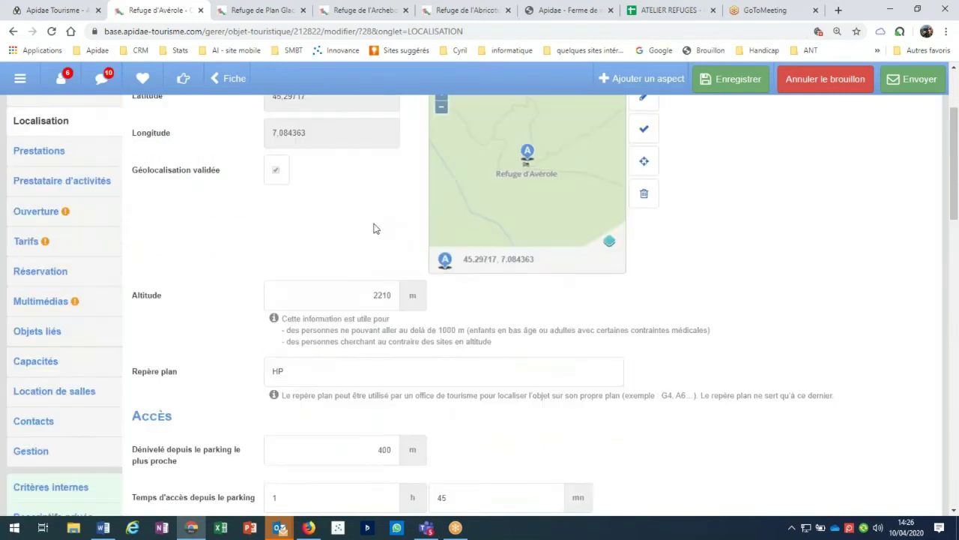
{"action": "scroll", "coordinate": [397, 315], "scroll_direction": "down", "scroll_amount": 3}
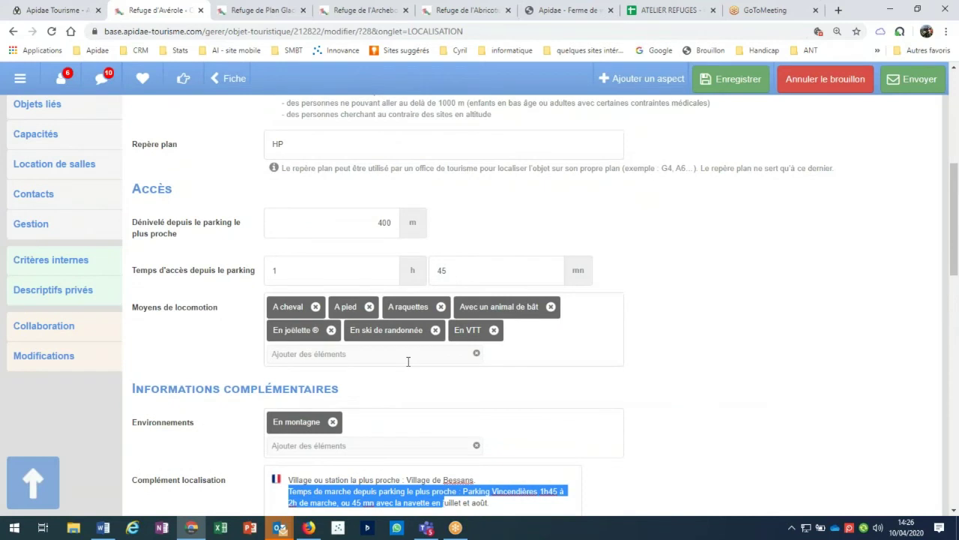
{"action": "scroll", "coordinate": [407, 361], "scroll_direction": "down", "scroll_amount": 2}
{"action": "left_click_drag", "start_coordinate": [293, 405], "coordinate": [391, 405]}
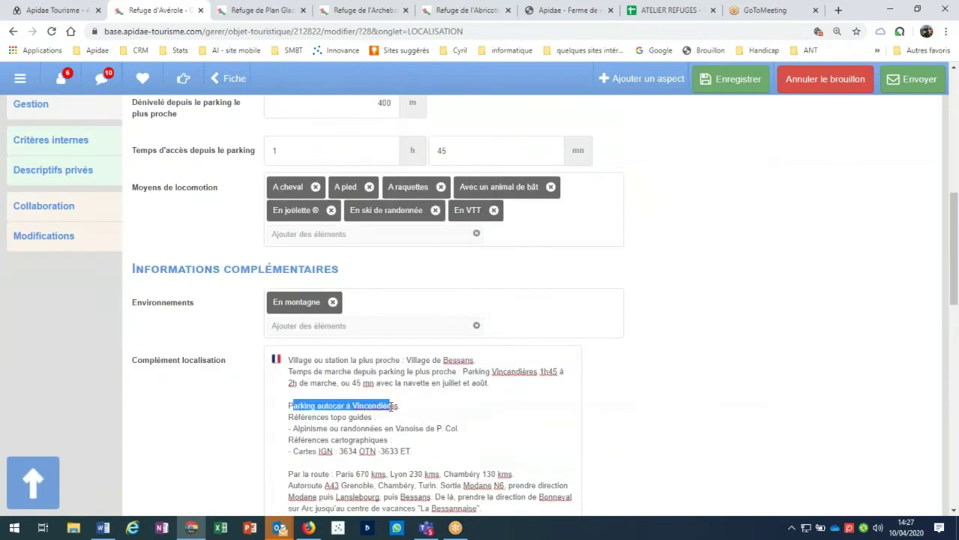
{"action": "left_click_drag", "start_coordinate": [289, 417], "coordinate": [416, 450]}
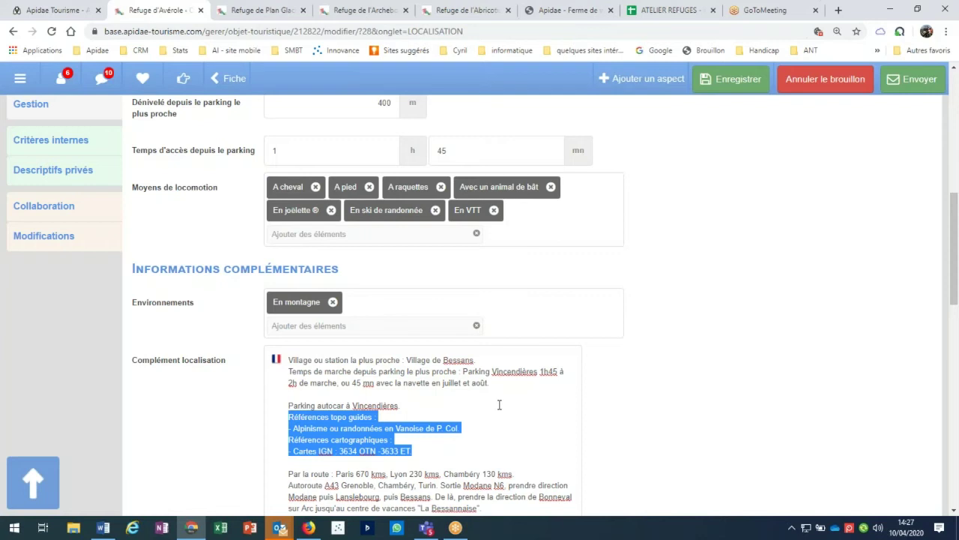
- Review the road directions in Complément localisation and the Périmètre géographique and Territoires settings
{"action": "scroll", "coordinate": [499, 405], "scroll_direction": "down", "scroll_amount": 2}
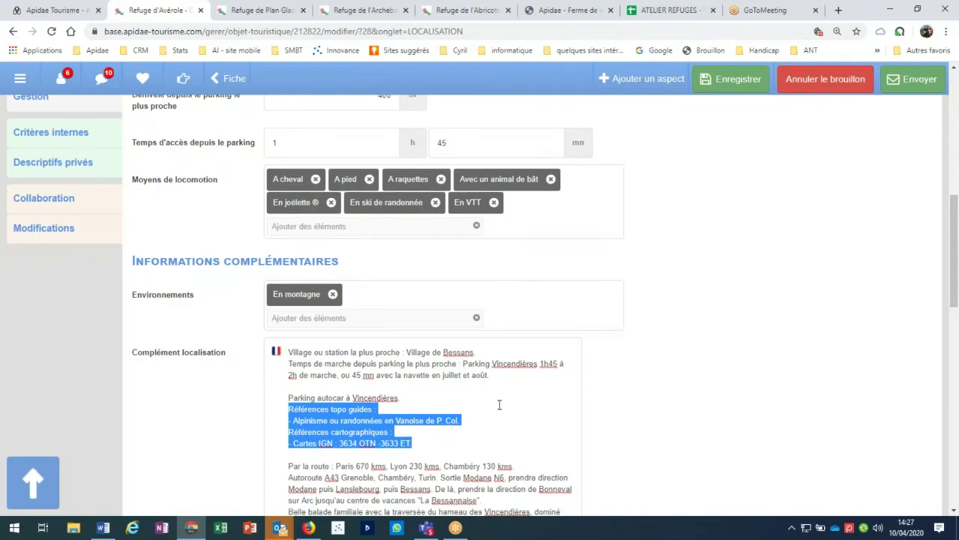
{"action": "scroll", "coordinate": [499, 404], "scroll_direction": "down", "scroll_amount": 4}
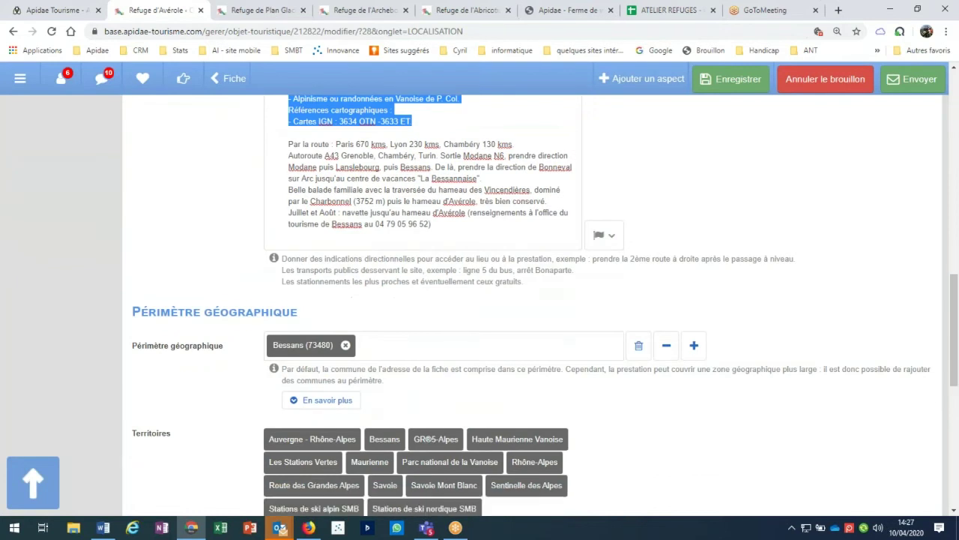
{"action": "scroll", "coordinate": [499, 405], "scroll_direction": "down", "scroll_amount": 1}
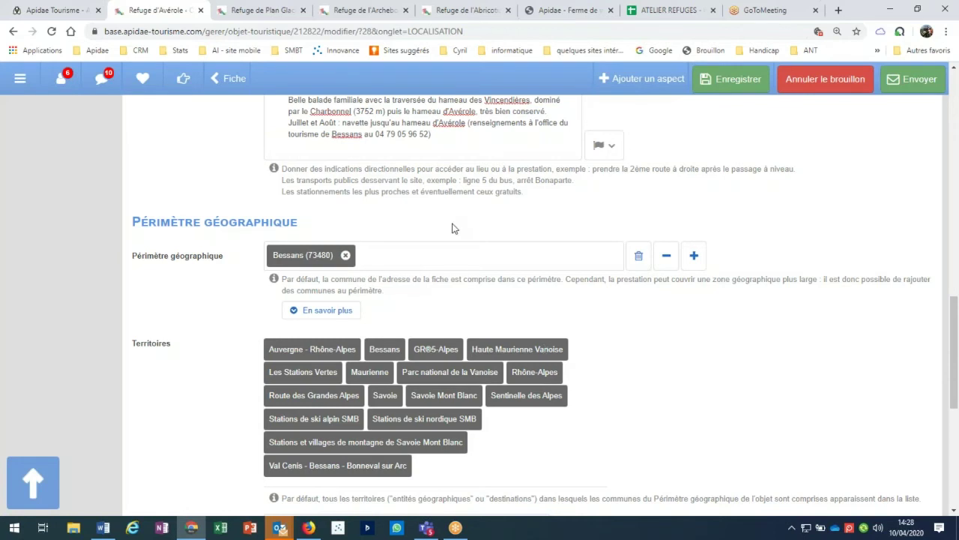
- Open the Présentation section and highlight the Bons plans text in Descriptifs thématisés
{"action": "scroll", "coordinate": [452, 228], "scroll_direction": "up", "scroll_amount": 3}
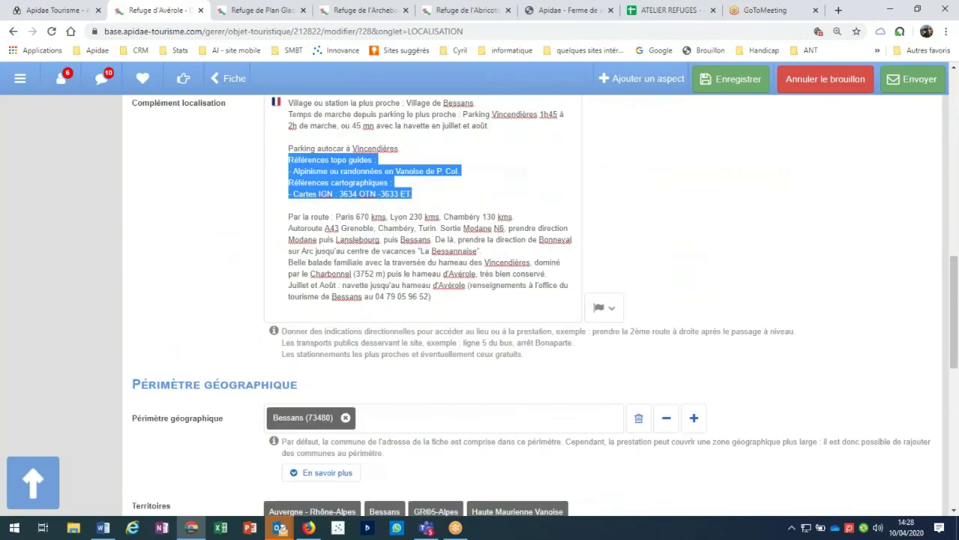
{"action": "scroll", "coordinate": [456, 238], "scroll_direction": "up", "scroll_amount": 8}
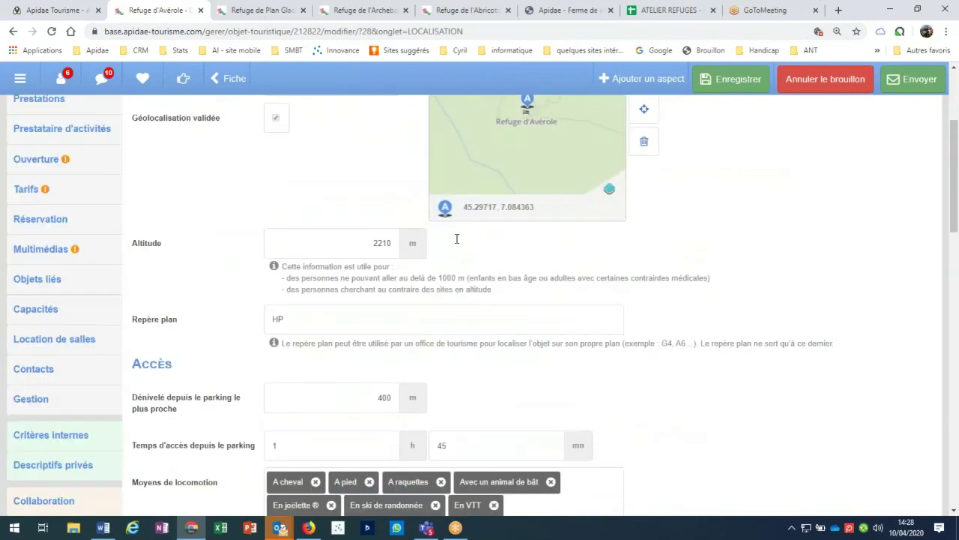
{"action": "scroll", "coordinate": [456, 238], "scroll_direction": "up", "scroll_amount": 5}
{"action": "left_click", "coordinate": [64, 223]}
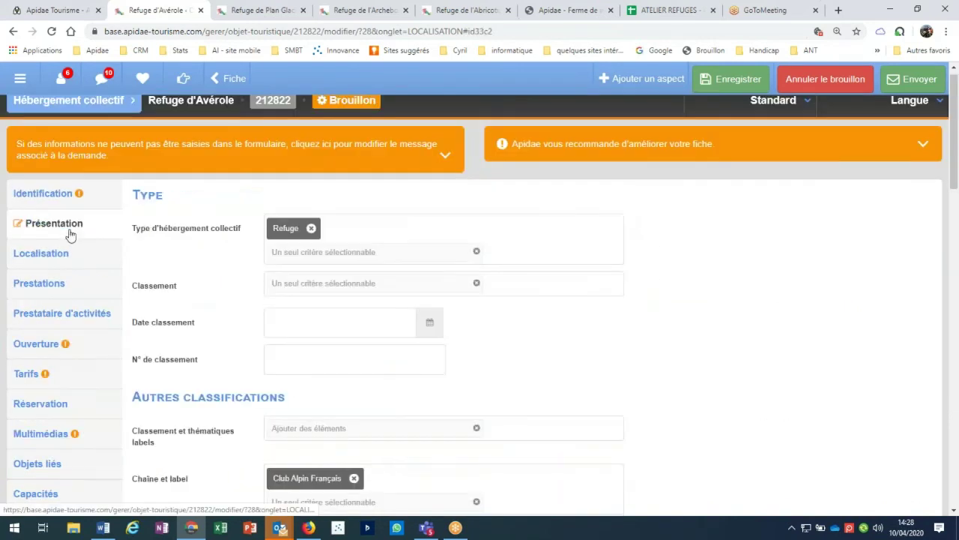
{"action": "scroll", "coordinate": [174, 326], "scroll_direction": "down", "scroll_amount": 10}
{"action": "scroll", "coordinate": [173, 326], "scroll_direction": "down", "scroll_amount": 3}
{"action": "left_click_drag", "start_coordinate": [214, 365], "coordinate": [582, 389]}
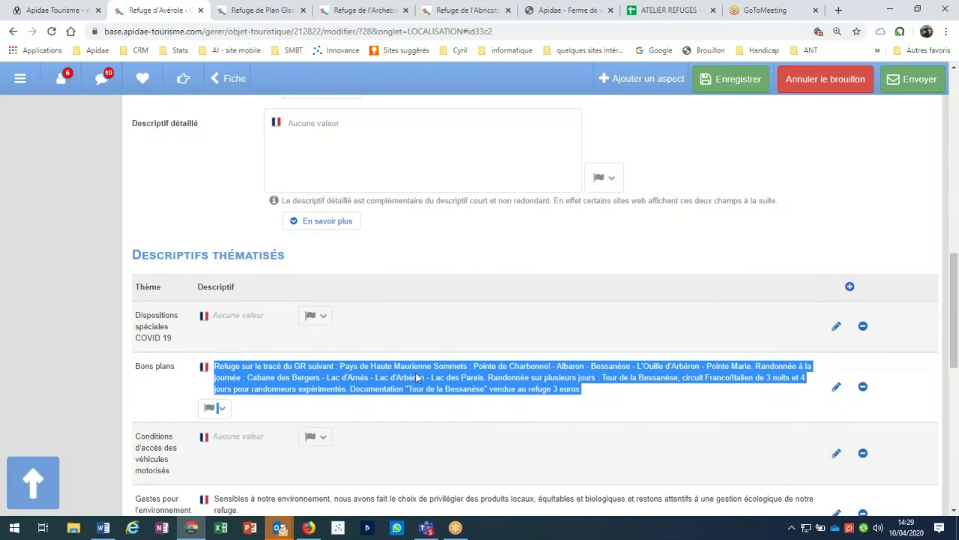
- Return to the Localisation section and highlight the walking time from the nearest car park in Complément localisation
{"action": "scroll", "coordinate": [417, 377], "scroll_direction": "up", "scroll_amount": 7}
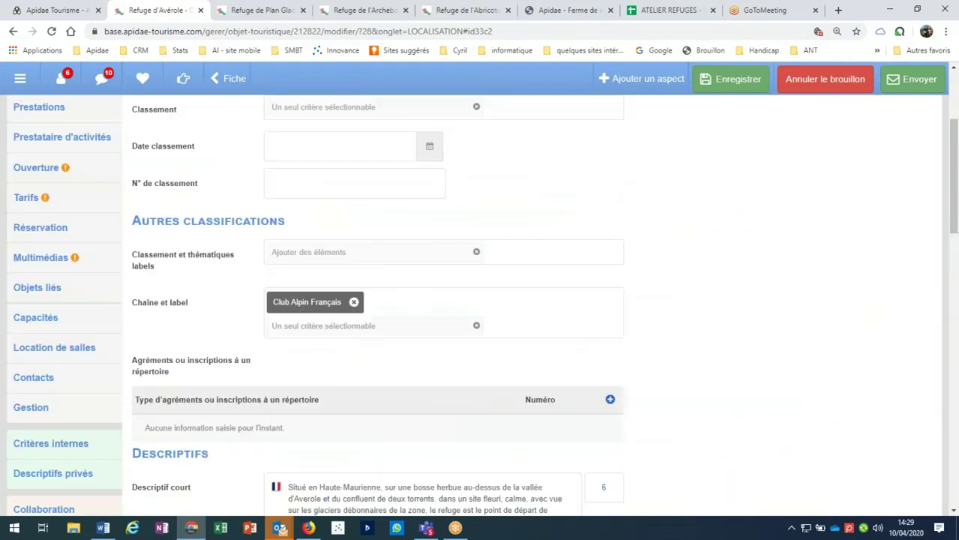
{"action": "scroll", "coordinate": [145, 322], "scroll_direction": "up", "scroll_amount": 2}
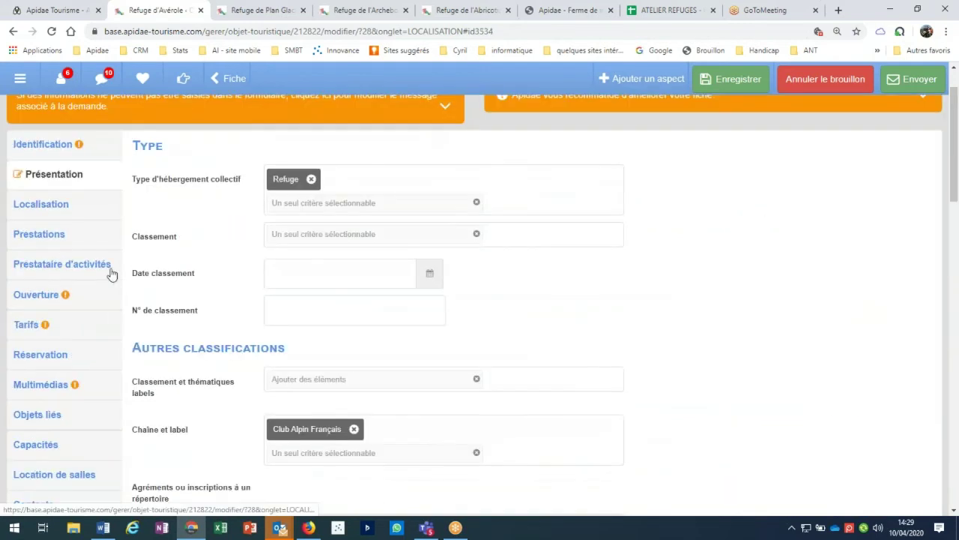
{"action": "scroll", "coordinate": [111, 274], "scroll_direction": "down", "scroll_amount": 6}
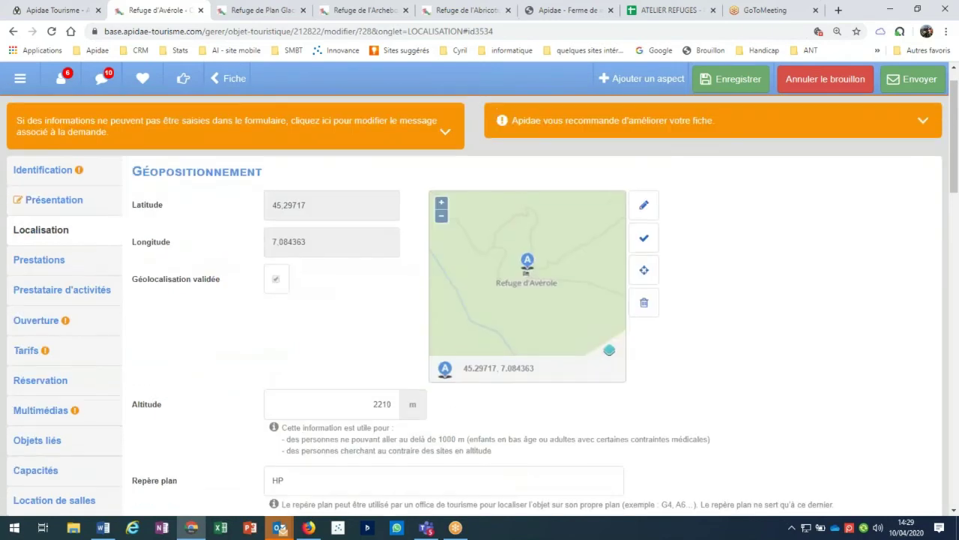
{"action": "scroll", "coordinate": [480, 300], "scroll_direction": "down", "scroll_amount": 5}
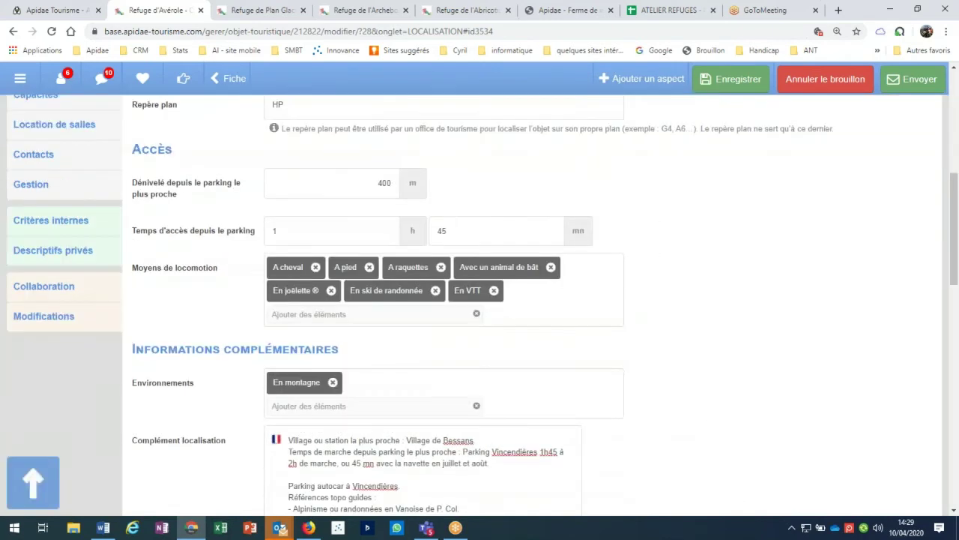
{"action": "scroll", "coordinate": [480, 299], "scroll_direction": "up", "scroll_amount": 1}
{"action": "scroll", "coordinate": [479, 300], "scroll_direction": "down", "scroll_amount": 3}
{"action": "left_click", "coordinate": [290, 322]}
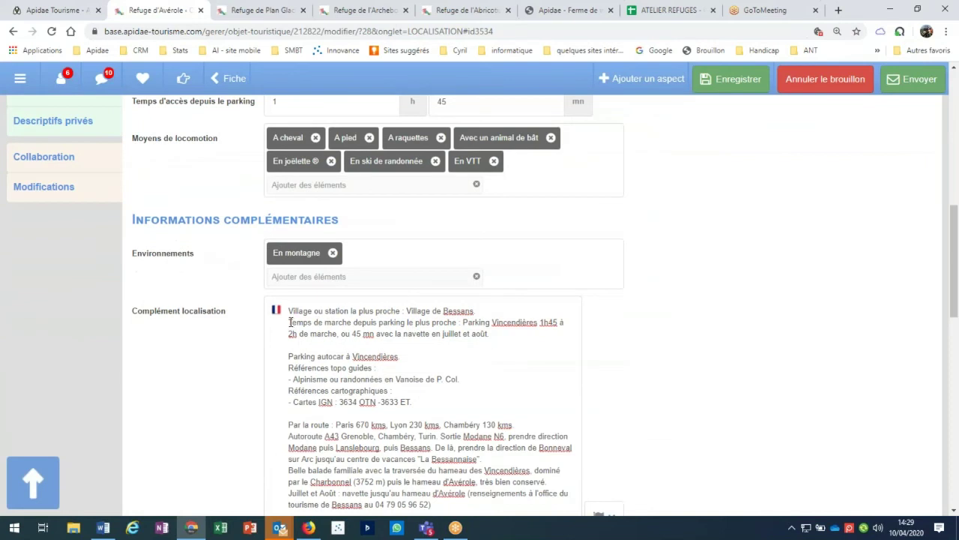
{"action": "left_click_drag", "start_coordinate": [289, 323], "coordinate": [492, 336]}
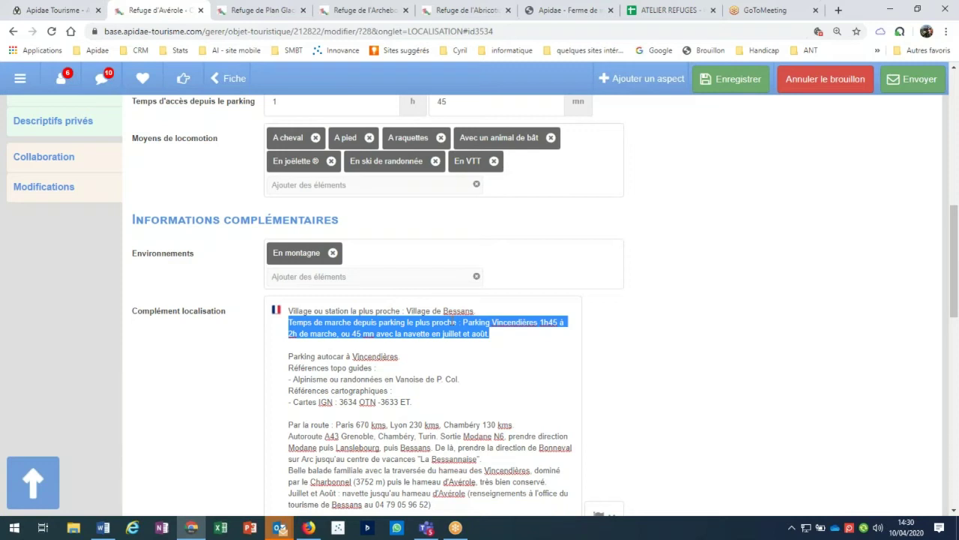
{"action": "scroll", "coordinate": [454, 322], "scroll_direction": "up", "scroll_amount": 1}
{"action": "scroll", "coordinate": [454, 317], "scroll_direction": "up", "scroll_amount": 1}
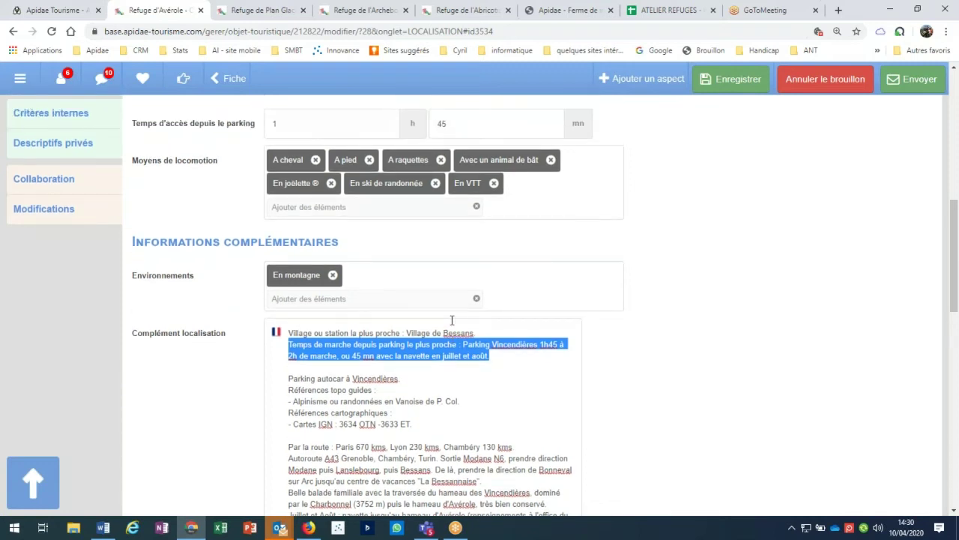
- Open the Prestations section and review the available Équipements options, expanding Equipements santé bien-être and Extérieurs
{"action": "scroll", "coordinate": [452, 320], "scroll_direction": "up", "scroll_amount": 3}
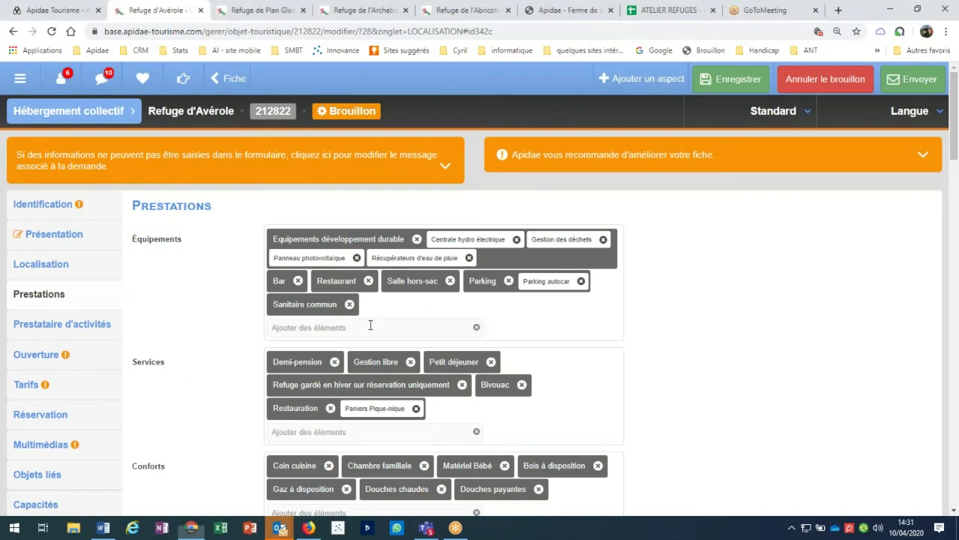
{"action": "left_click", "coordinate": [370, 327]}
{"action": "scroll", "coordinate": [349, 315], "scroll_direction": "down", "scroll_amount": 5}
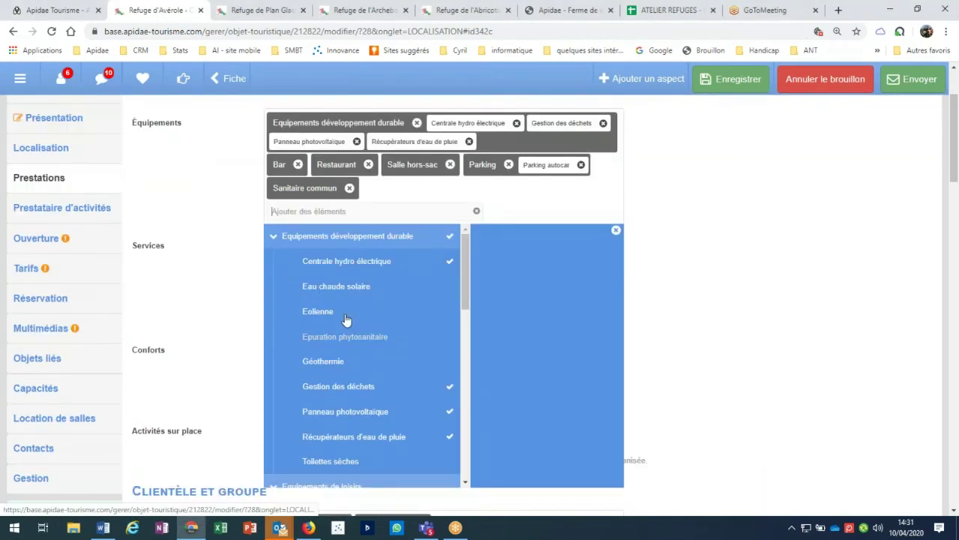
{"action": "scroll", "coordinate": [351, 308], "scroll_direction": "down", "scroll_amount": 3}
{"action": "left_click", "coordinate": [284, 307]}
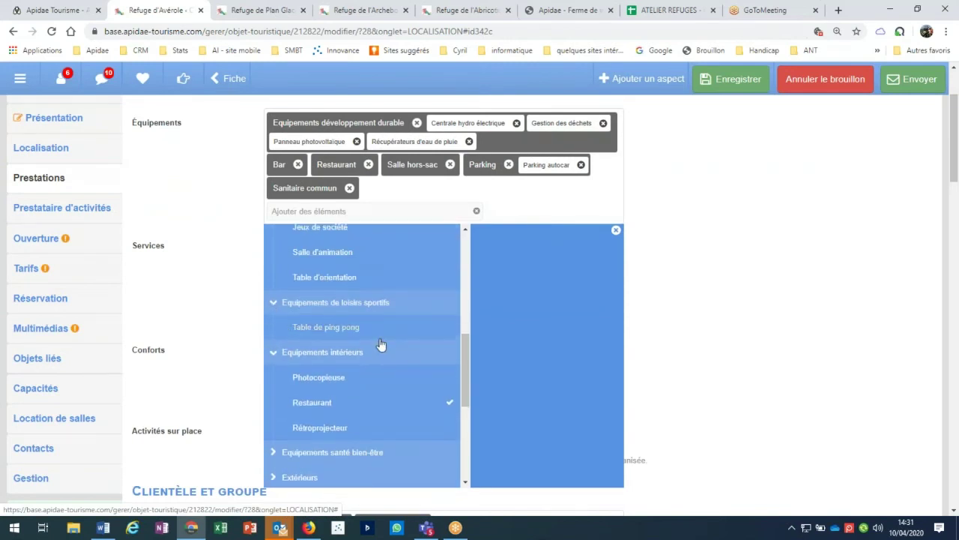
{"action": "scroll", "coordinate": [381, 344], "scroll_direction": "down", "scroll_amount": 5}
{"action": "left_click", "coordinate": [272, 274]}
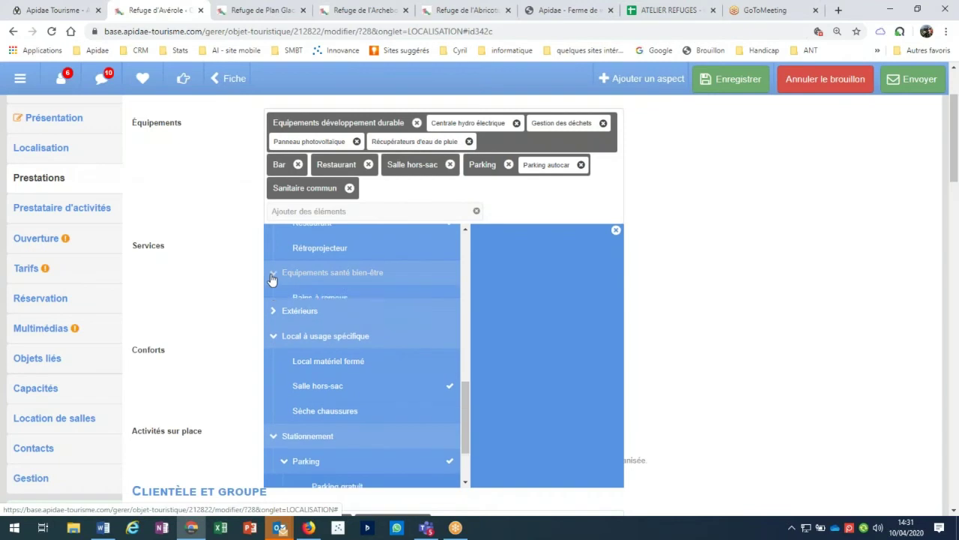
{"action": "left_click", "coordinate": [272, 373]}
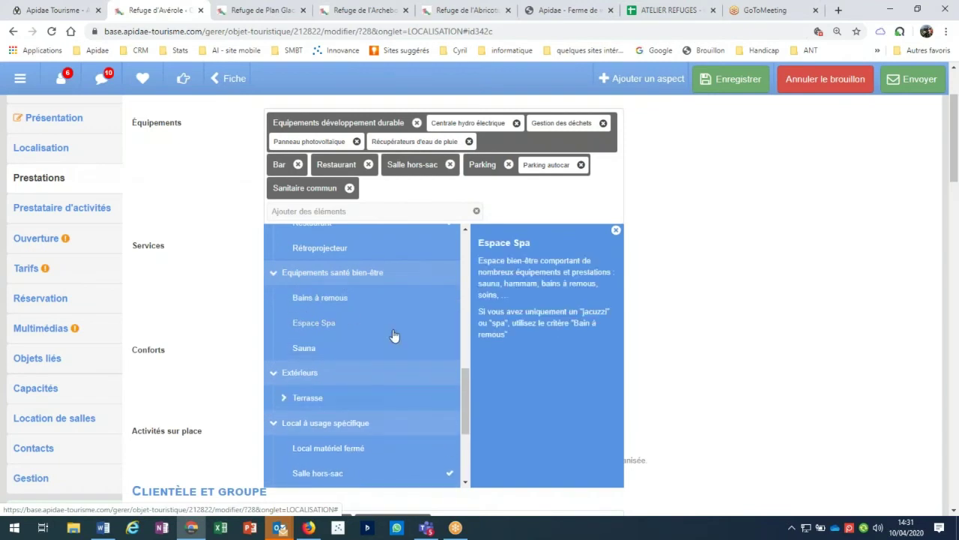
{"action": "scroll", "coordinate": [395, 335], "scroll_direction": "down", "scroll_amount": 3}
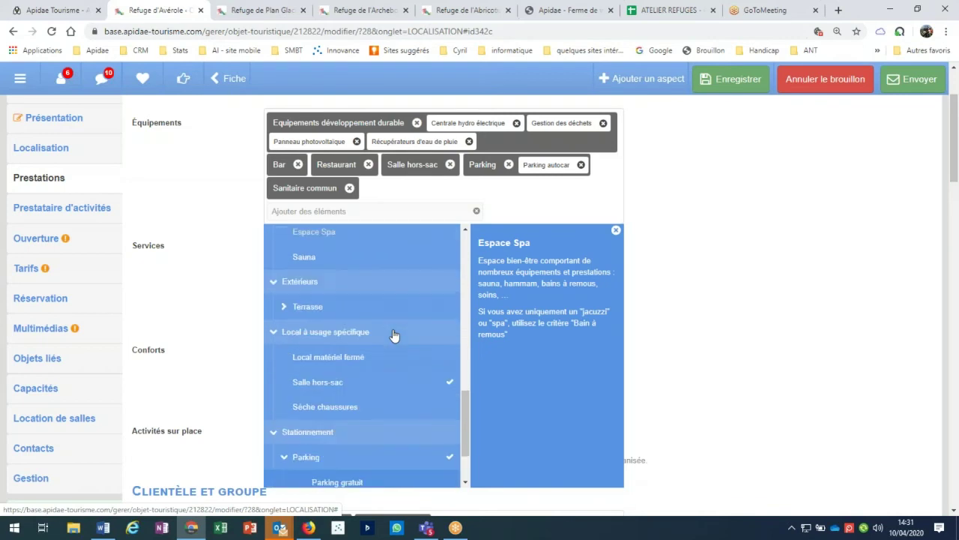
{"action": "scroll", "coordinate": [394, 335], "scroll_direction": "down", "scroll_amount": 1}
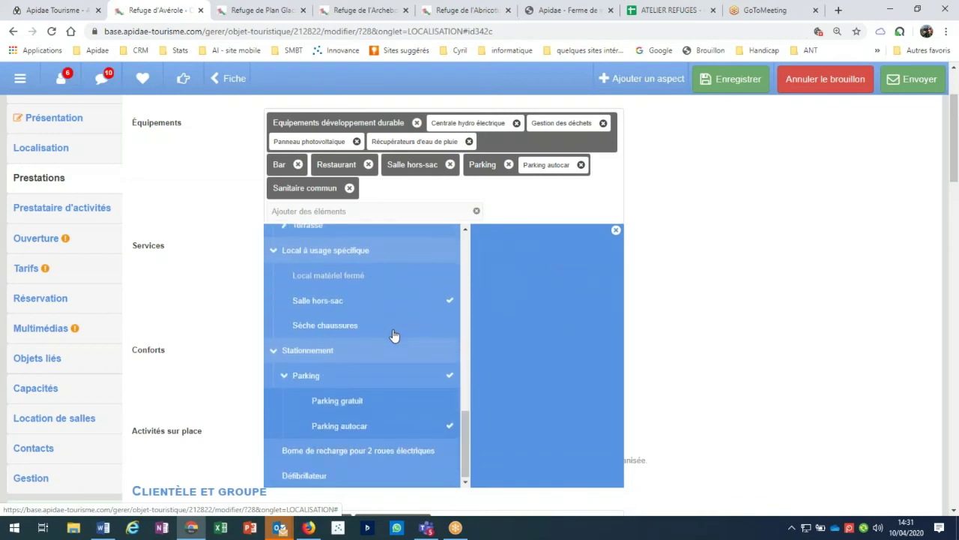
{"action": "scroll", "coordinate": [394, 335], "scroll_direction": "up", "scroll_amount": 6}
{"action": "scroll", "coordinate": [395, 335], "scroll_direction": "up", "scroll_amount": 3}
{"action": "scroll", "coordinate": [394, 337], "scroll_direction": "down", "scroll_amount": 3}
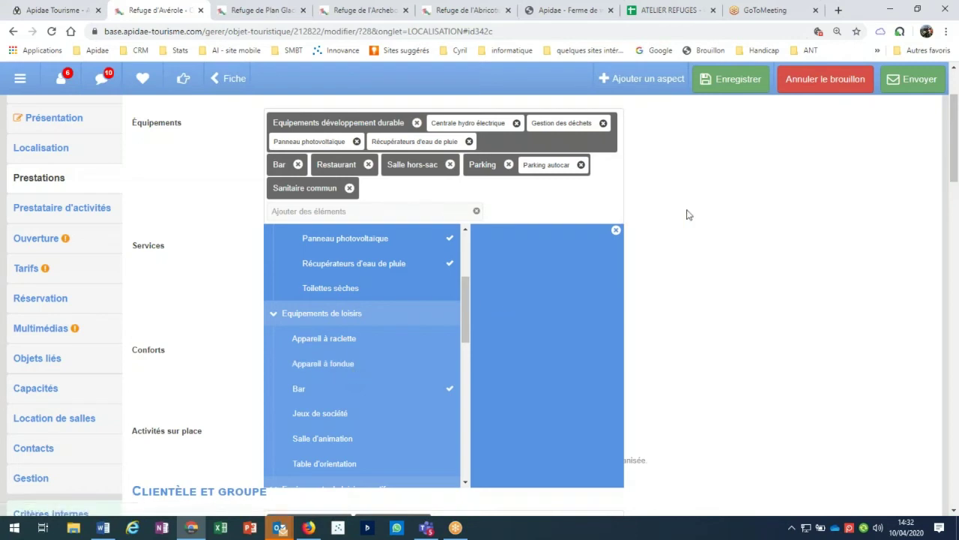
- Close the Équipements options and review the Services options under Formule d'hébergement and Restauration
{"action": "left_click", "coordinate": [616, 230]}
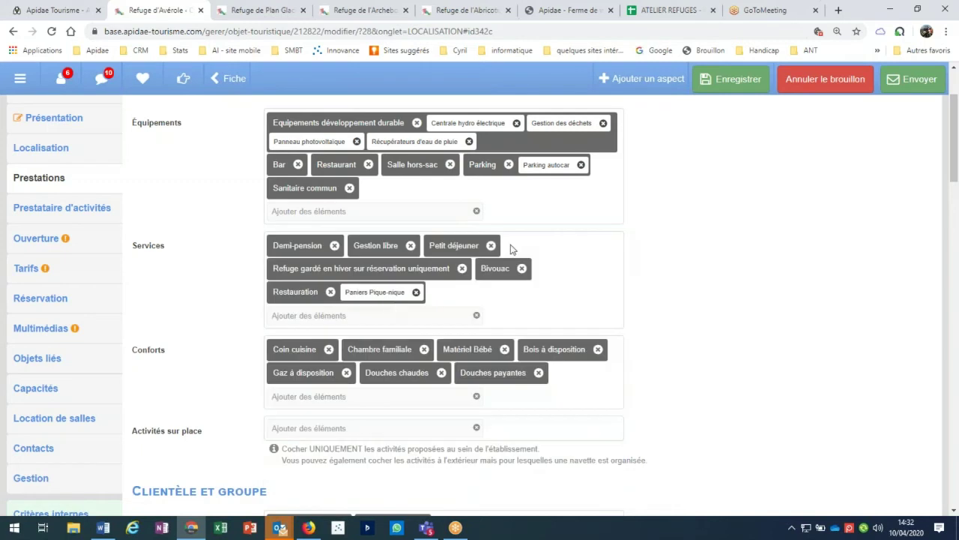
{"action": "left_click", "coordinate": [375, 315]}
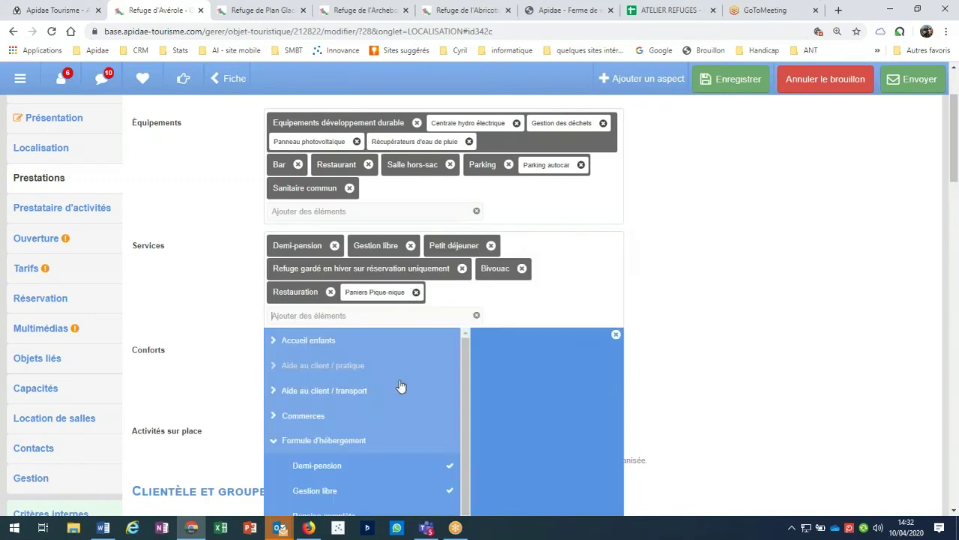
{"action": "scroll", "coordinate": [419, 390], "scroll_direction": "down", "scroll_amount": 1}
{"action": "scroll", "coordinate": [355, 353], "scroll_direction": "down", "scroll_amount": 1}
{"action": "scroll", "coordinate": [356, 353], "scroll_direction": "down", "scroll_amount": 1}
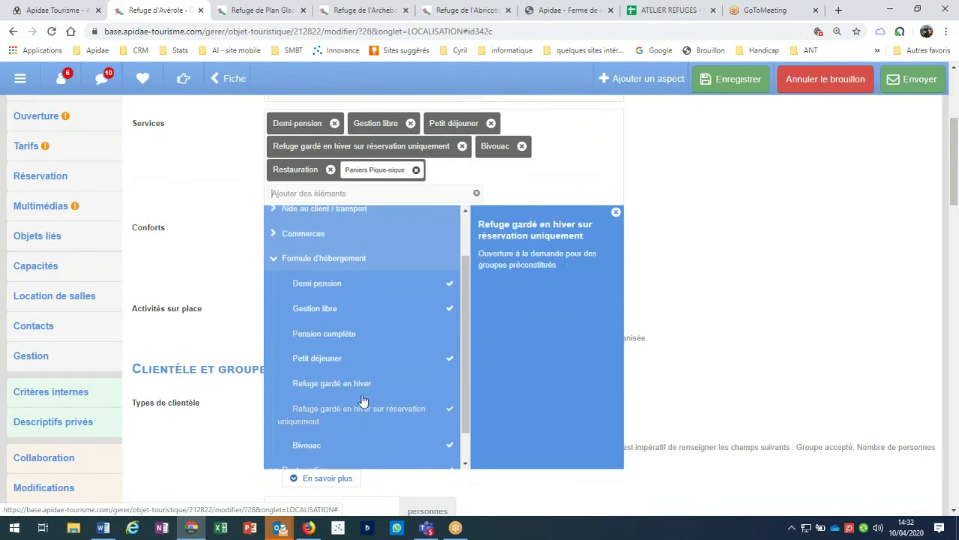
{"action": "scroll", "coordinate": [374, 393], "scroll_direction": "down", "scroll_amount": 1}
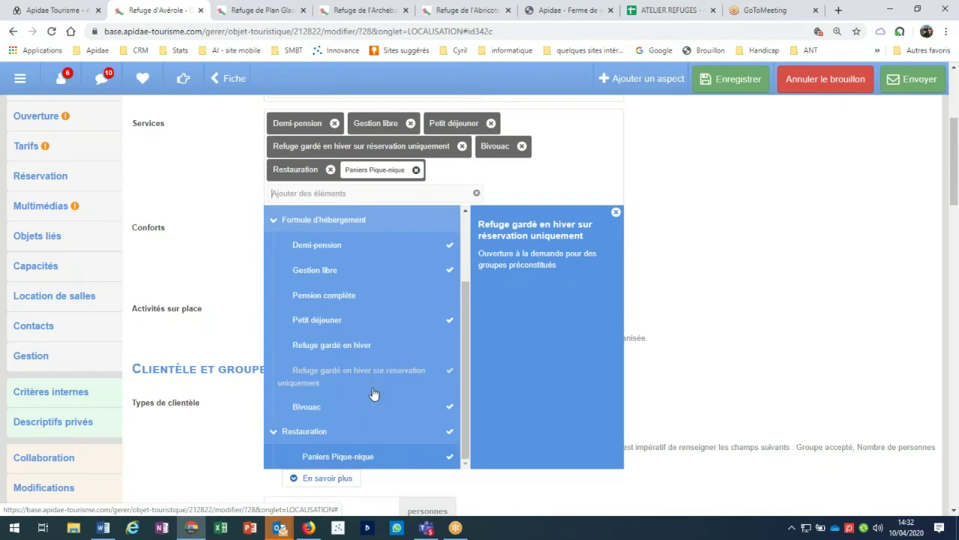
{"action": "scroll", "coordinate": [374, 394], "scroll_direction": "up", "scroll_amount": 3}
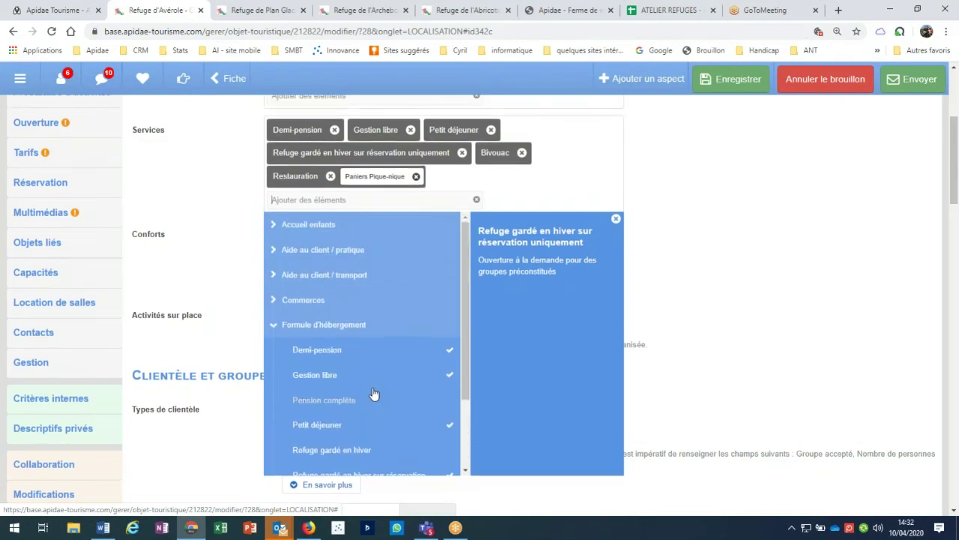
- Expand Aide au client / pratique in the Services options and review its entries, including Transfert des bagages
{"action": "scroll", "coordinate": [374, 394], "scroll_direction": "up", "scroll_amount": 2}
{"action": "left_click", "coordinate": [274, 343]}
{"action": "left_click", "coordinate": [323, 385]}
{"action": "scroll", "coordinate": [344, 389], "scroll_direction": "down", "scroll_amount": 3}
{"action": "mouse_move", "coordinate": [384, 364]}
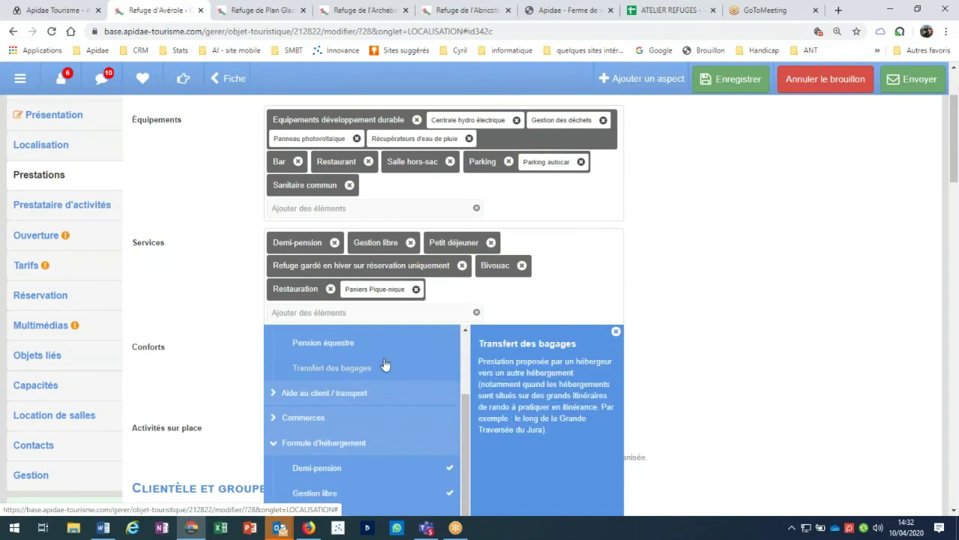
{"action": "scroll", "coordinate": [385, 364], "scroll_direction": "up", "scroll_amount": 1}
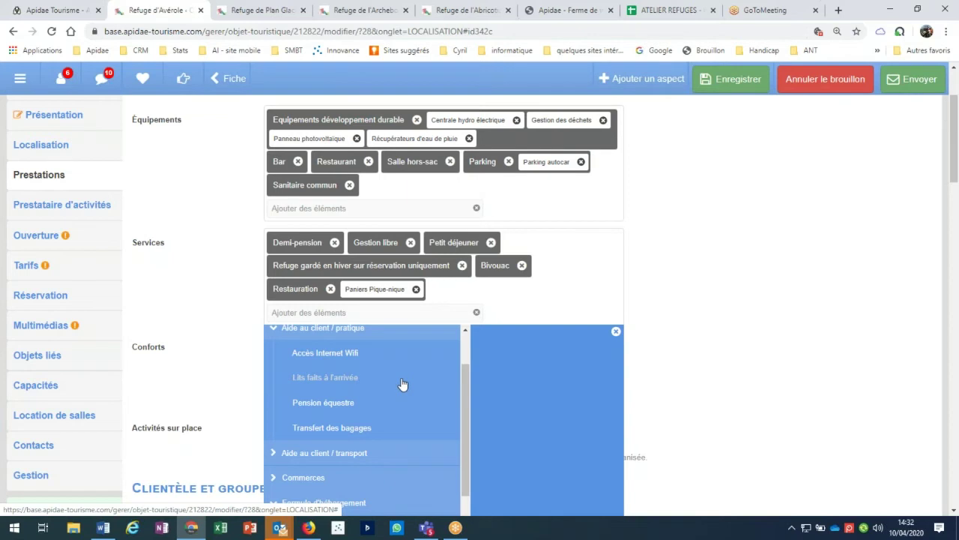
{"action": "mouse_move", "coordinate": [378, 430]}
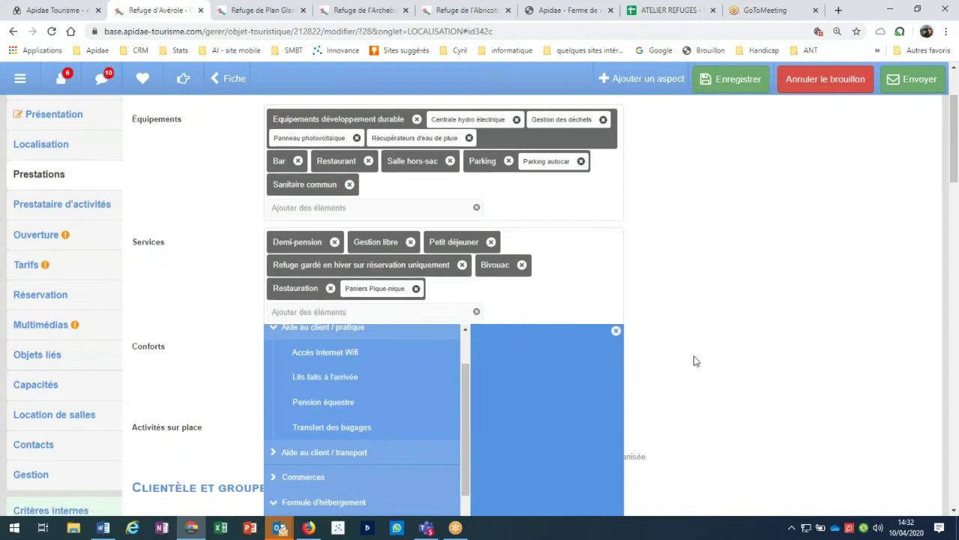
- Expand Aide au client / transport and Commerces in the Services options, read the Navette description, and close the list
{"action": "scroll", "coordinate": [694, 360], "scroll_direction": "down", "scroll_amount": 2}
{"action": "left_click", "coordinate": [274, 335]}
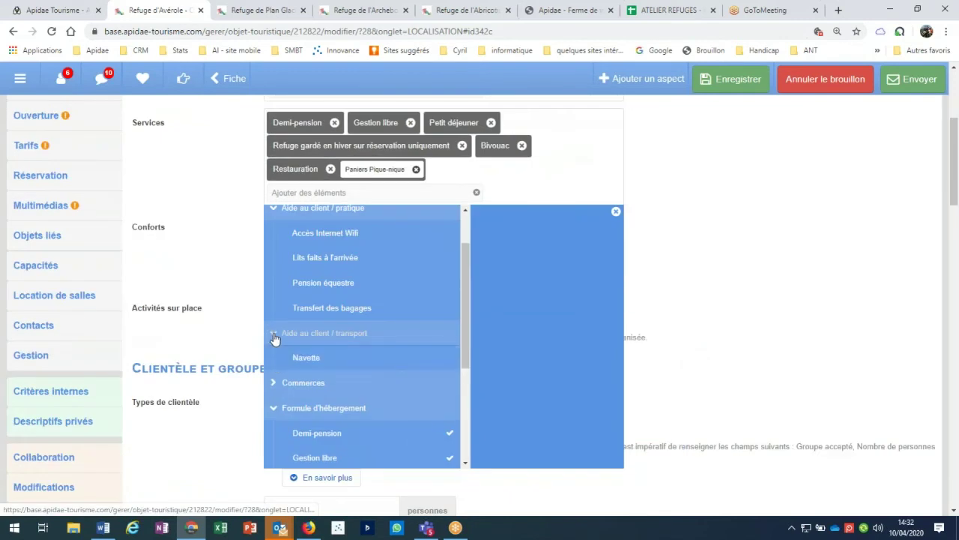
{"action": "mouse_move", "coordinate": [305, 360]}
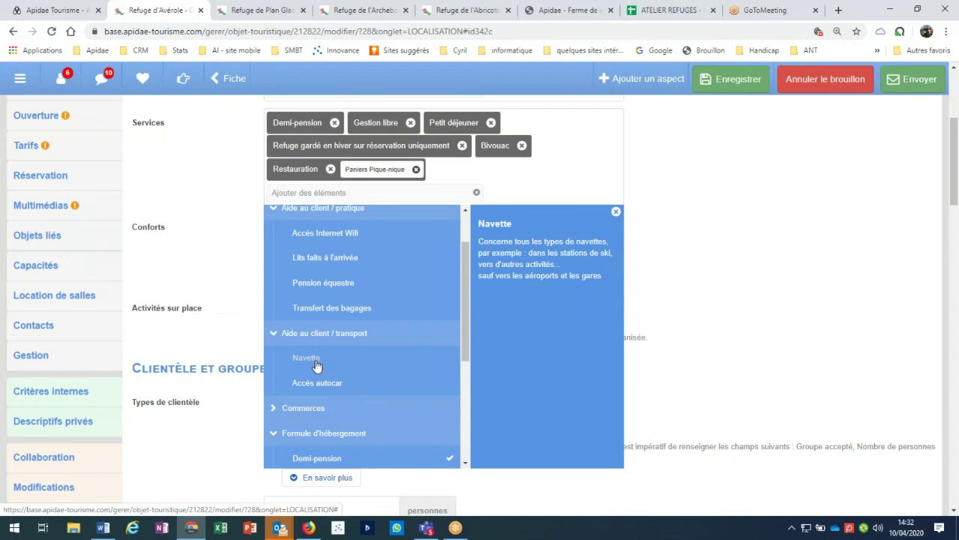
{"action": "left_click", "coordinate": [274, 409]}
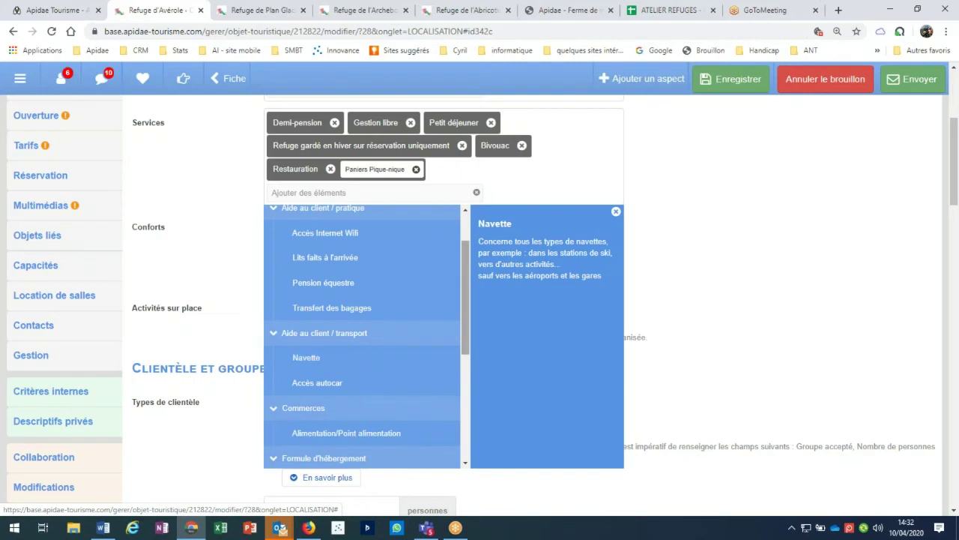
{"action": "left_click", "coordinate": [616, 211]}
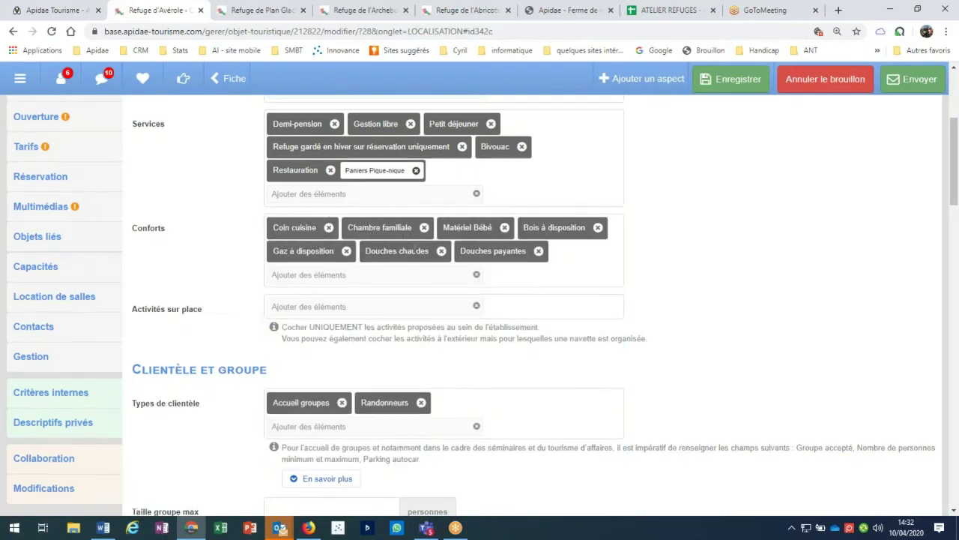
- Review the Types de clientèle options, expanding Offres adaptées à des clientèles spécifiques and reading the Accueil de groupes scolaires and Pèlerins descriptions
{"action": "scroll", "coordinate": [260, 161], "scroll_direction": "up", "scroll_amount": 3}
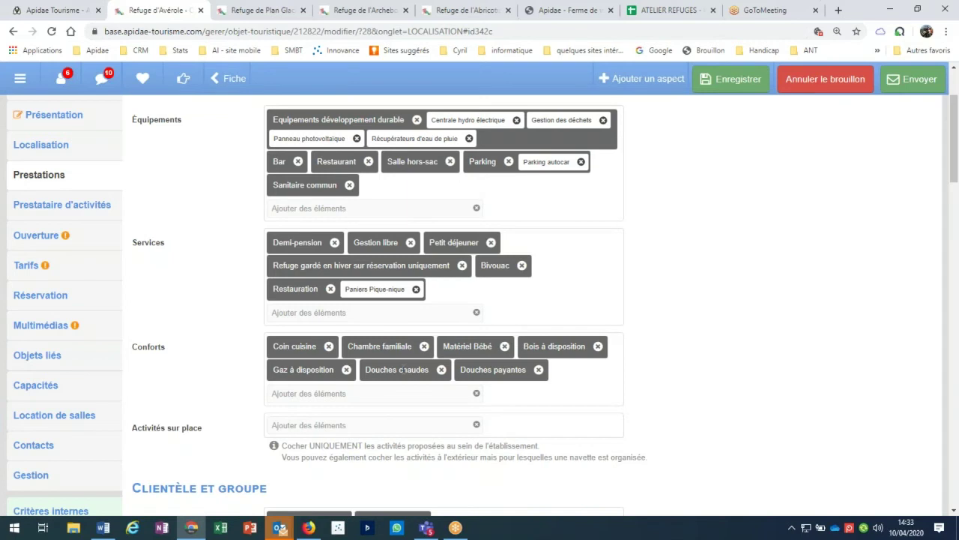
{"action": "scroll", "coordinate": [403, 370], "scroll_direction": "down", "scroll_amount": 3}
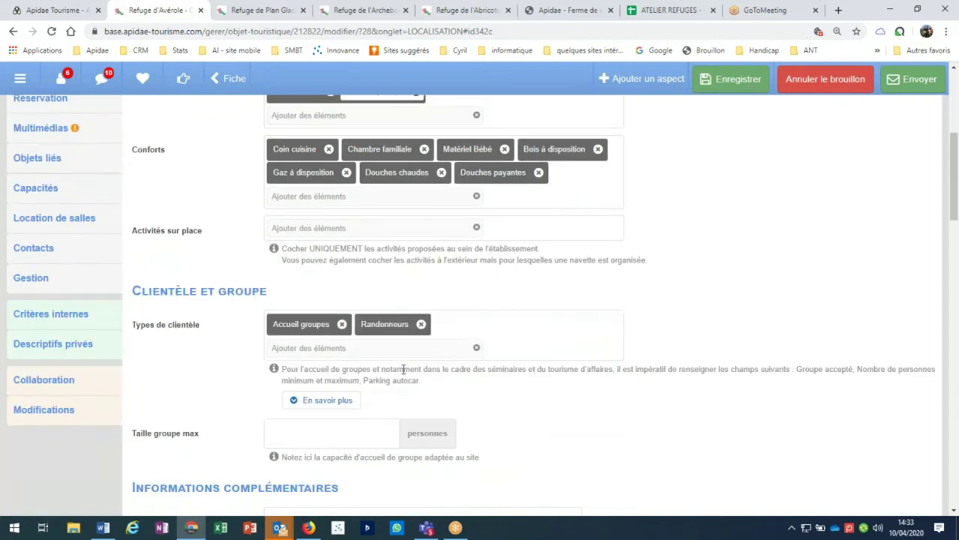
{"action": "scroll", "coordinate": [403, 370], "scroll_direction": "down", "scroll_amount": 1}
{"action": "left_click", "coordinate": [371, 304]}
{"action": "scroll", "coordinate": [371, 303], "scroll_direction": "down", "scroll_amount": 3}
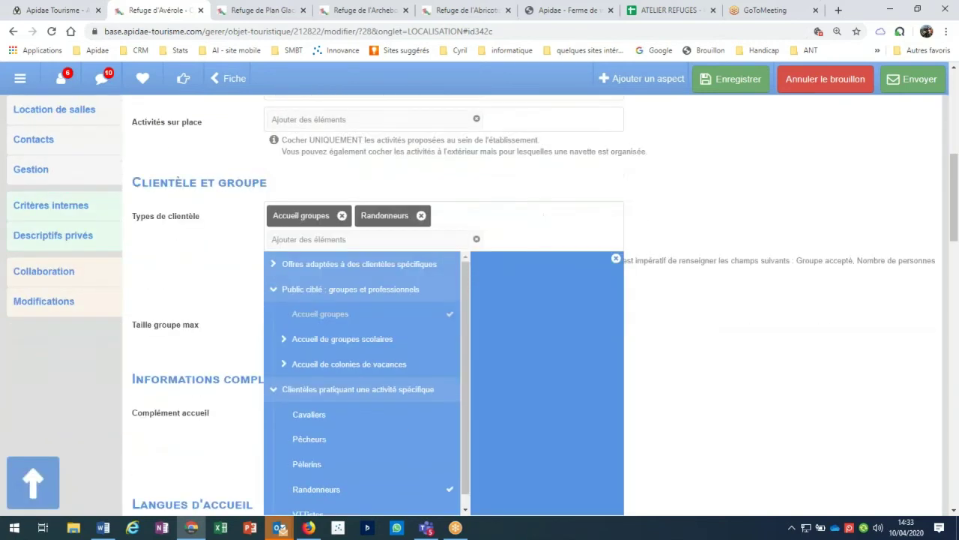
{"action": "left_click", "coordinate": [274, 173]}
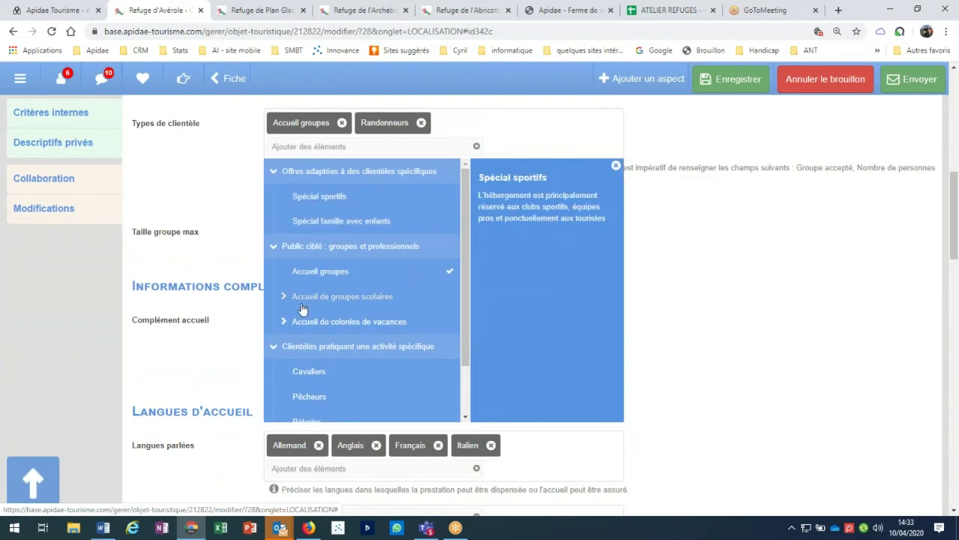
{"action": "scroll", "coordinate": [403, 301], "scroll_direction": "down", "scroll_amount": 1}
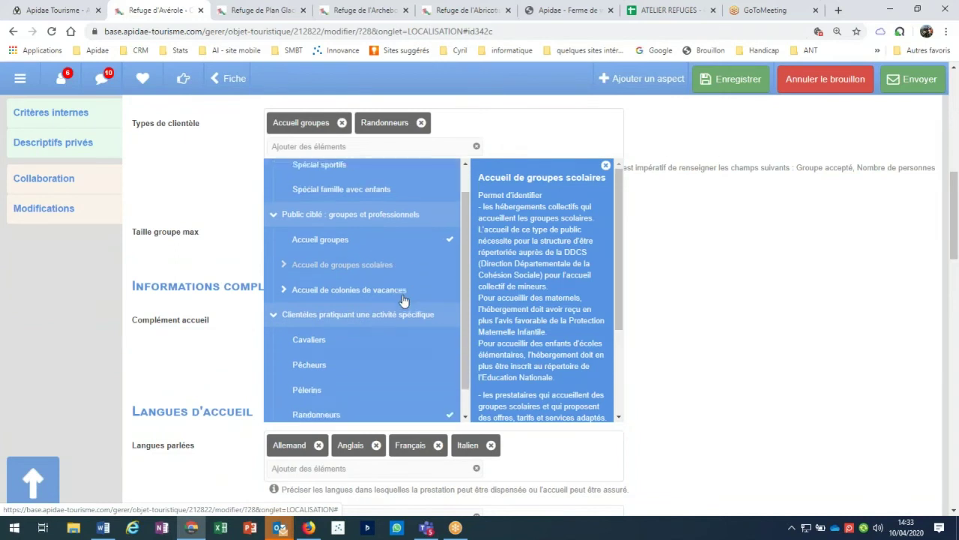
{"action": "scroll", "coordinate": [403, 300], "scroll_direction": "down", "scroll_amount": 1}
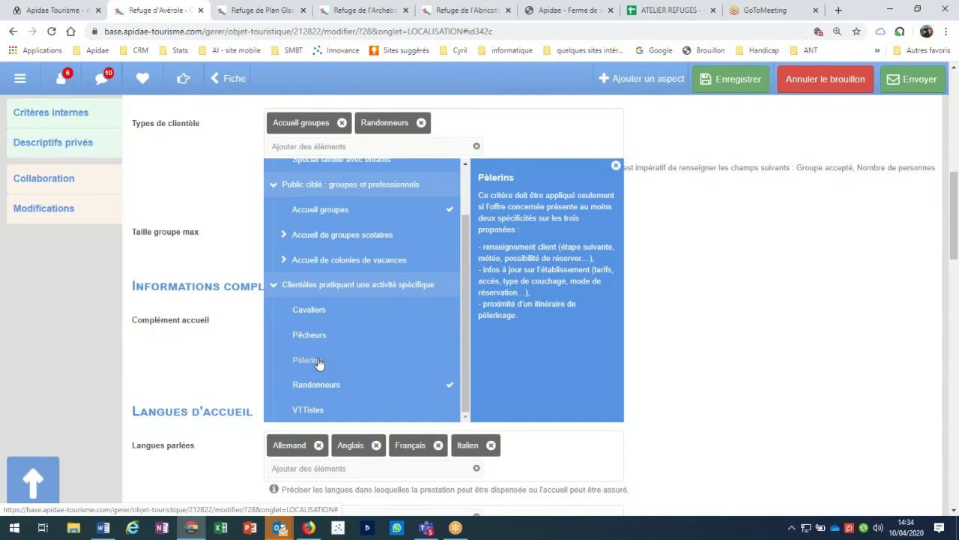
{"action": "left_click", "coordinate": [616, 166]}
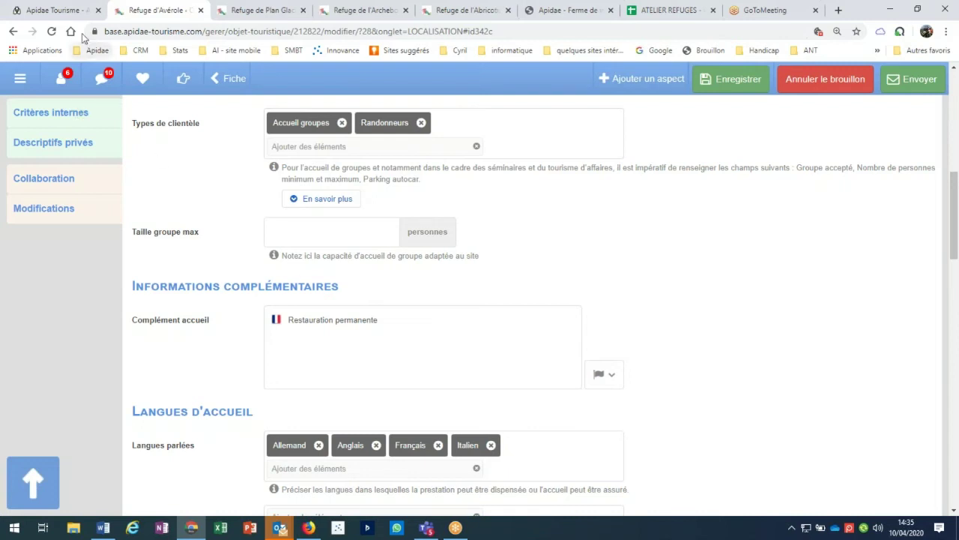
- Switch to the Apidae Tourisme website, open the user help site, and bring up the Demander un critère request form
{"action": "key", "text": "ctrl+1"}
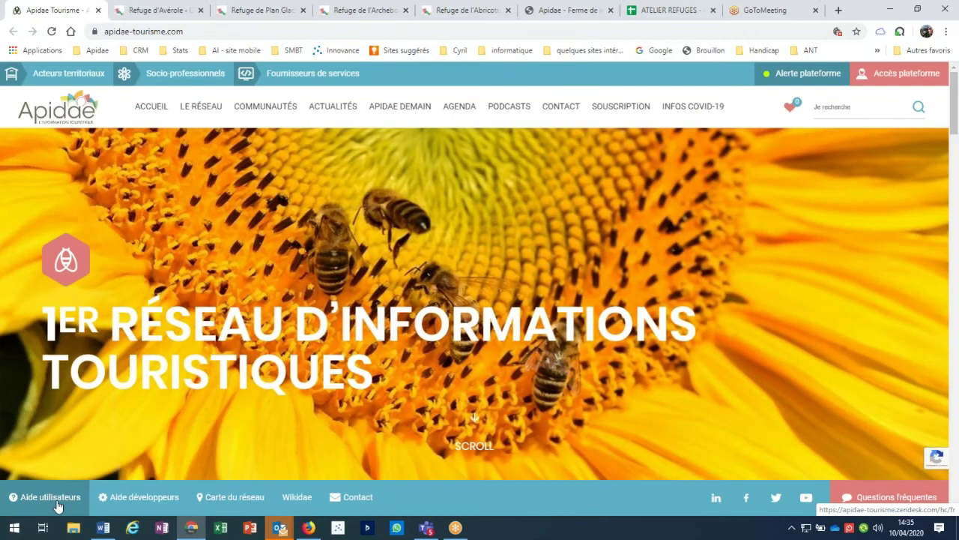
{"action": "left_click", "coordinate": [50, 497]}
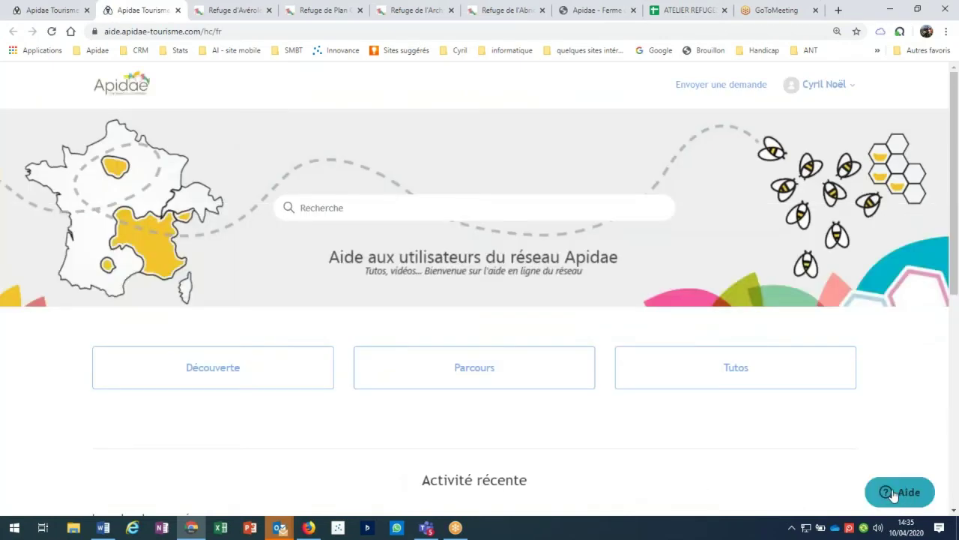
{"action": "left_click", "coordinate": [893, 492]}
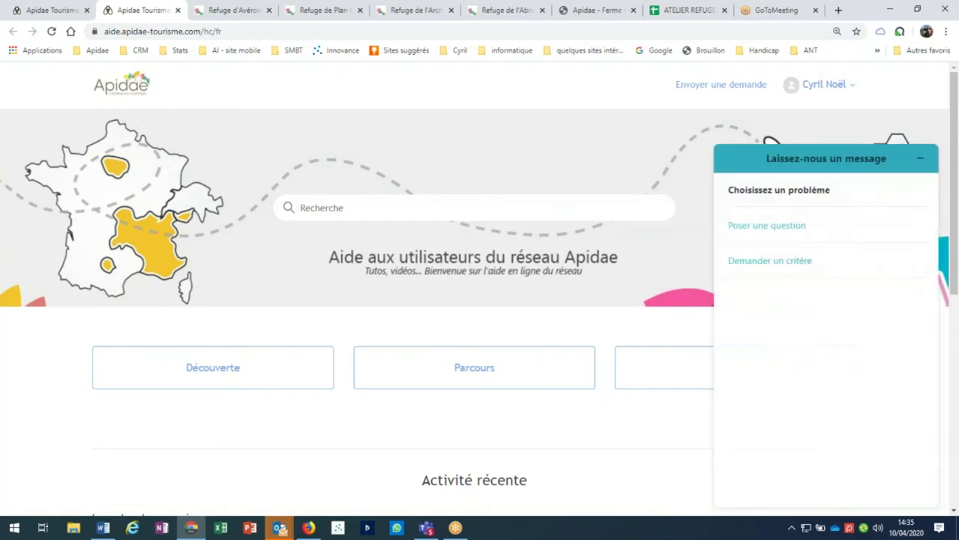
{"action": "left_click", "coordinate": [758, 270]}
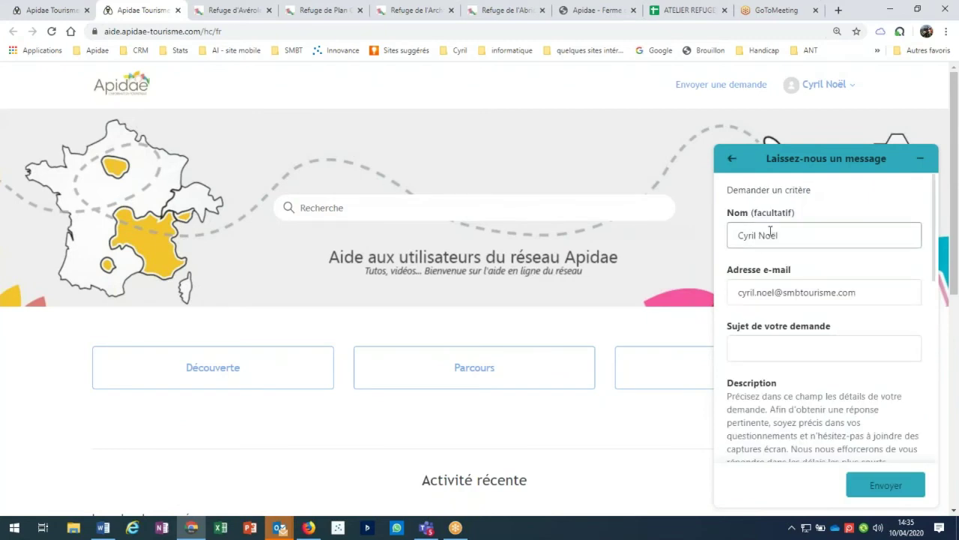
- Examine the fields of the Demander un critère form, close it unsent, and return to the Refuge d'Avérole record
{"action": "scroll", "coordinate": [782, 356], "scroll_direction": "down", "scroll_amount": 5}
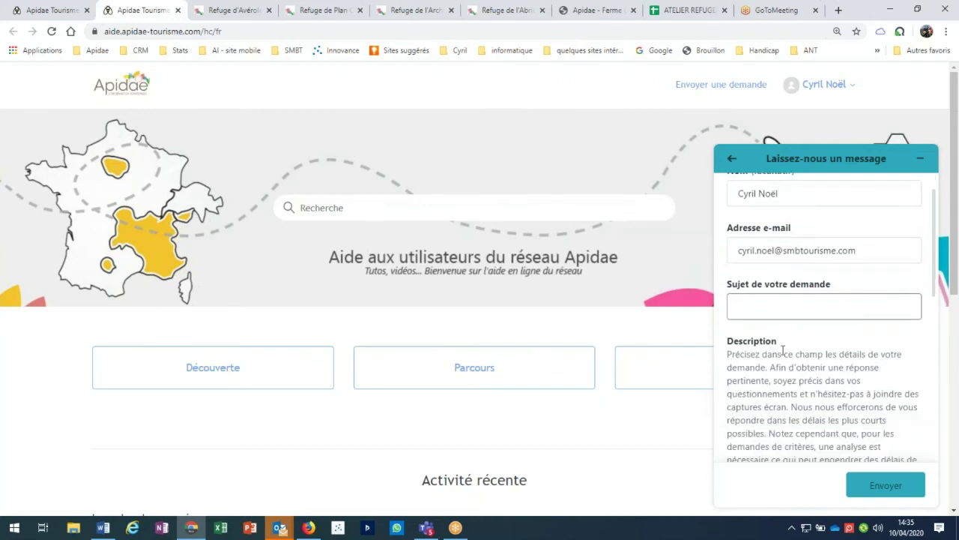
{"action": "scroll", "coordinate": [782, 279], "scroll_direction": "down", "scroll_amount": 2}
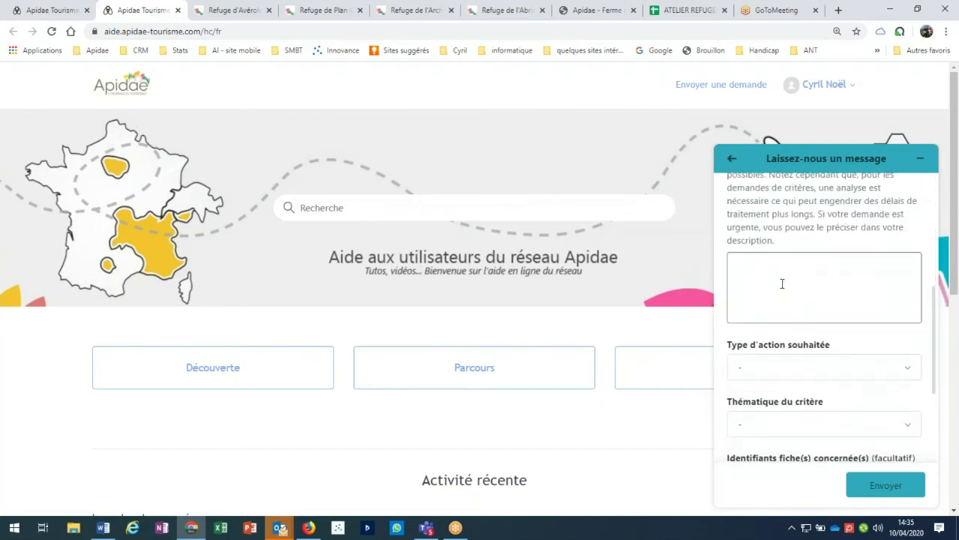
{"action": "scroll", "coordinate": [783, 381], "scroll_direction": "up", "scroll_amount": 3}
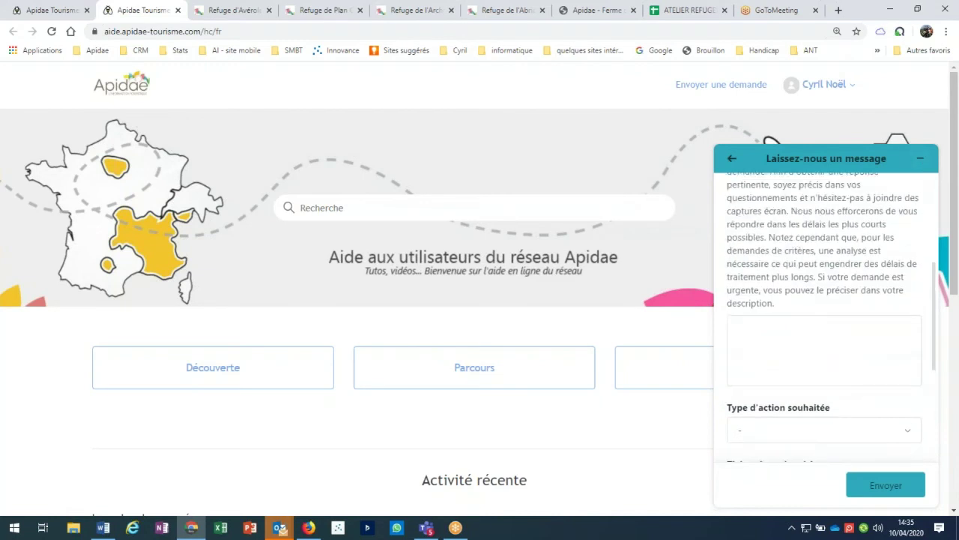
{"action": "left_click", "coordinate": [731, 159]}
{"action": "left_click", "coordinate": [920, 159]}
{"action": "left_click", "coordinate": [233, 11]}
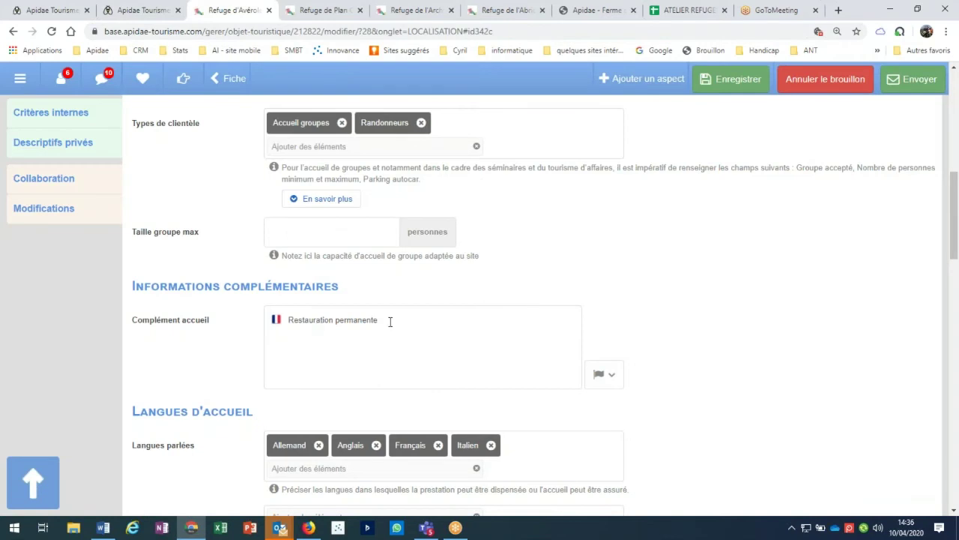
- Highlight the Complément accueil text and review the Langues d'accueil fields
{"action": "left_click_drag", "start_coordinate": [390, 321], "coordinate": [286, 320]}
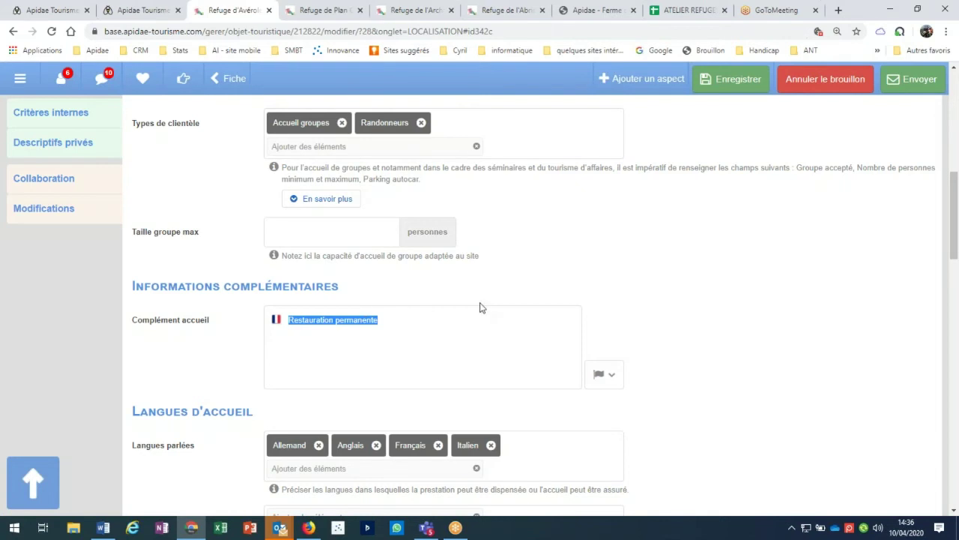
{"action": "scroll", "coordinate": [481, 307], "scroll_direction": "down", "scroll_amount": 3}
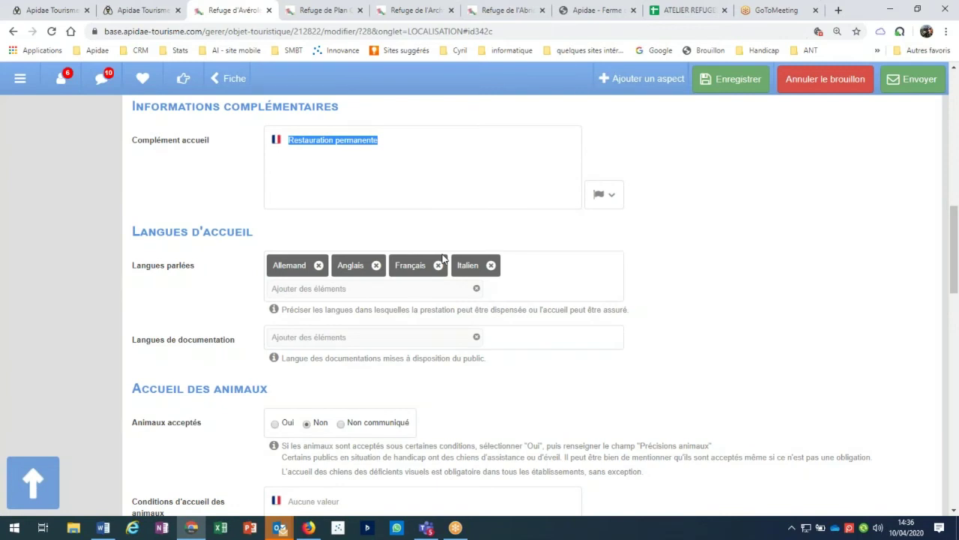
{"action": "scroll", "coordinate": [442, 257], "scroll_direction": "down", "scroll_amount": 1}
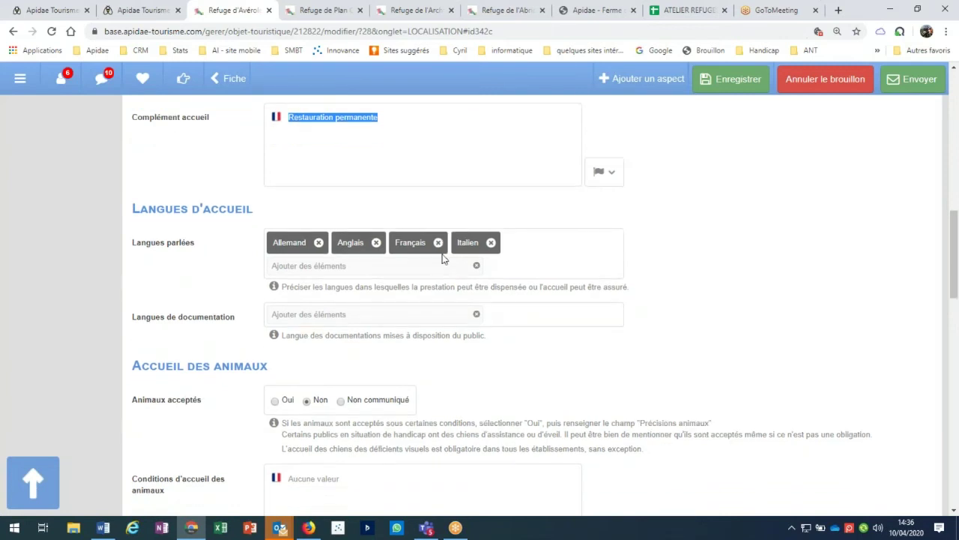
- Review the Accueil des animaux conditions and the disability reception fields, and return to the Clientèle et groupe section
{"action": "scroll", "coordinate": [442, 258], "scroll_direction": "down", "scroll_amount": 3}
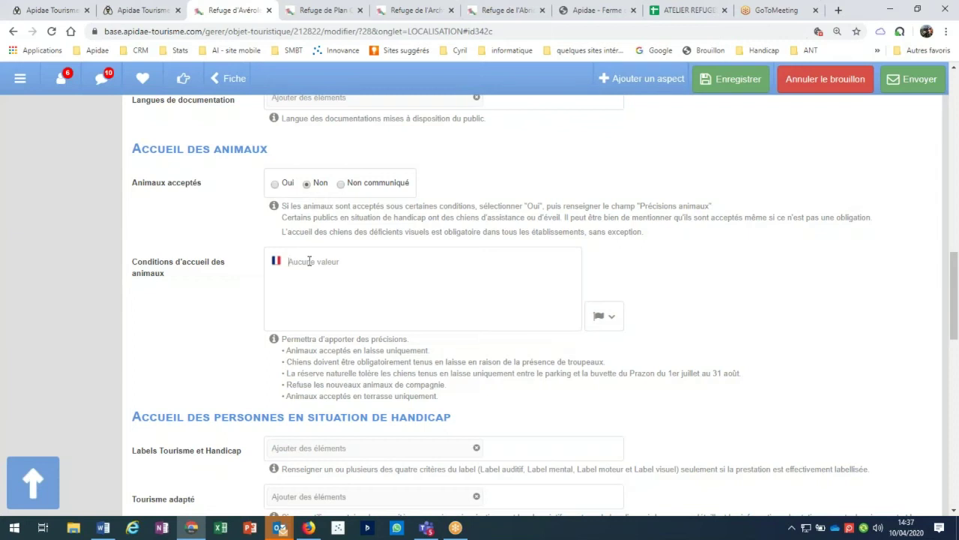
{"action": "left_click", "coordinate": [309, 261]}
{"action": "scroll", "coordinate": [308, 261], "scroll_direction": "down", "scroll_amount": 2}
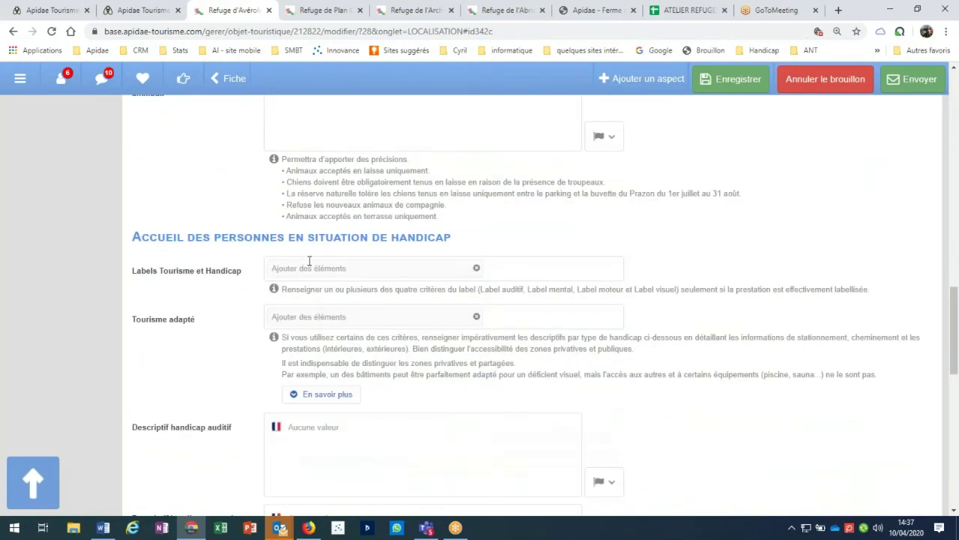
{"action": "scroll", "coordinate": [309, 260], "scroll_direction": "up", "scroll_amount": 6}
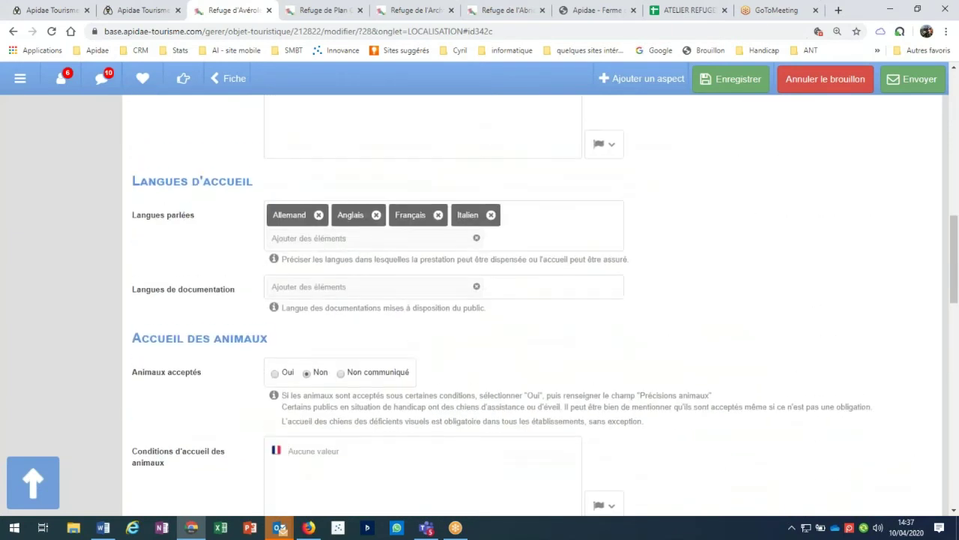
{"action": "scroll", "coordinate": [32, 482], "scroll_direction": "up", "scroll_amount": 2}
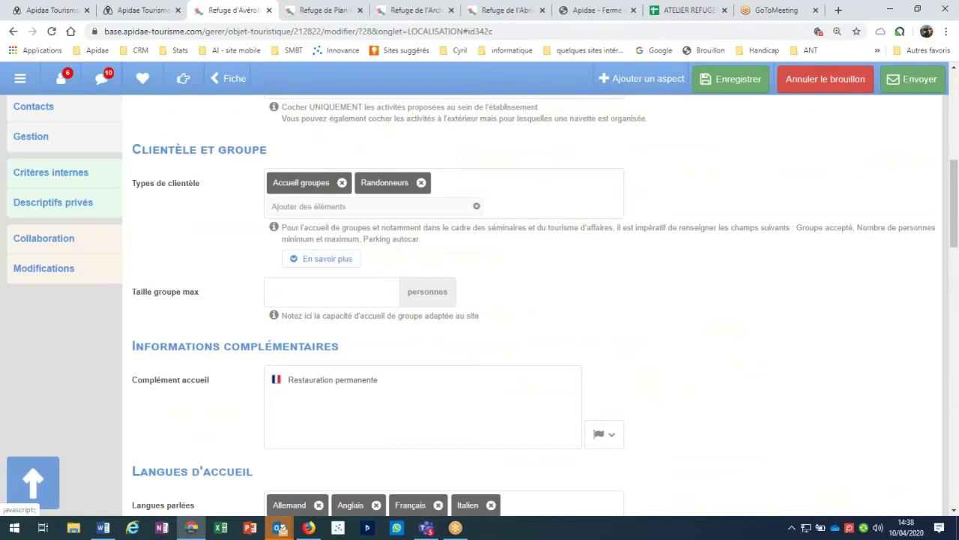
{"action": "scroll", "coordinate": [33, 482], "scroll_direction": "down", "scroll_amount": 2}
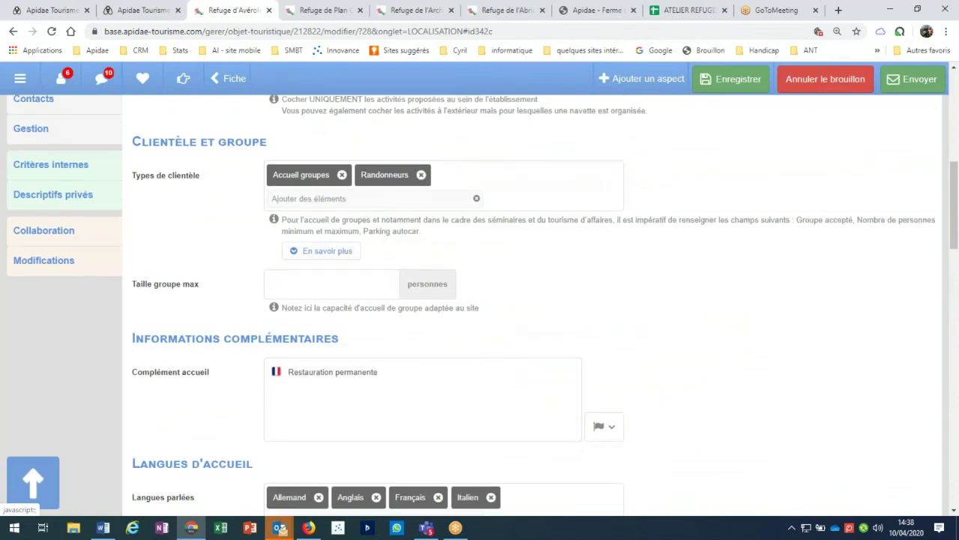
- Review the reception fields down to Accueil des personnes en situation de handicap and view the available Labels Tourisme et Handicap without selecting any
{"action": "scroll", "coordinate": [33, 482], "scroll_direction": "down", "scroll_amount": 2}
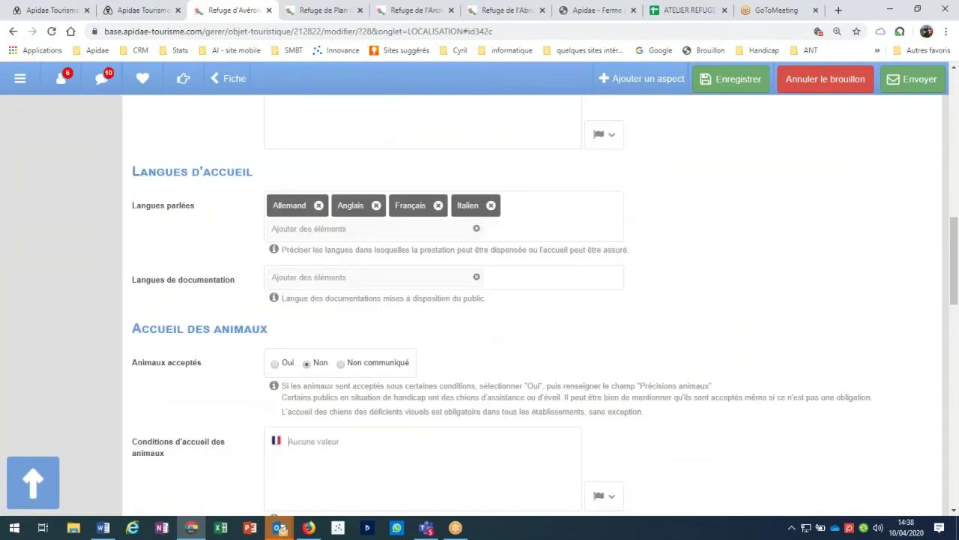
{"action": "scroll", "coordinate": [33, 482], "scroll_direction": "down", "scroll_amount": 2}
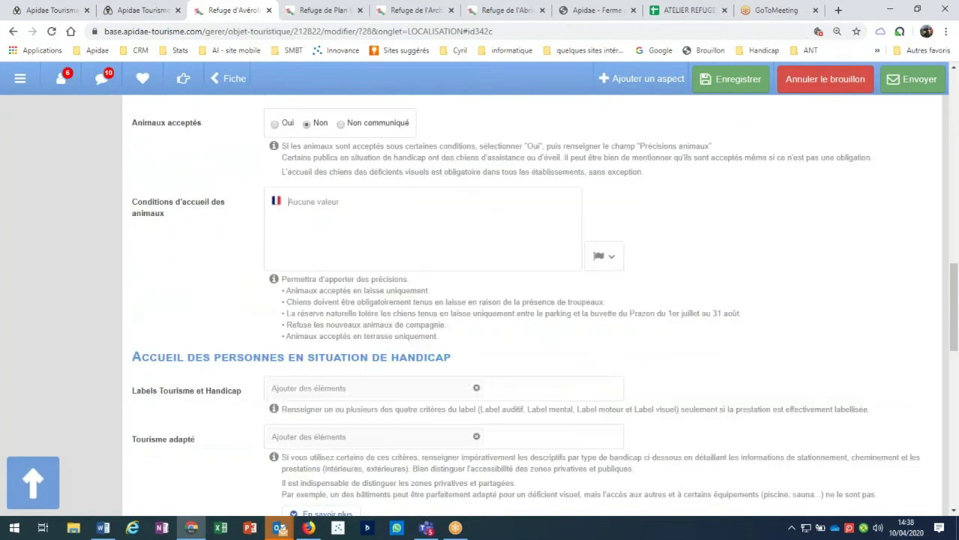
{"action": "scroll", "coordinate": [33, 481], "scroll_direction": "down", "scroll_amount": 3}
{"action": "left_click", "coordinate": [306, 148]}
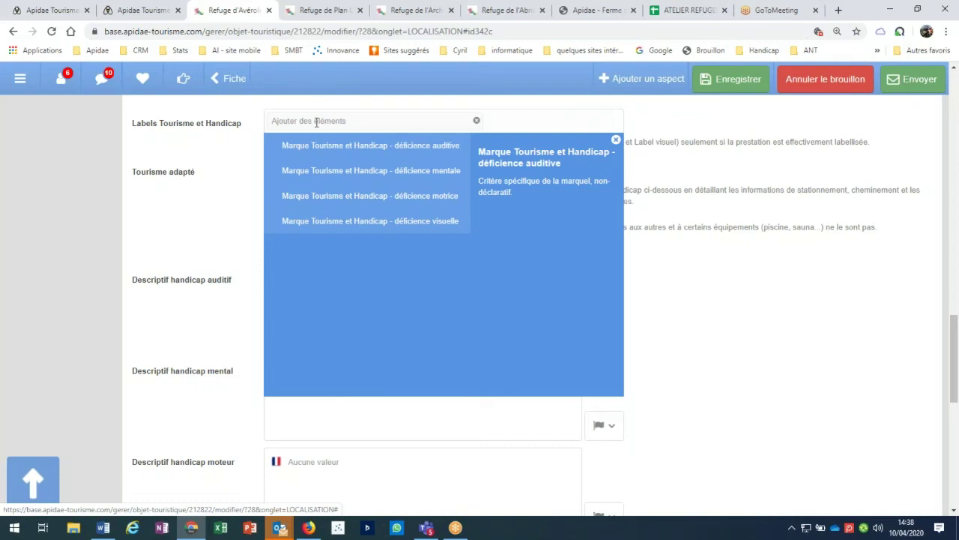
{"action": "left_click", "coordinate": [217, 168]}
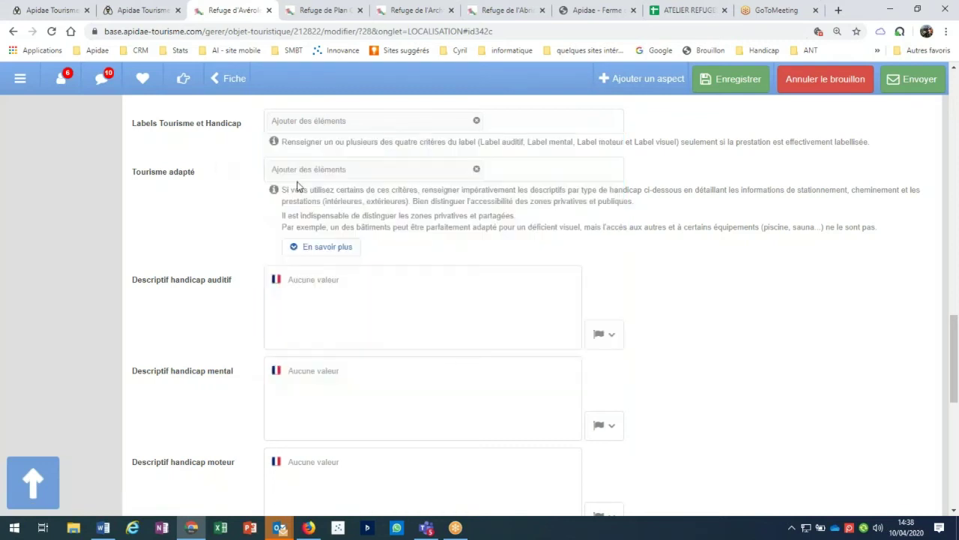
- Show the Tourisme adapté criteria, view the reduced-mobility group's entries, and close the list without selecting any
{"action": "left_click", "coordinate": [303, 169]}
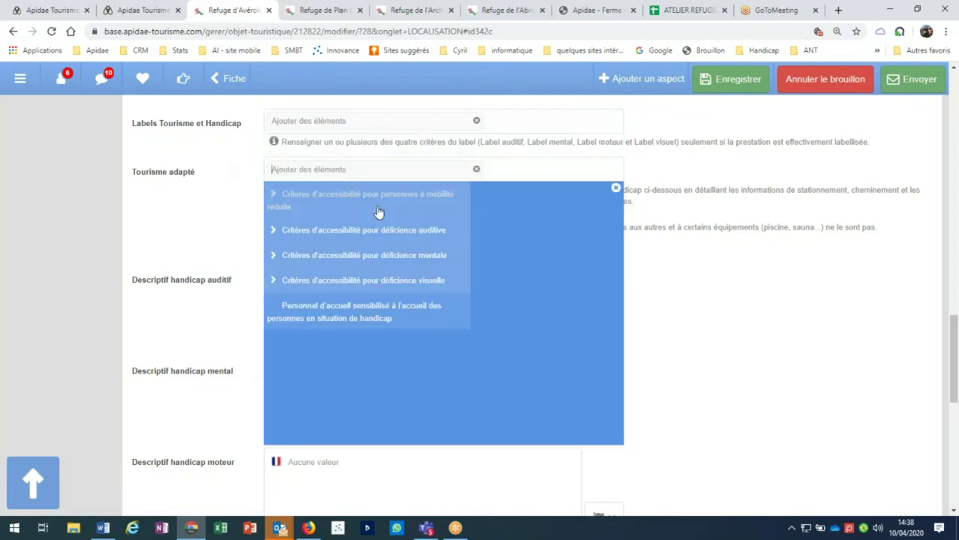
{"action": "scroll", "coordinate": [378, 212], "scroll_direction": "down", "scroll_amount": 1}
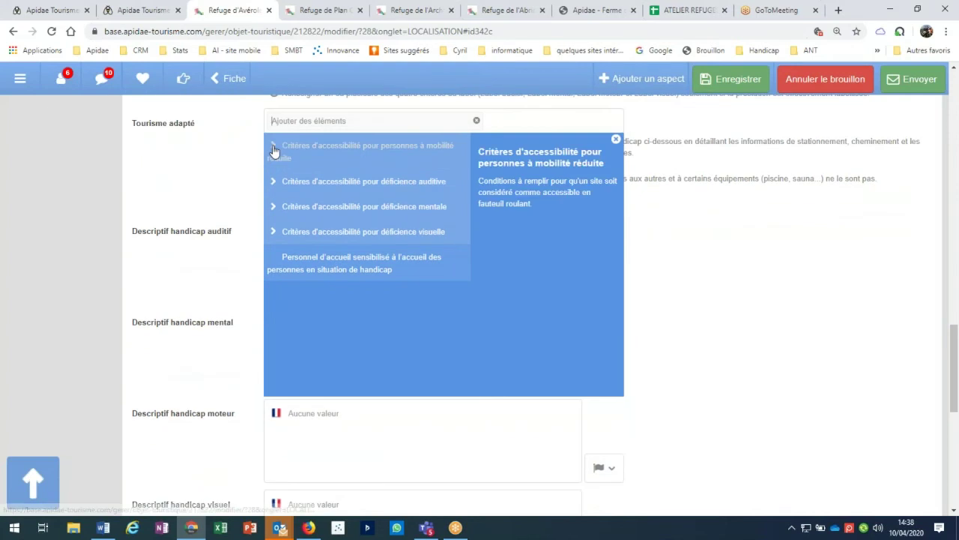
{"action": "left_click", "coordinate": [275, 163]}
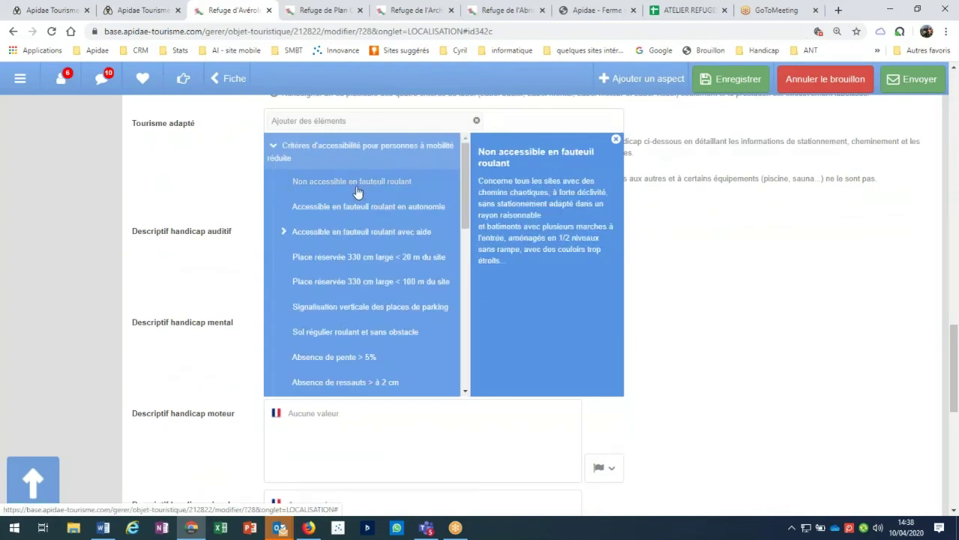
{"action": "left_click", "coordinate": [276, 152]}
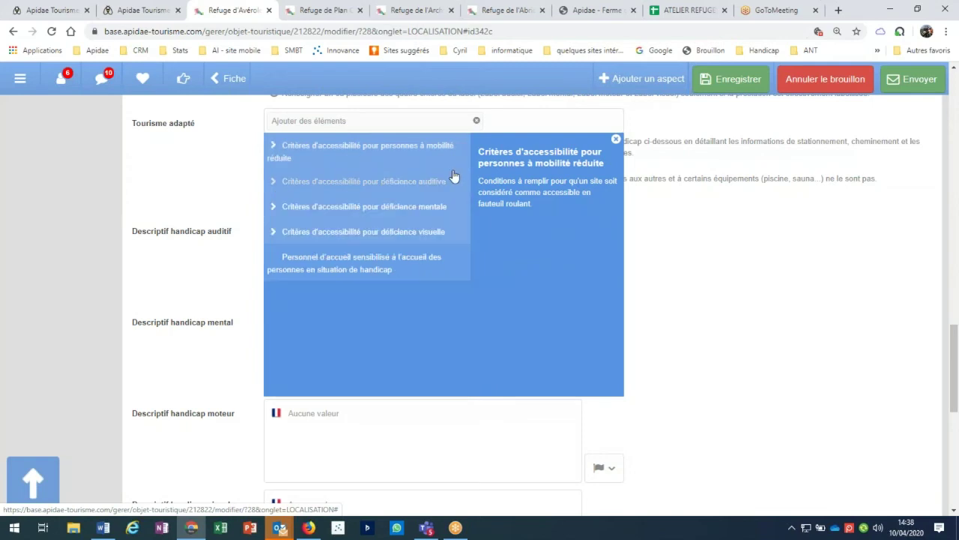
{"action": "left_click", "coordinate": [616, 140]}
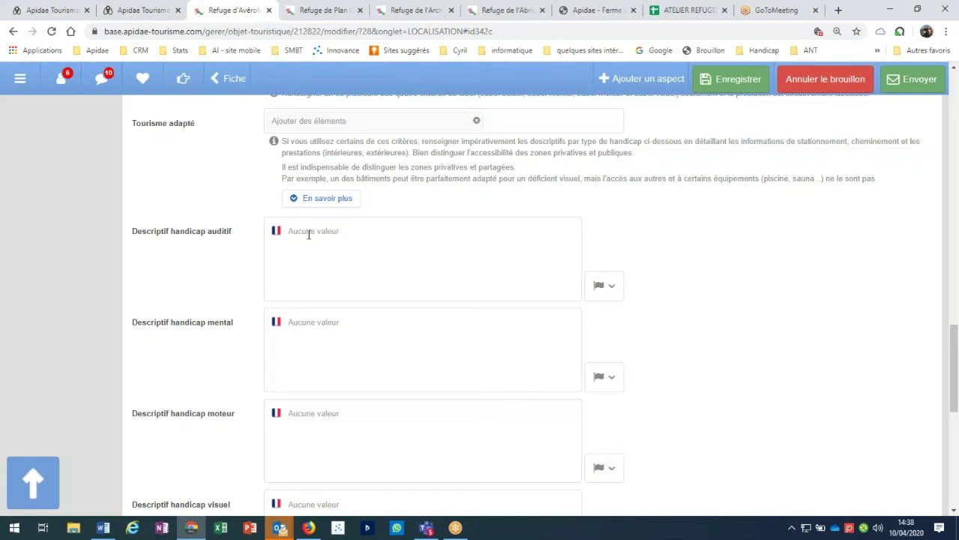
- Examine the full list of reduced-mobility accessibility criteria under Tourisme adapté again and close it without choosing one
{"action": "scroll", "coordinate": [308, 235], "scroll_direction": "down", "scroll_amount": 1}
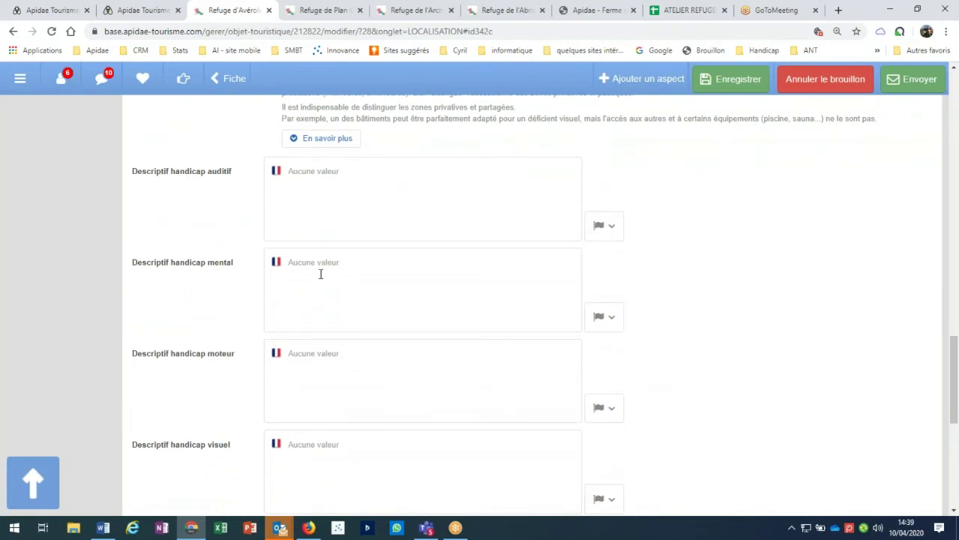
{"action": "scroll", "coordinate": [320, 274], "scroll_direction": "up", "scroll_amount": 1}
{"action": "scroll", "coordinate": [304, 240], "scroll_direction": "up", "scroll_amount": 2}
{"action": "left_click", "coordinate": [303, 240]}
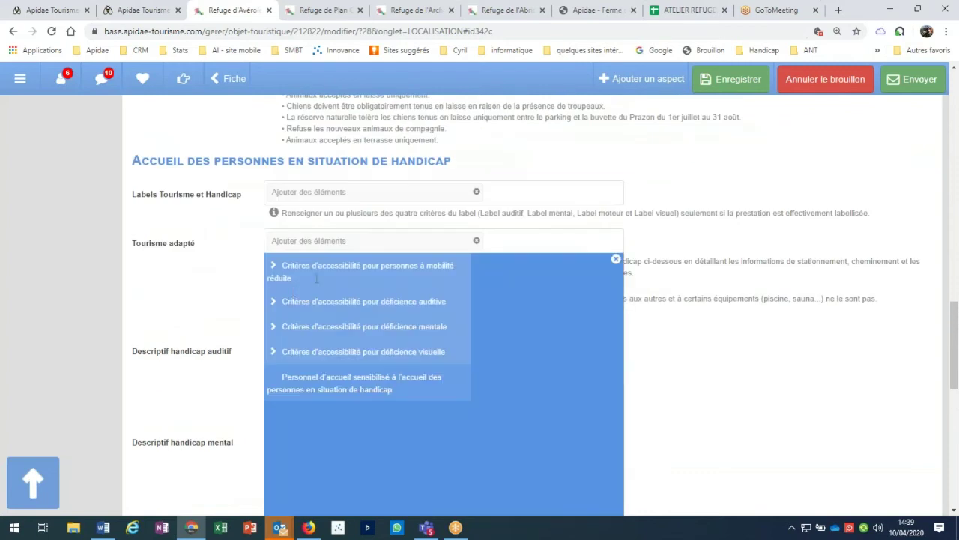
{"action": "scroll", "coordinate": [272, 280], "scroll_direction": "down", "scroll_amount": 2}
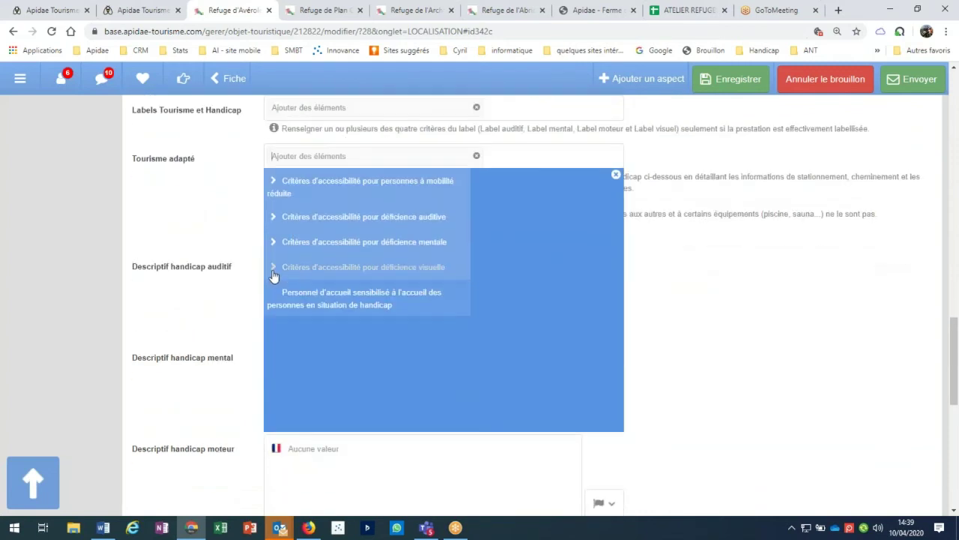
{"action": "left_click", "coordinate": [274, 152]}
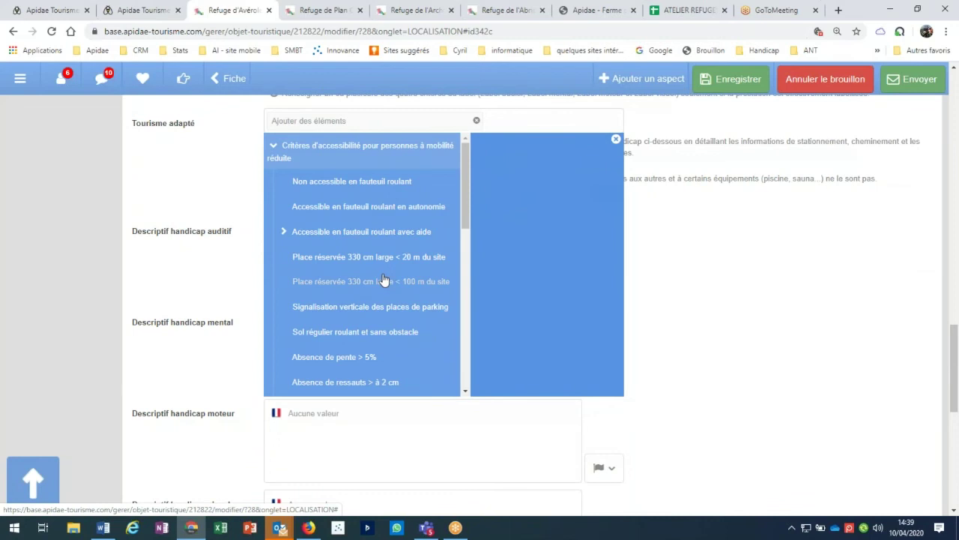
{"action": "scroll", "coordinate": [383, 279], "scroll_direction": "down", "scroll_amount": 5}
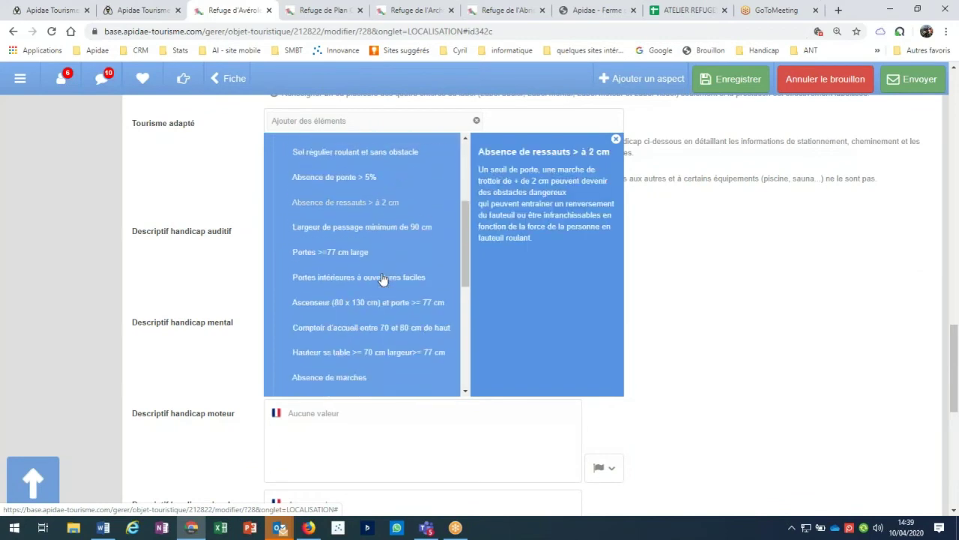
{"action": "scroll", "coordinate": [382, 279], "scroll_direction": "down", "scroll_amount": 2}
{"action": "scroll", "coordinate": [431, 195], "scroll_direction": "up", "scroll_amount": 2}
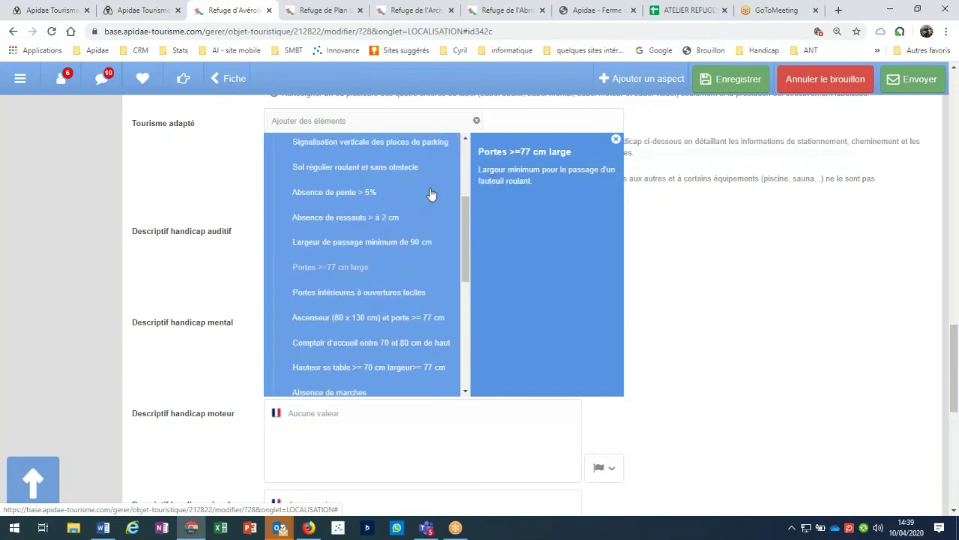
{"action": "scroll", "coordinate": [431, 195], "scroll_direction": "up", "scroll_amount": 5}
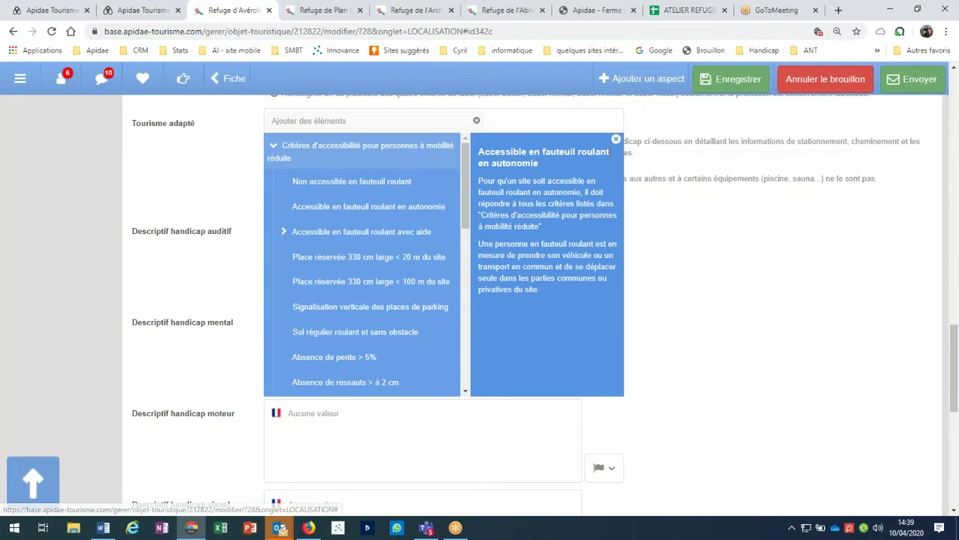
{"action": "left_click", "coordinate": [431, 138]}
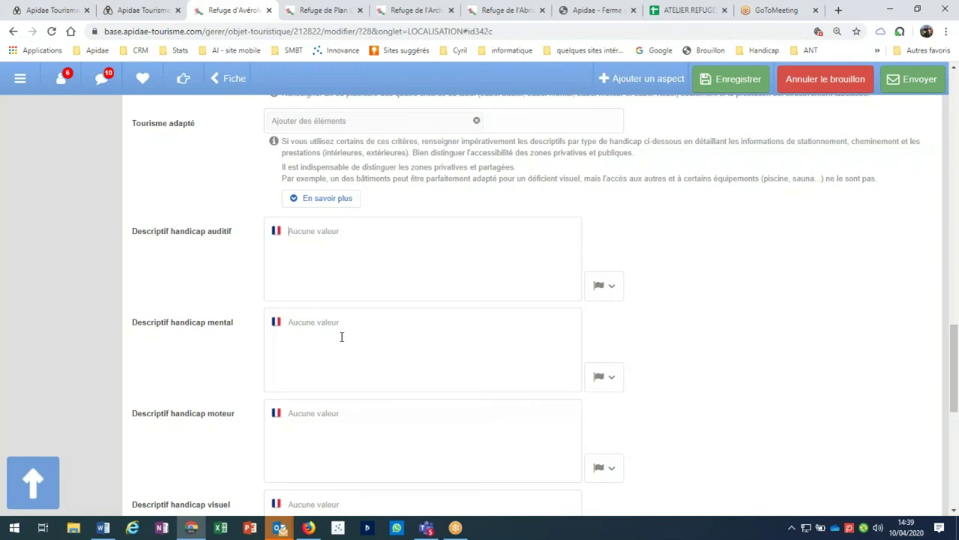
- Review the hearing, mental, motor and visual disability description fields and the wheelchair visitor capacity field
{"action": "scroll", "coordinate": [344, 323], "scroll_direction": "down", "scroll_amount": 2}
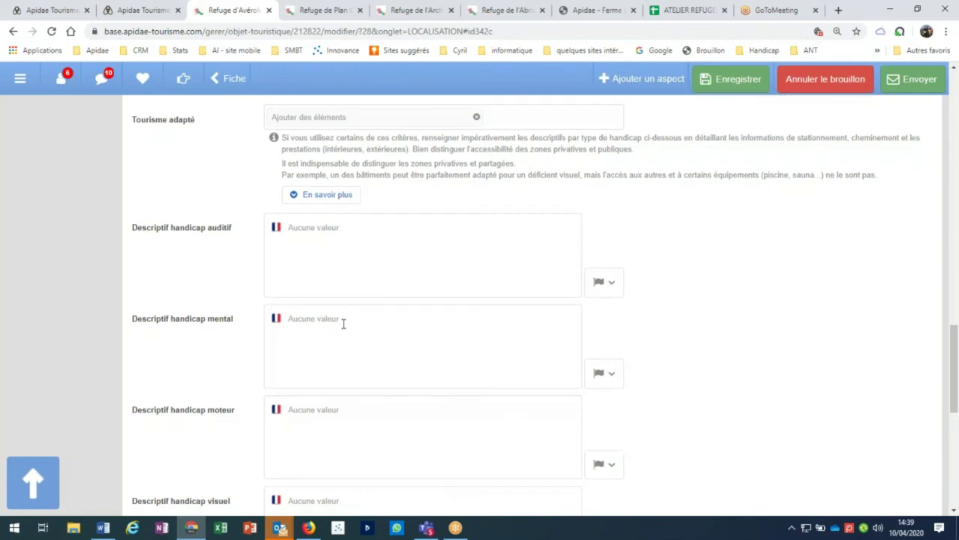
{"action": "left_click", "coordinate": [326, 217]}
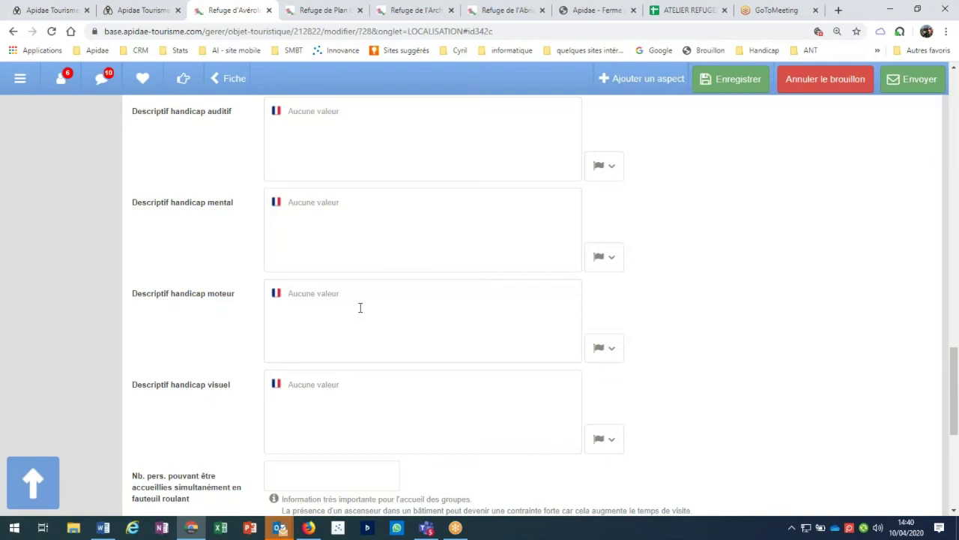
{"action": "scroll", "coordinate": [360, 307], "scroll_direction": "down", "scroll_amount": 1}
{"action": "scroll", "coordinate": [360, 307], "scroll_direction": "down", "scroll_amount": 2}
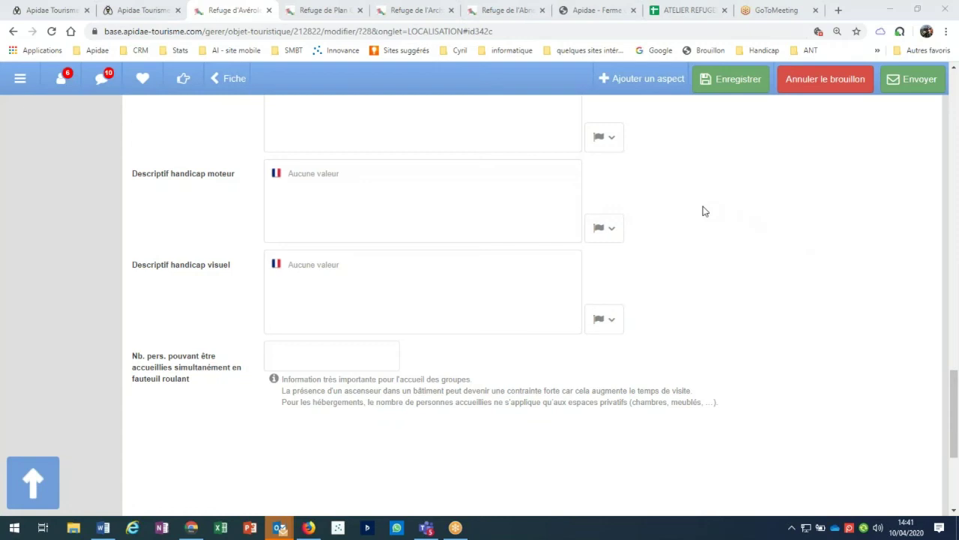
- Look back over the Prestations fields and open the Présentation section of the Refuge d'Avérole record
{"action": "scroll", "coordinate": [729, 288], "scroll_direction": "up", "scroll_amount": 2}
{"action": "scroll", "coordinate": [731, 289], "scroll_direction": "up", "scroll_amount": 4}
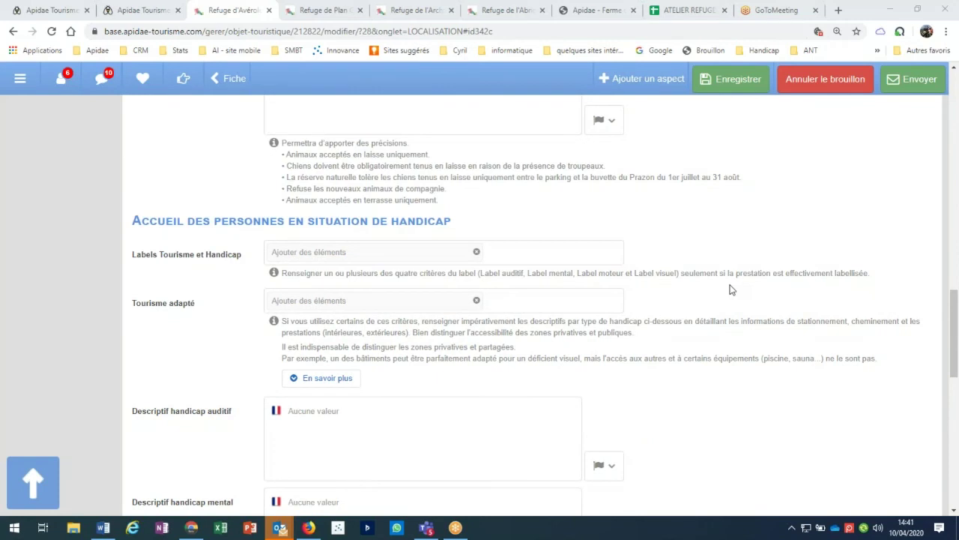
{"action": "scroll", "coordinate": [730, 289], "scroll_direction": "up", "scroll_amount": 5}
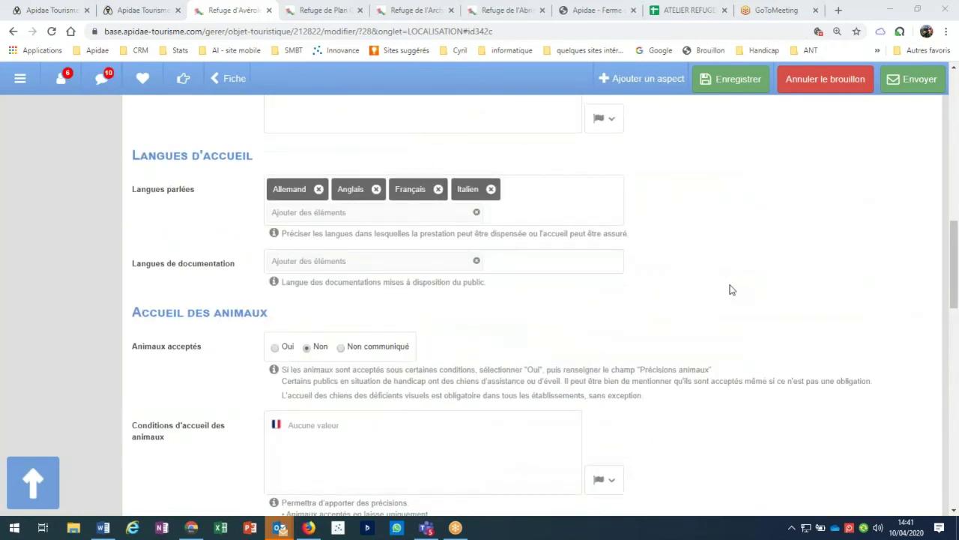
{"action": "scroll", "coordinate": [732, 289], "scroll_direction": "up", "scroll_amount": 5}
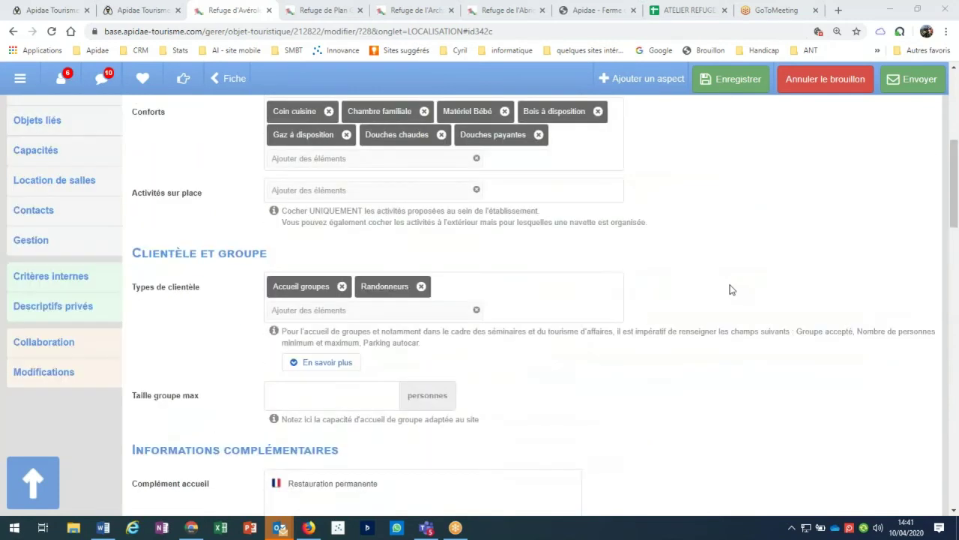
{"action": "scroll", "coordinate": [732, 289], "scroll_direction": "up", "scroll_amount": 2}
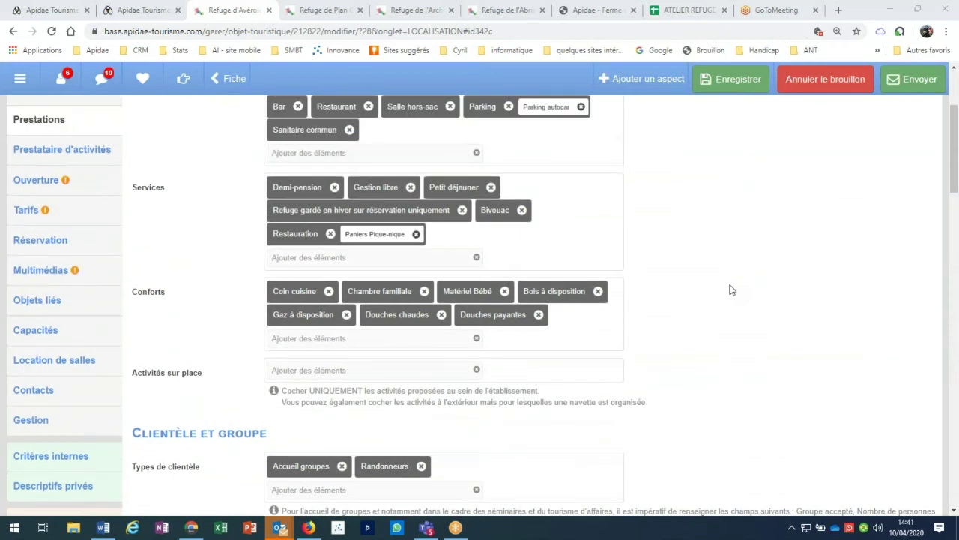
{"action": "scroll", "coordinate": [731, 290], "scroll_direction": "up", "scroll_amount": 1}
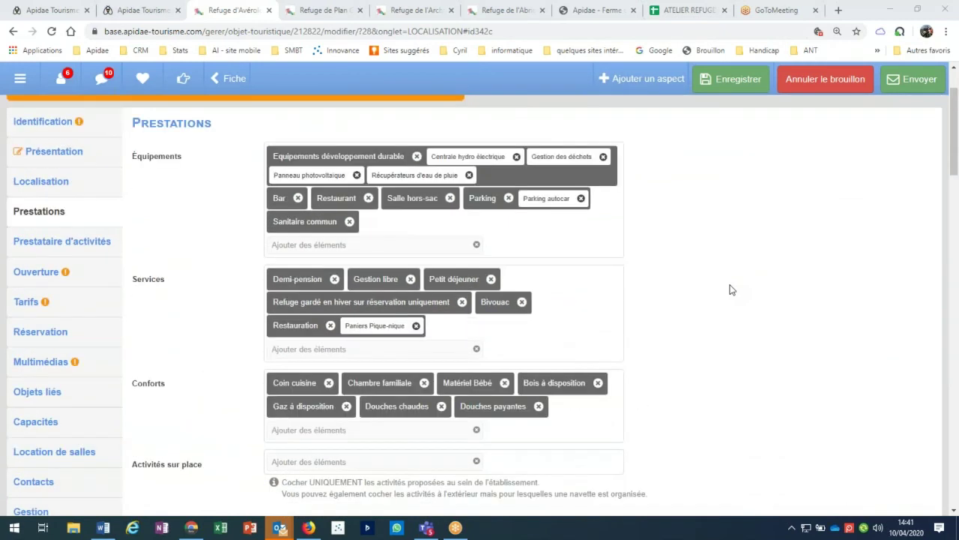
{"action": "scroll", "coordinate": [732, 289], "scroll_direction": "up", "scroll_amount": 1}
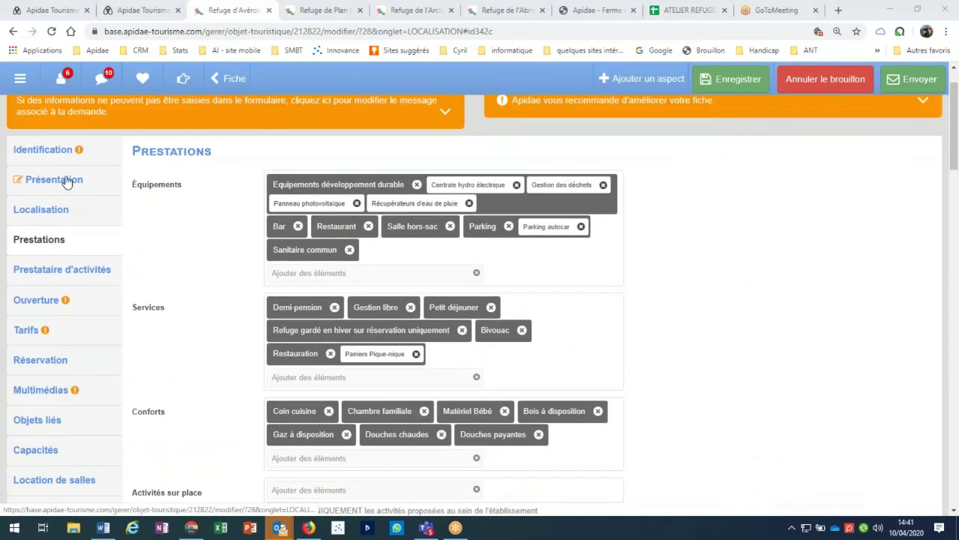
{"action": "left_click", "coordinate": [66, 182]}
{"action": "left_click", "coordinate": [66, 182]}
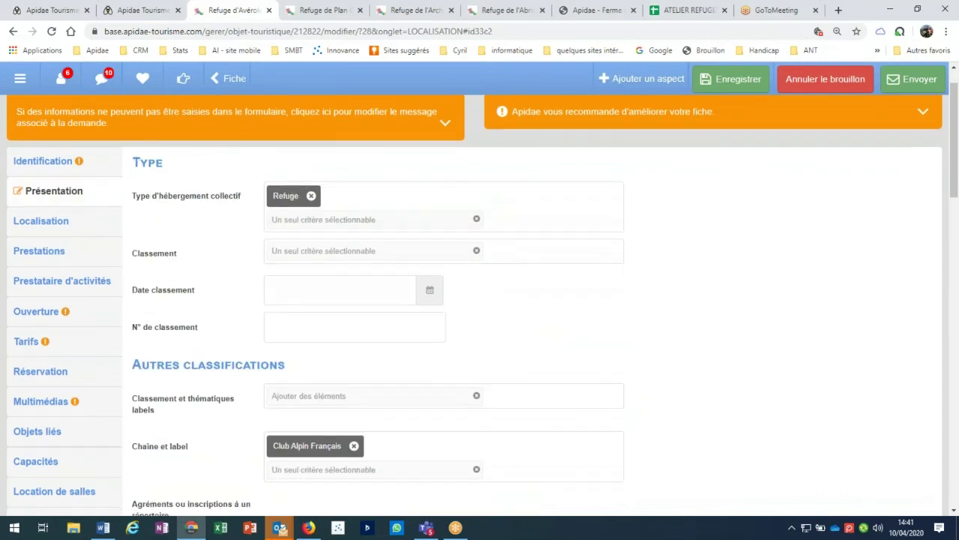
- Add a blank row under Agréments ou inscriptions à un répertoire and show its available agrément types
{"action": "scroll", "coordinate": [587, 300], "scroll_direction": "down", "scroll_amount": 3}
{"action": "left_click", "coordinate": [610, 287]}
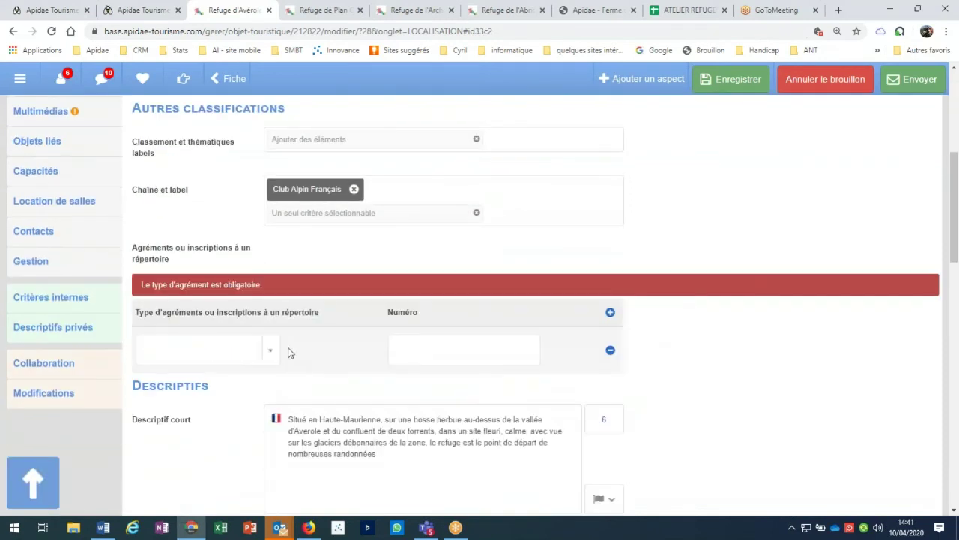
{"action": "left_click", "coordinate": [268, 352]}
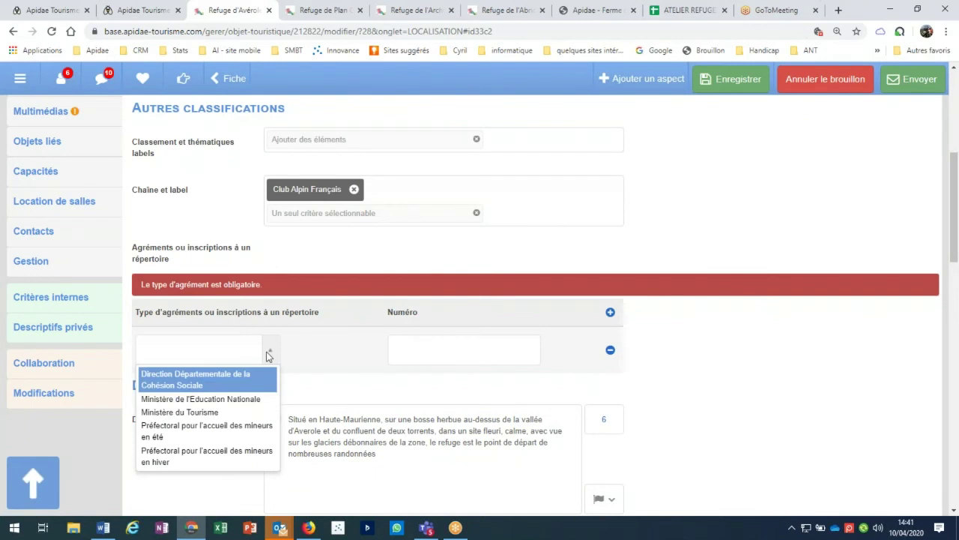
- Review the Type and Autres classifications fields, and reopen the choices for the blank row's agrément type
{"action": "scroll", "coordinate": [231, 217], "scroll_direction": "up", "scroll_amount": 1}
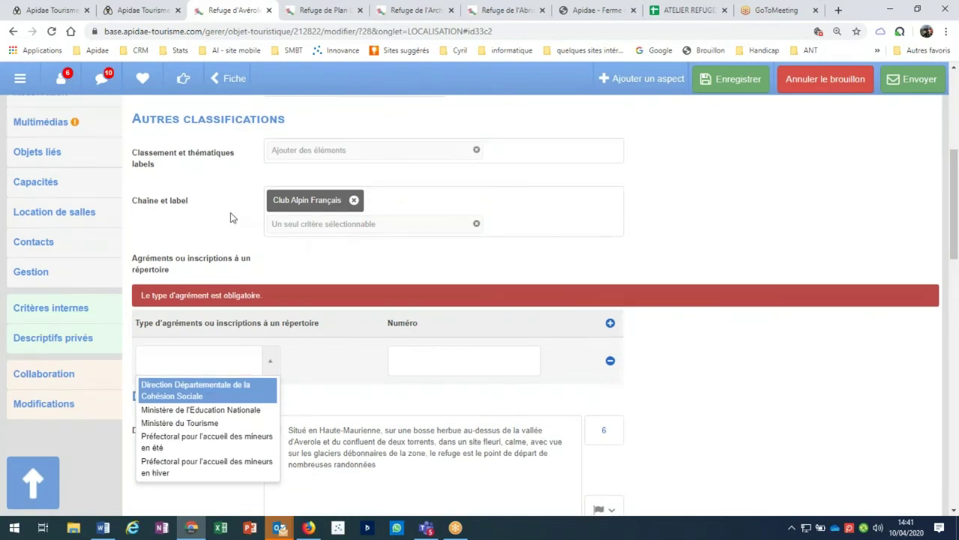
{"action": "scroll", "coordinate": [231, 217], "scroll_direction": "up", "scroll_amount": 3}
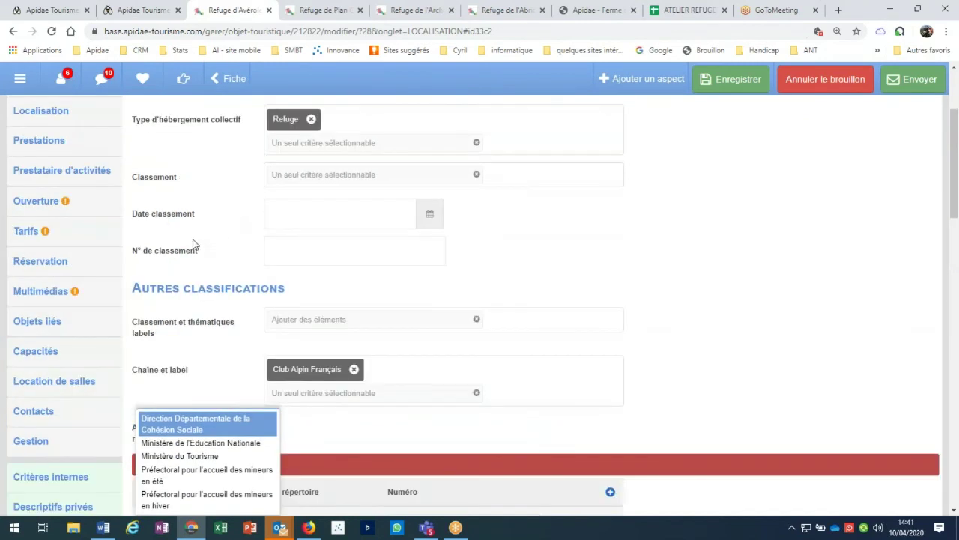
{"action": "scroll", "coordinate": [194, 243], "scroll_direction": "up", "scroll_amount": 3}
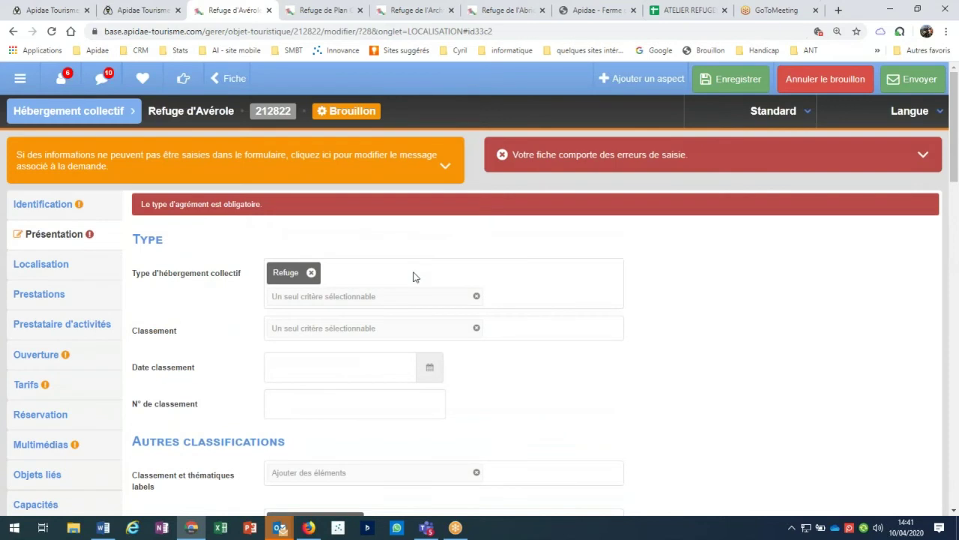
{"action": "scroll", "coordinate": [415, 277], "scroll_direction": "down", "scroll_amount": 5}
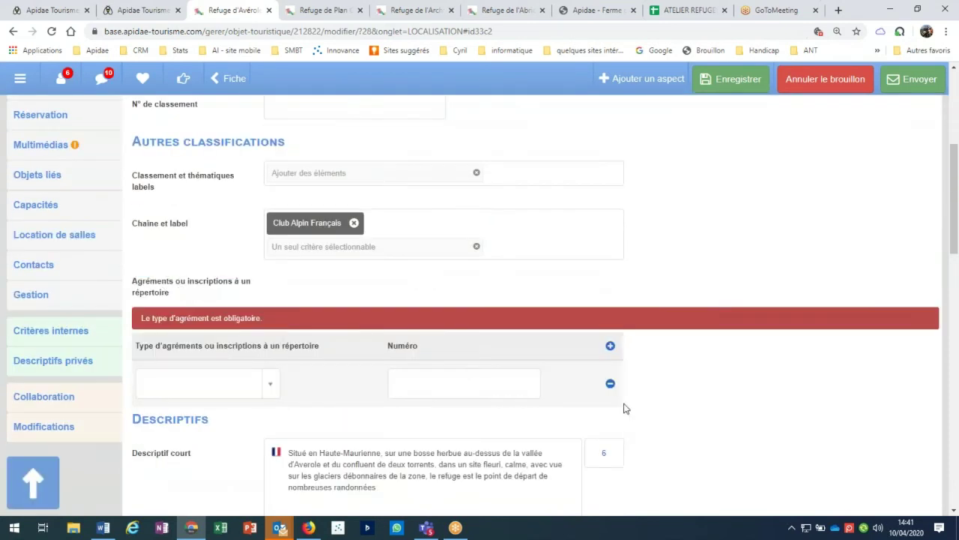
{"action": "left_click", "coordinate": [271, 385]}
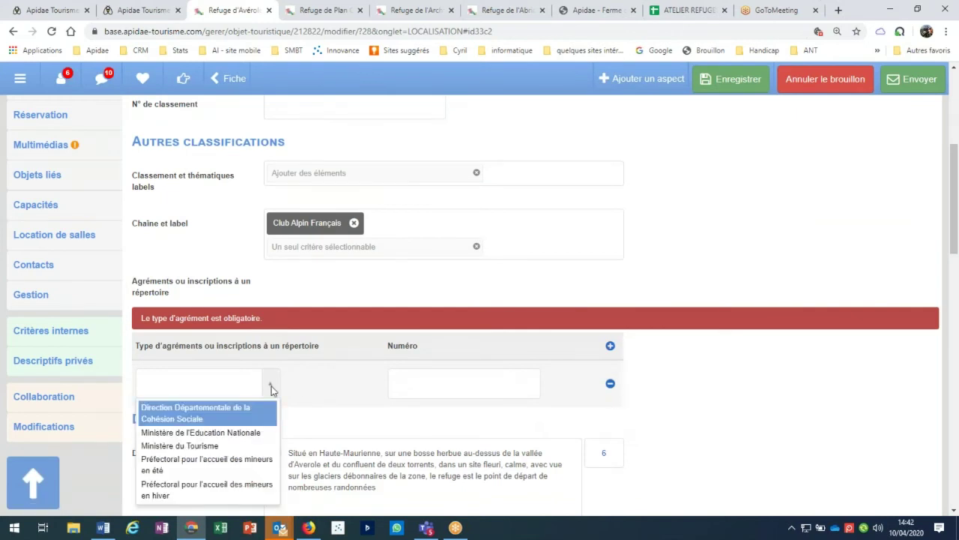
{"action": "scroll", "coordinate": [271, 386], "scroll_direction": "down", "scroll_amount": 1}
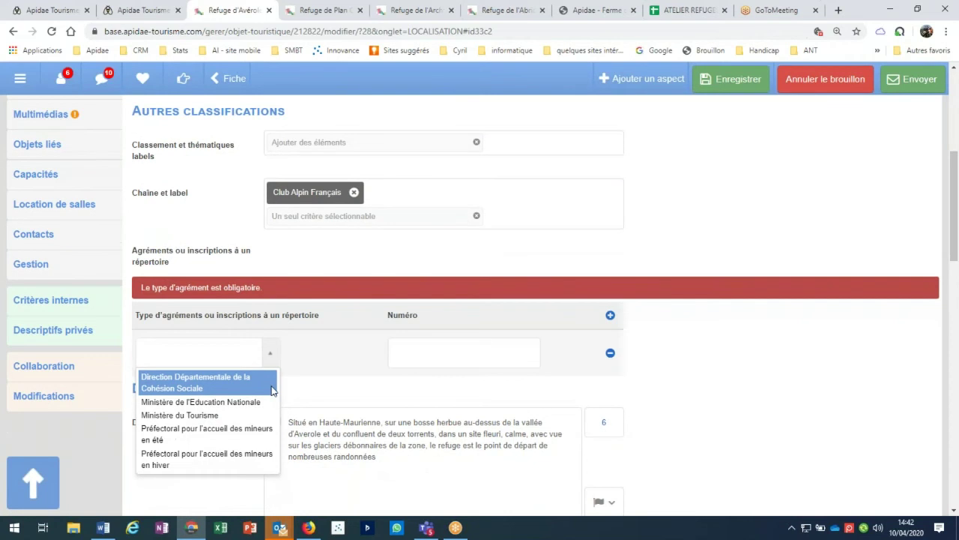
- Choose Préfectoral pour l'accueil des mineurs en été as the row's agrément type, and change it to Direction Départementale de la Cohésion Sociale
{"action": "scroll", "coordinate": [272, 389], "scroll_direction": "down", "scroll_amount": 1}
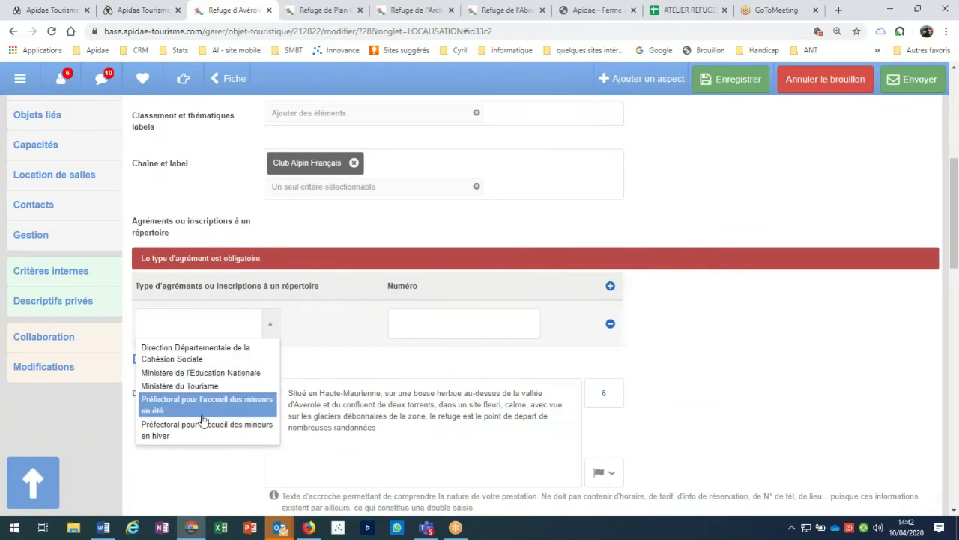
{"action": "left_click", "coordinate": [201, 407]}
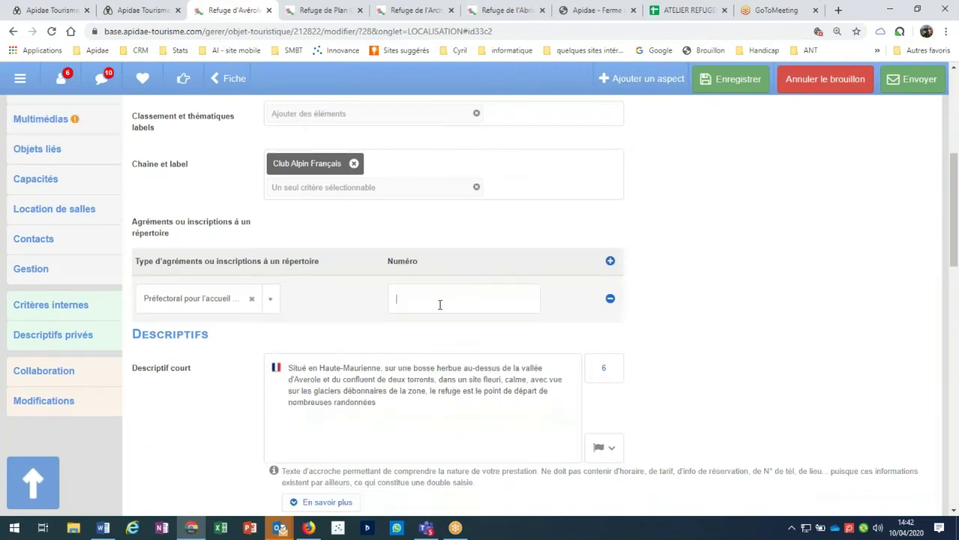
{"action": "left_click", "coordinate": [495, 294]}
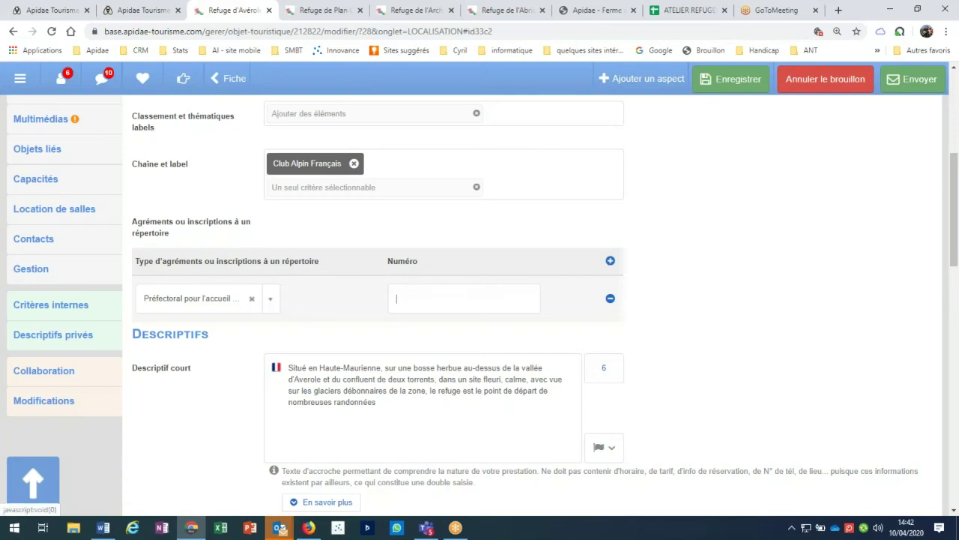
{"action": "left_click", "coordinate": [270, 299]}
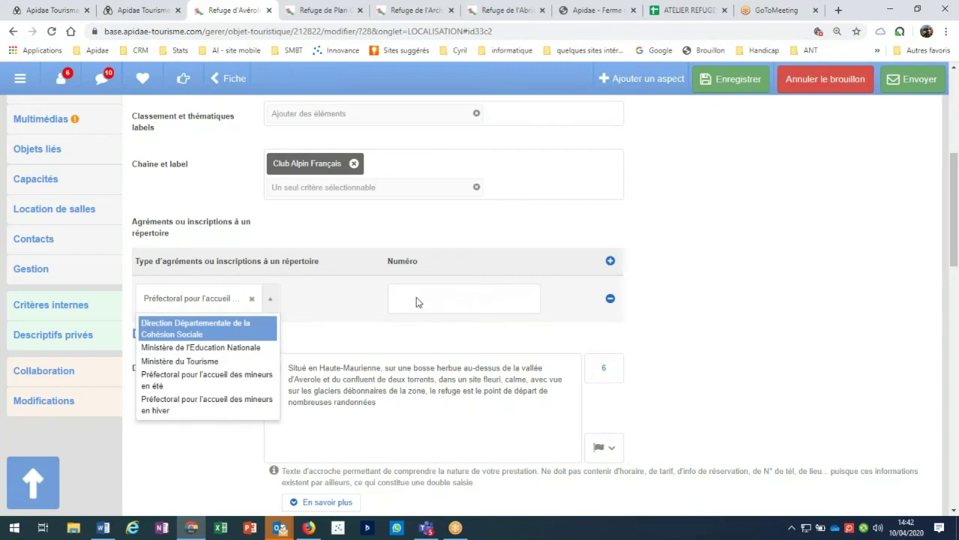
{"action": "left_click", "coordinate": [201, 330]}
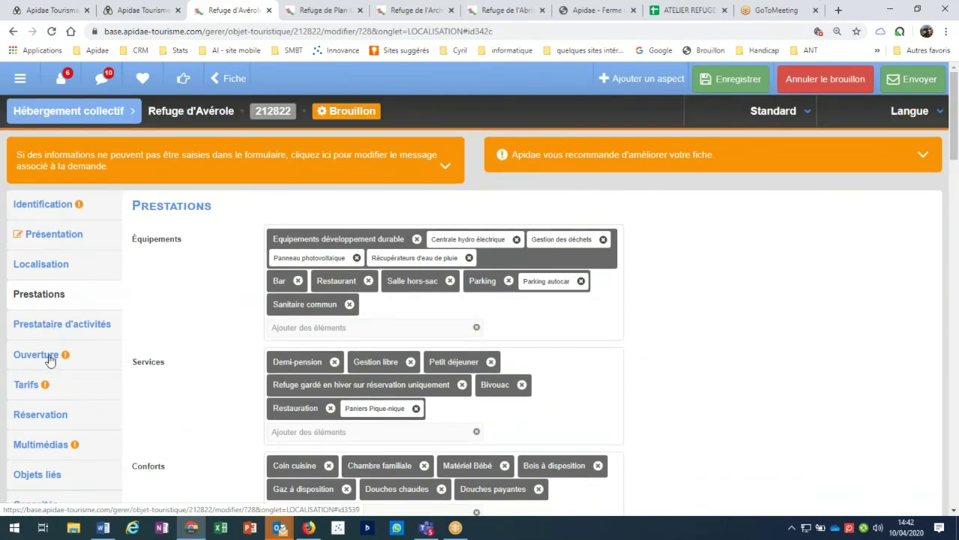
- Open the Ouverture section and review the opening periods, down to the Périodes en clair and seasonality fields
{"action": "left_click", "coordinate": [50, 359]}
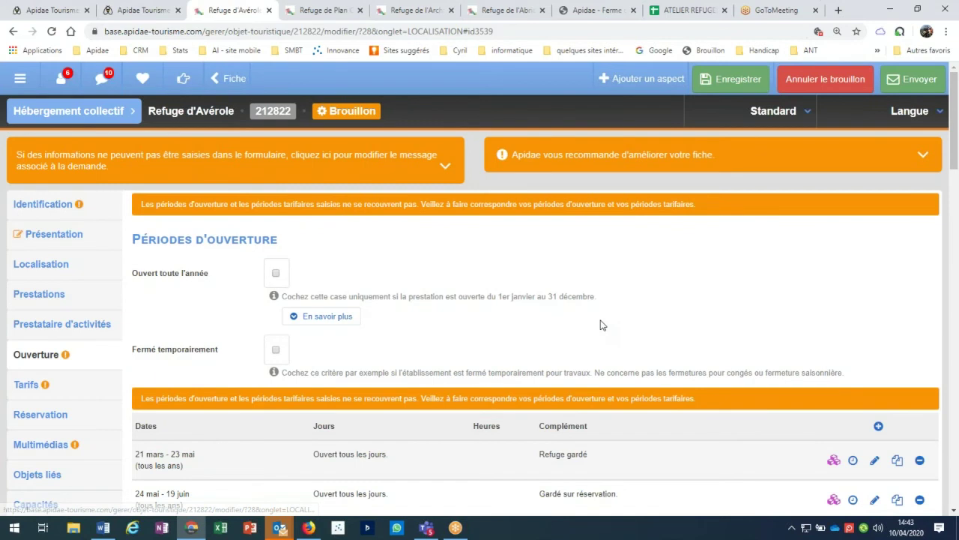
{"action": "scroll", "coordinate": [605, 321], "scroll_direction": "down", "scroll_amount": 2}
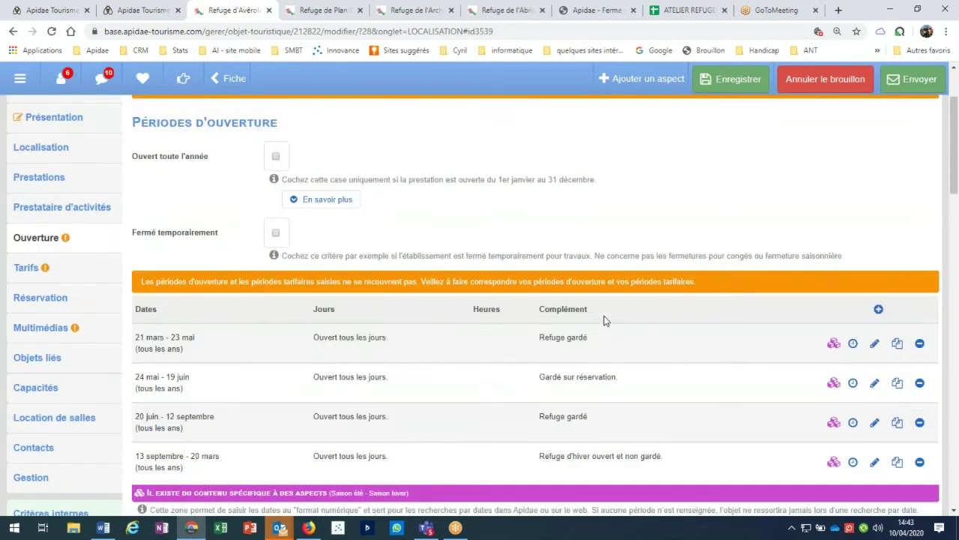
{"action": "scroll", "coordinate": [605, 320], "scroll_direction": "down", "scroll_amount": 1}
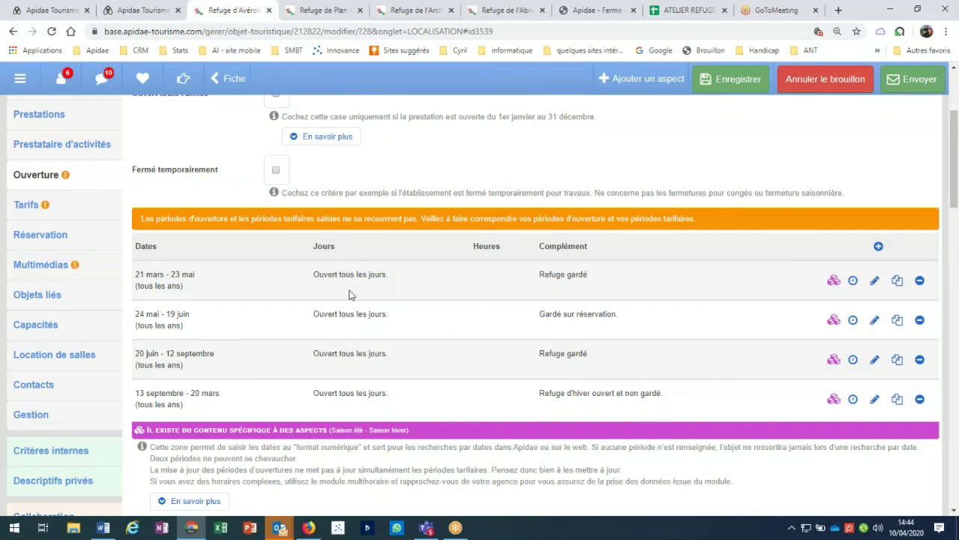
{"action": "scroll", "coordinate": [350, 294], "scroll_direction": "down", "scroll_amount": 1}
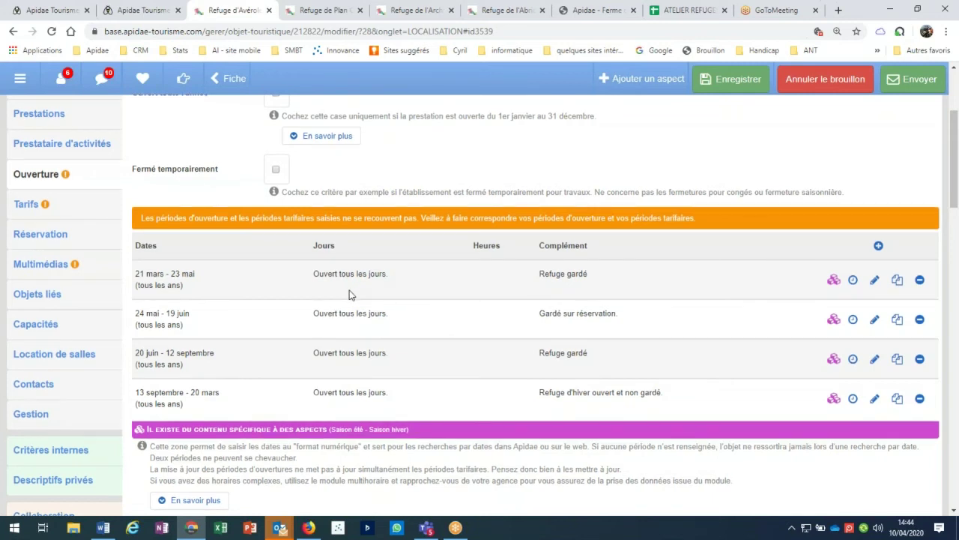
{"action": "scroll", "coordinate": [349, 295], "scroll_direction": "down", "scroll_amount": 3}
{"action": "scroll", "coordinate": [349, 294], "scroll_direction": "down", "scroll_amount": 8}
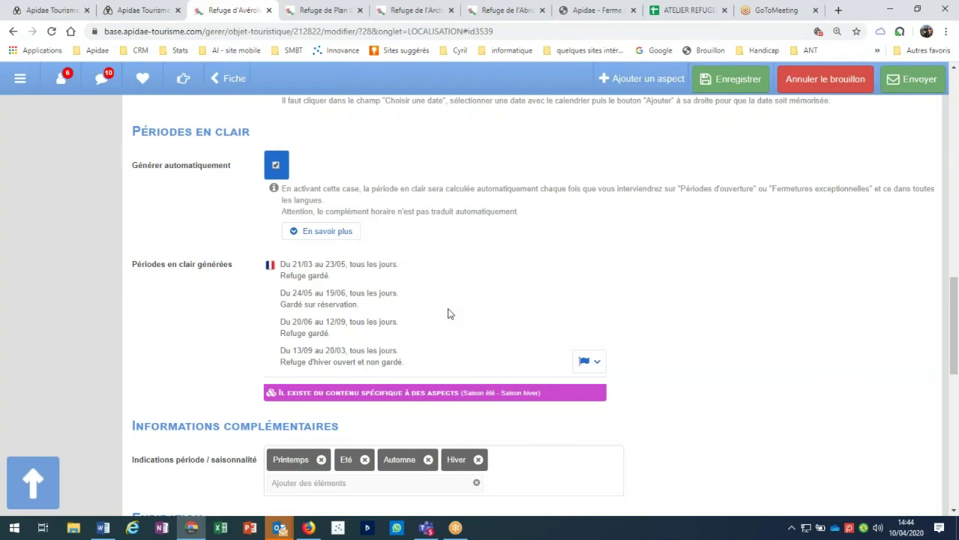
- Look back over the exceptional closures and highlight the Gardé sur réservation complement in the opening periods table
{"action": "scroll", "coordinate": [448, 313], "scroll_direction": "up", "scroll_amount": 1}
{"action": "scroll", "coordinate": [449, 314], "scroll_direction": "up", "scroll_amount": 4}
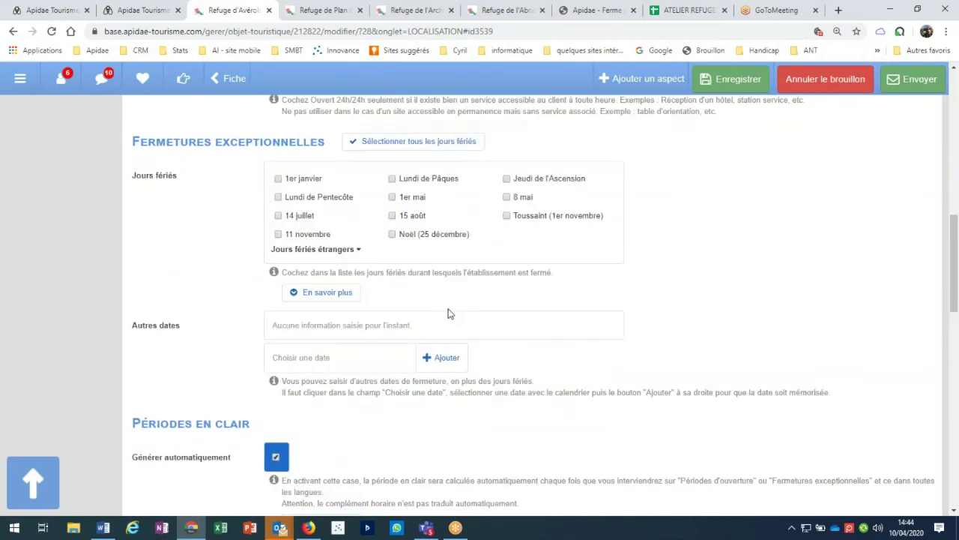
{"action": "scroll", "coordinate": [448, 313], "scroll_direction": "up", "scroll_amount": 3}
{"action": "scroll", "coordinate": [448, 313], "scroll_direction": "up", "scroll_amount": 4}
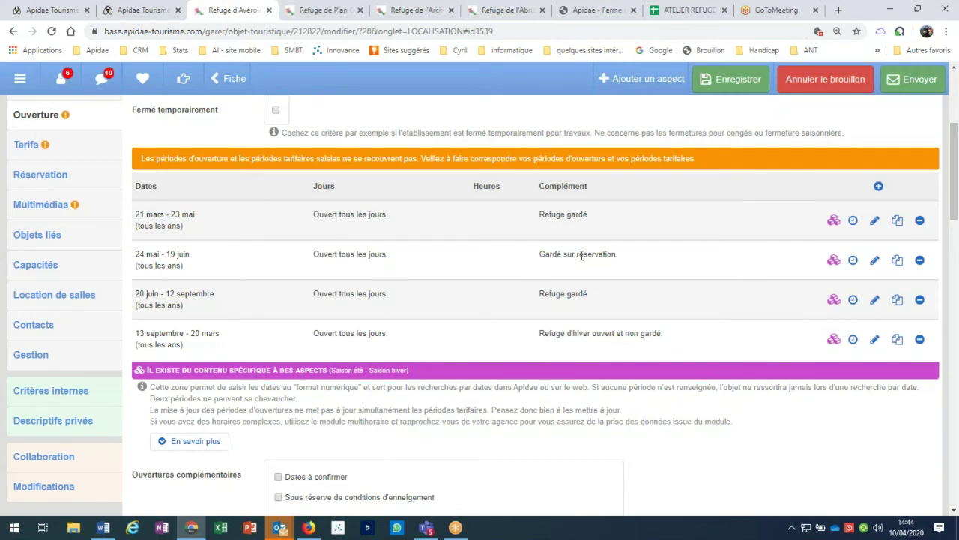
{"action": "left_click_drag", "start_coordinate": [539, 254], "coordinate": [617, 265]}
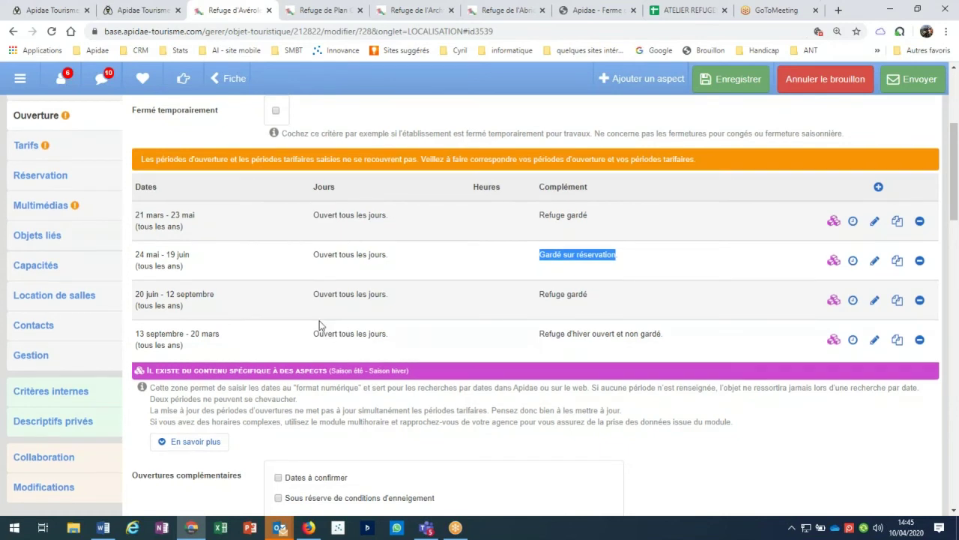
- Return to the Prestations section and examine the available choices for Types de clientèle
{"action": "scroll", "coordinate": [79, 242], "scroll_direction": "up", "scroll_amount": 10}
{"action": "left_click", "coordinate": [54, 234]}
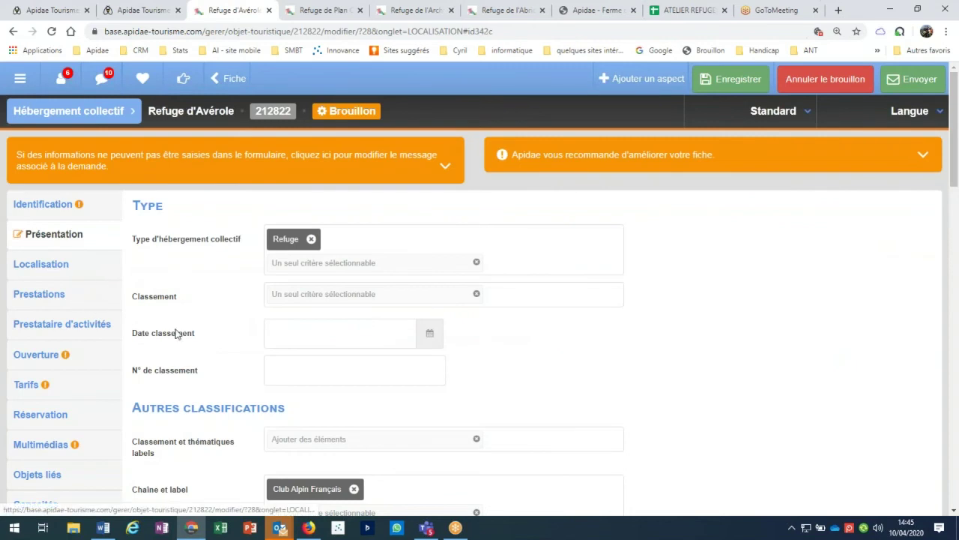
{"action": "scroll", "coordinate": [227, 339], "scroll_direction": "down", "scroll_amount": 3}
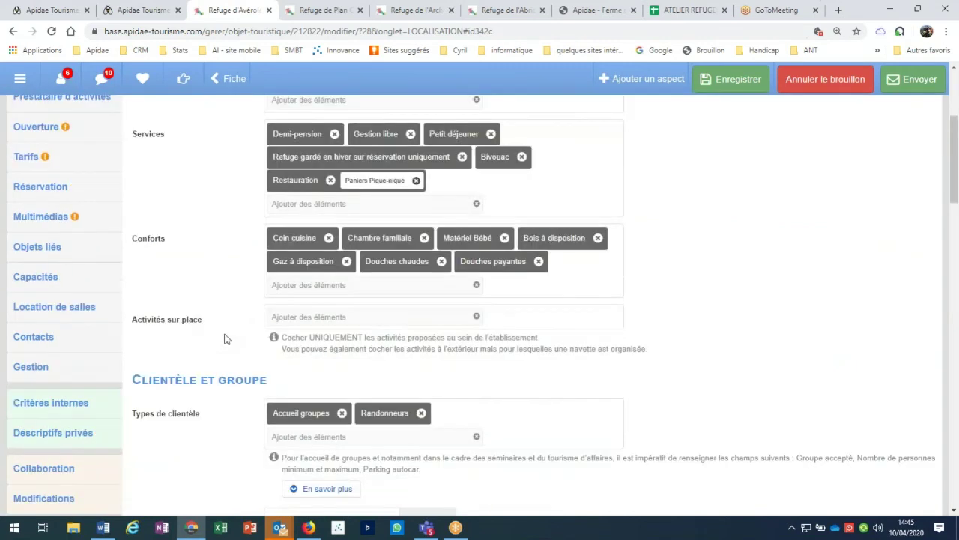
{"action": "scroll", "coordinate": [227, 338], "scroll_direction": "down", "scroll_amount": 2}
{"action": "left_click", "coordinate": [307, 304]}
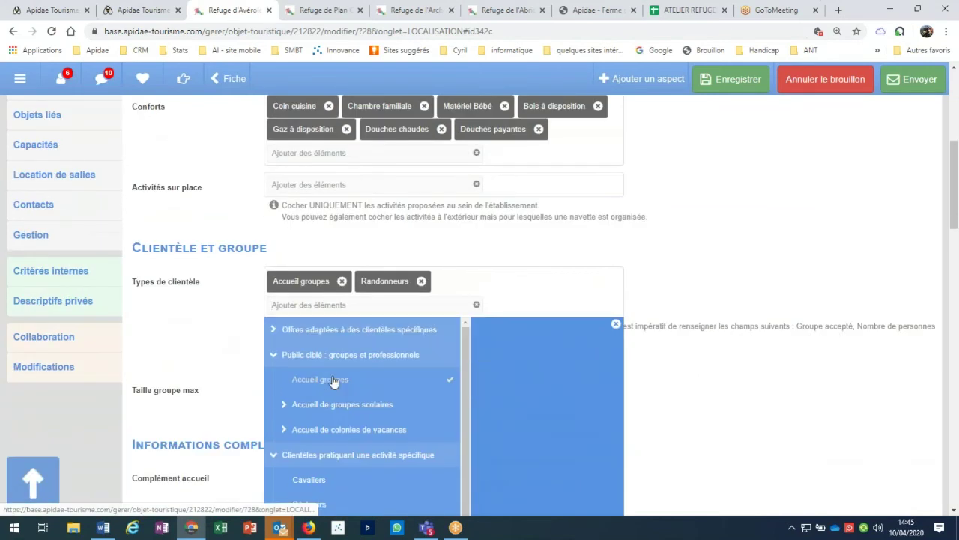
{"action": "scroll", "coordinate": [332, 382], "scroll_direction": "down", "scroll_amount": 1}
{"action": "scroll", "coordinate": [332, 381], "scroll_direction": "down", "scroll_amount": 1}
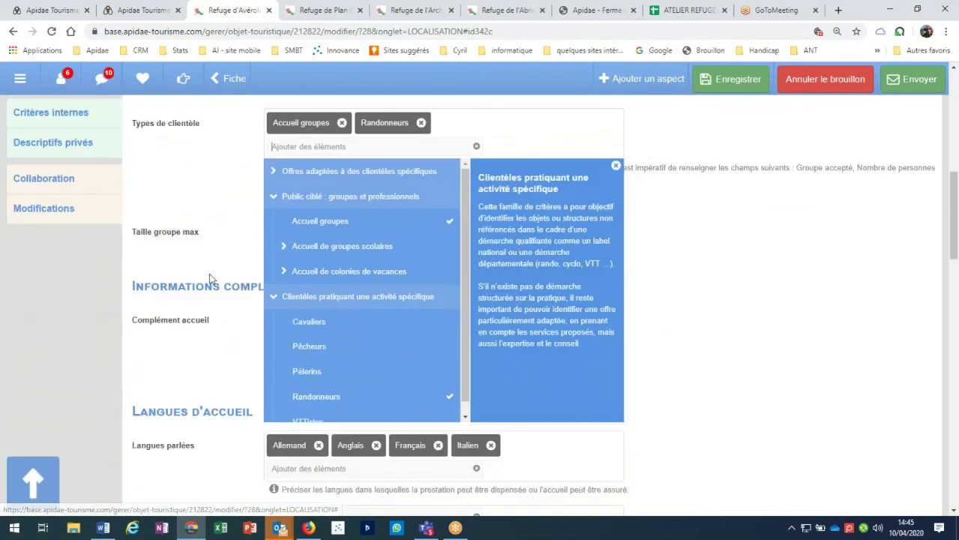
{"action": "scroll", "coordinate": [210, 279], "scroll_direction": "up", "scroll_amount": 3}
{"action": "scroll", "coordinate": [159, 260], "scroll_direction": "up", "scroll_amount": 3}
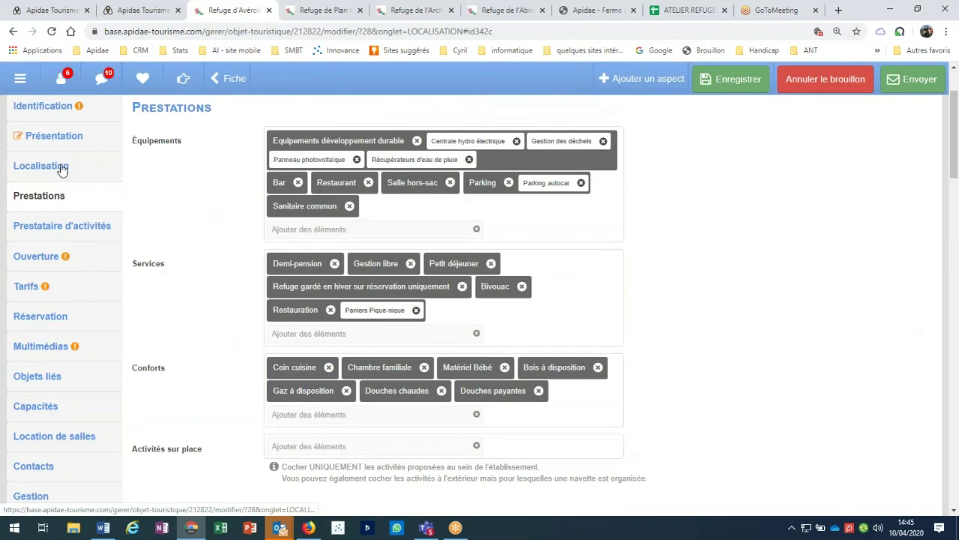
- Open the Localisation section and review the altitude, Accès and Moyens de locomotion fields
{"action": "left_click", "coordinate": [52, 167]}
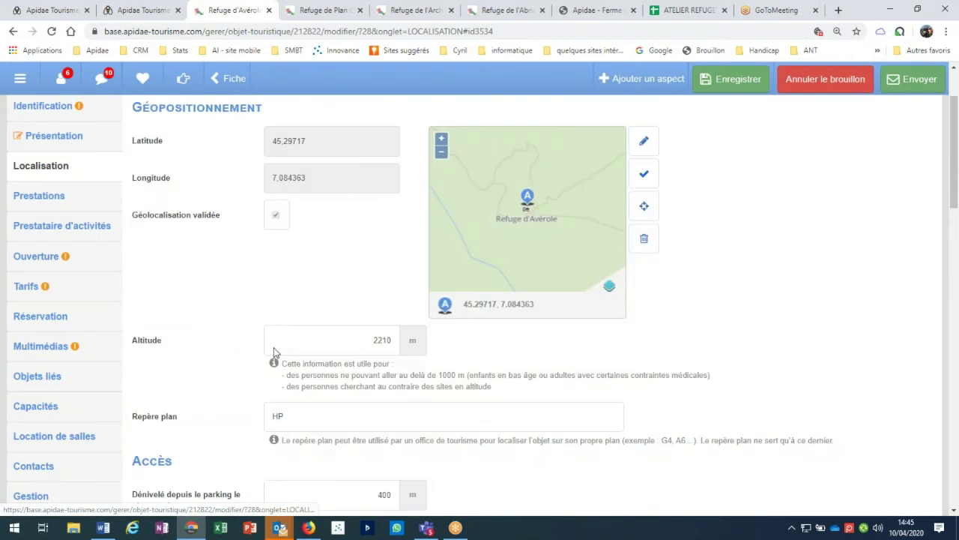
{"action": "scroll", "coordinate": [273, 347], "scroll_direction": "down", "scroll_amount": 3}
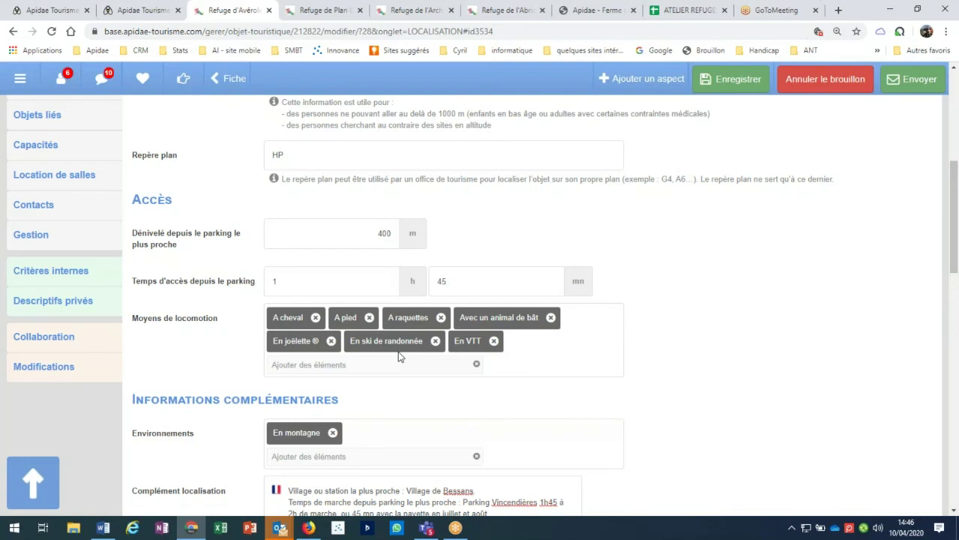
{"action": "scroll", "coordinate": [399, 356], "scroll_direction": "up", "scroll_amount": 4}
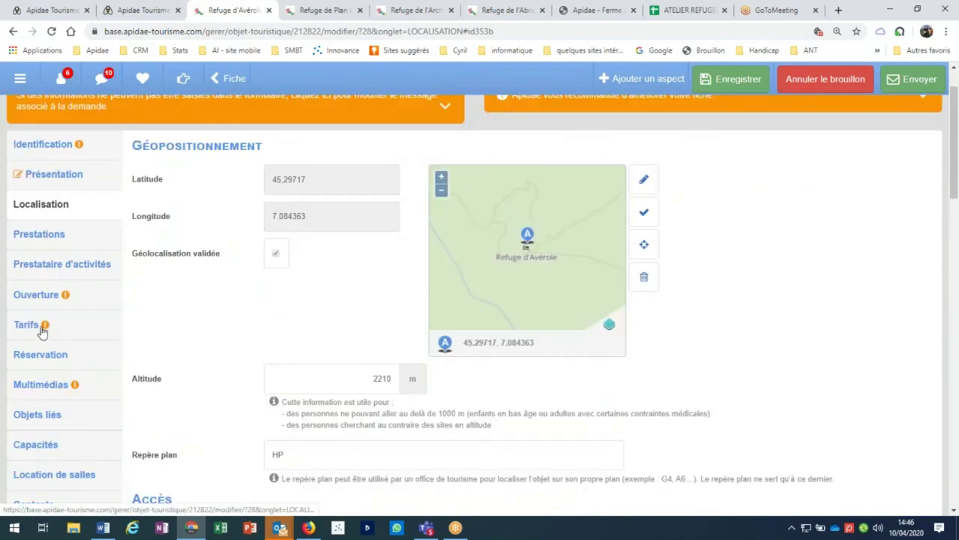
- Open the Tarifs section and review the pricing period and the overnight and meal rates
{"action": "left_click", "coordinate": [27, 324]}
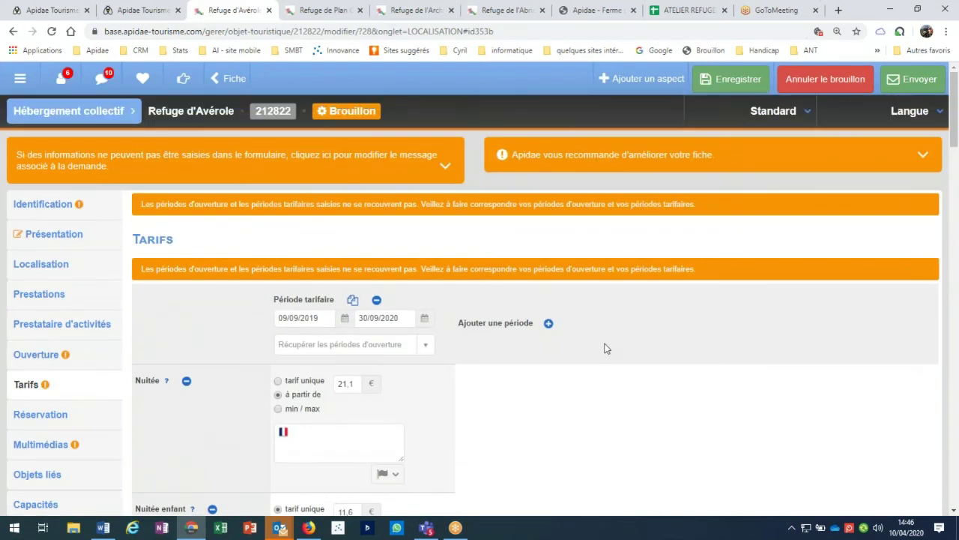
{"action": "scroll", "coordinate": [606, 348], "scroll_direction": "down", "scroll_amount": 3}
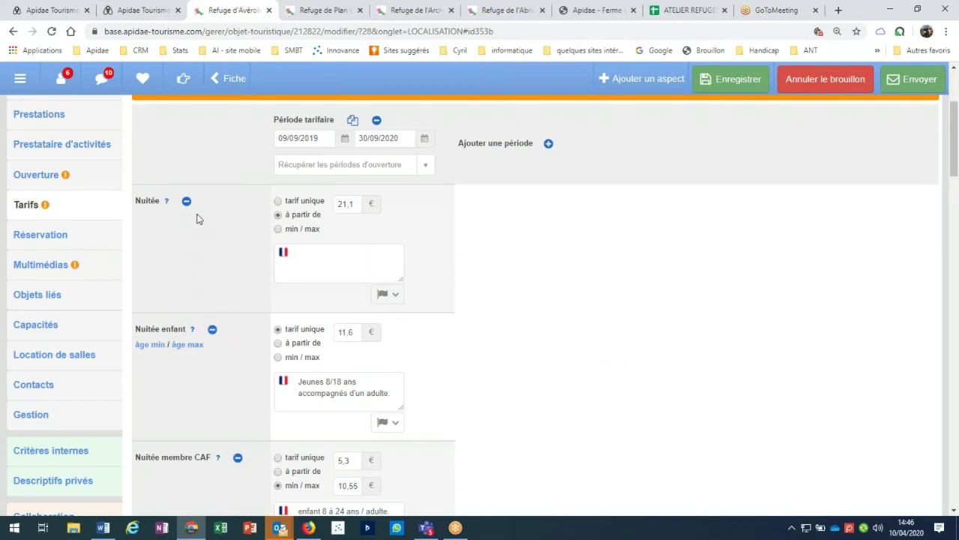
{"action": "scroll", "coordinate": [198, 220], "scroll_direction": "down", "scroll_amount": 3}
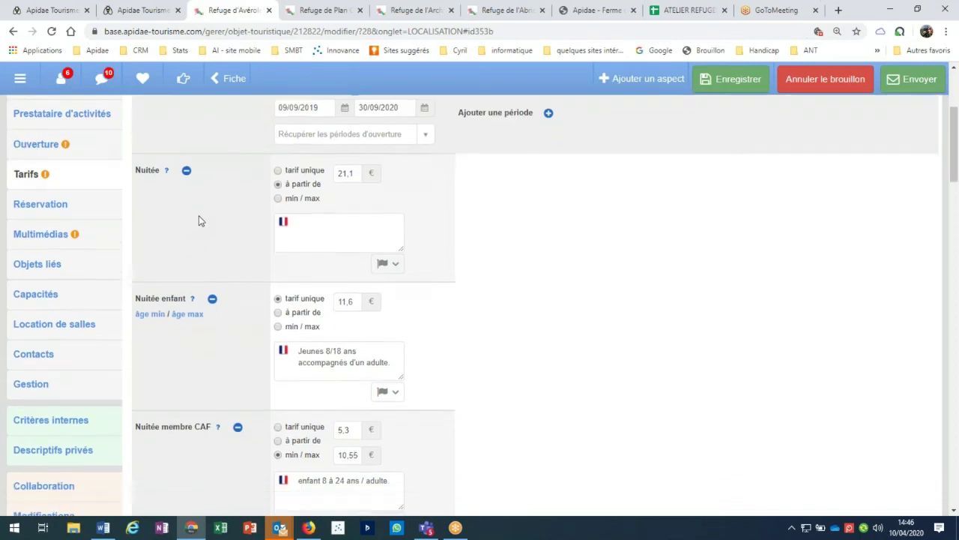
{"action": "scroll", "coordinate": [199, 217], "scroll_direction": "down", "scroll_amount": 7}
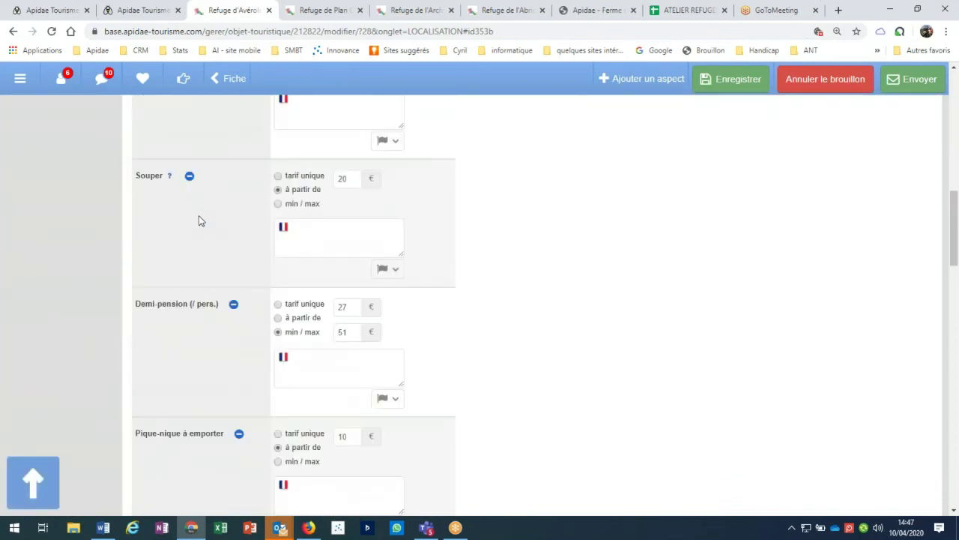
- Add the Douche rate type to the pricing table and go to its price field
{"action": "scroll", "coordinate": [198, 217], "scroll_direction": "down", "scroll_amount": 4}
{"action": "left_click", "coordinate": [227, 279]}
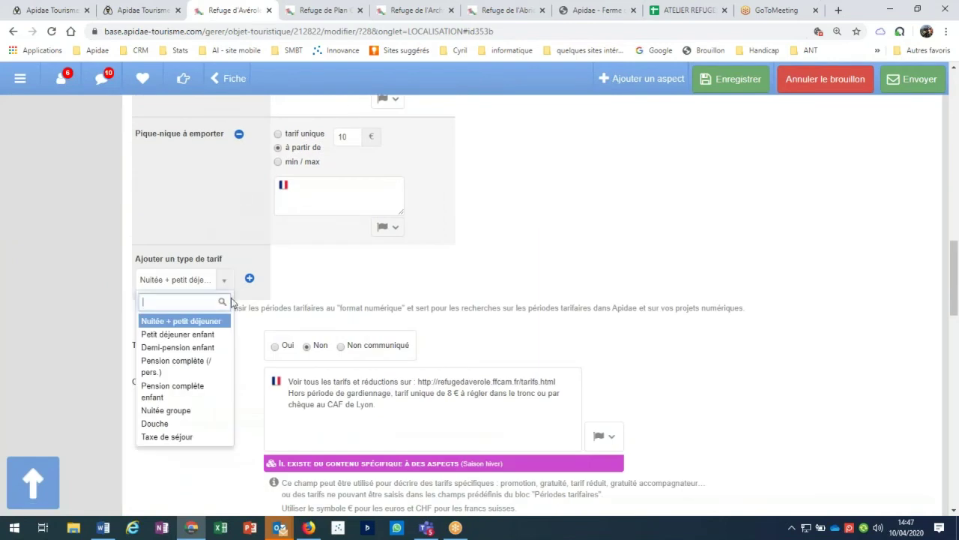
{"action": "left_click", "coordinate": [163, 424]}
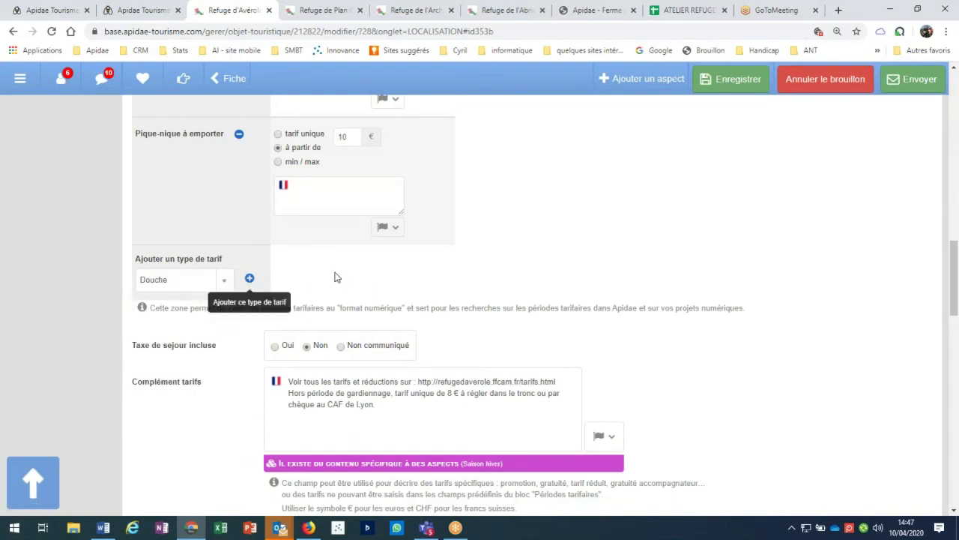
{"action": "left_click", "coordinate": [249, 278]}
{"action": "left_click", "coordinate": [347, 136]}
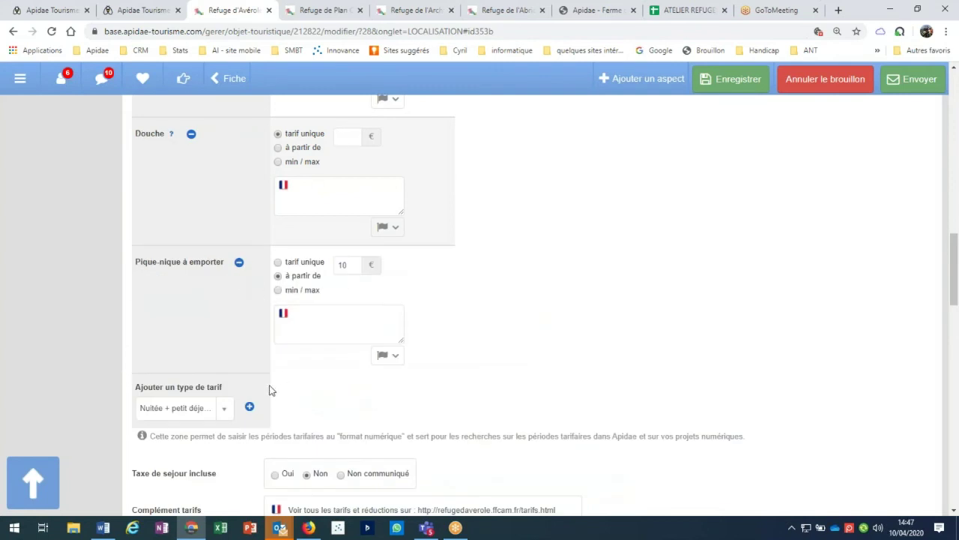
- Review the remaining rate types and the Conditions de gratuité fields, and highlight the Complément tarifs text
{"action": "left_click", "coordinate": [224, 411]}
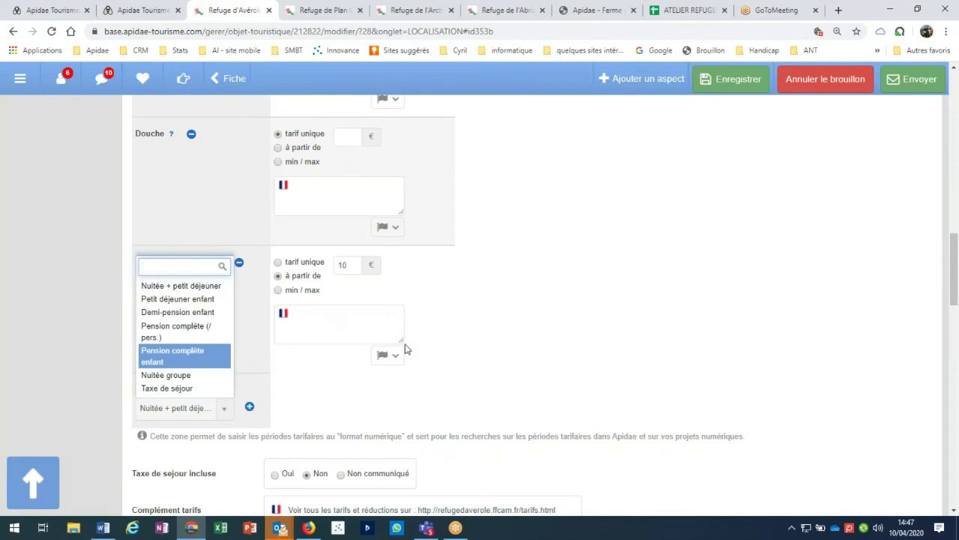
{"action": "scroll", "coordinate": [491, 345], "scroll_direction": "down", "scroll_amount": 1}
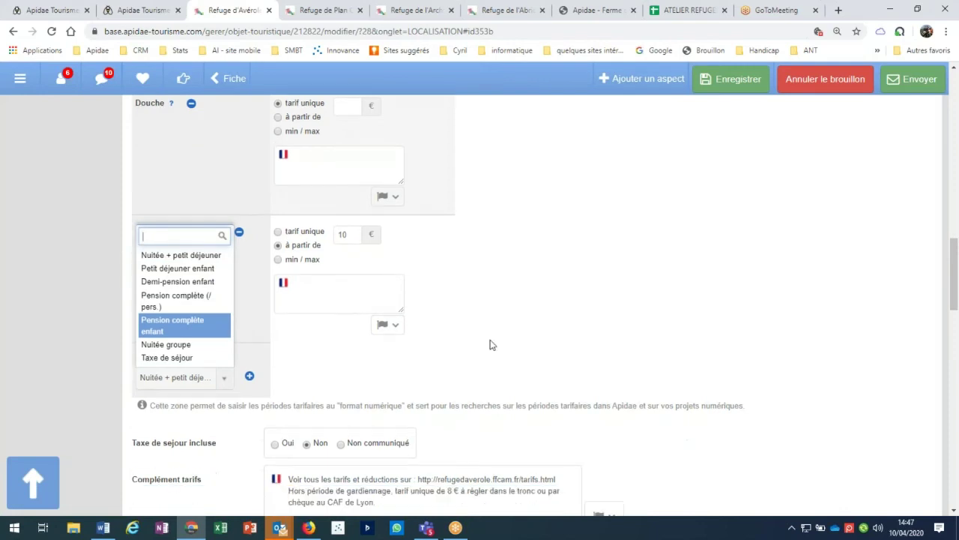
{"action": "scroll", "coordinate": [441, 367], "scroll_direction": "down", "scroll_amount": 4}
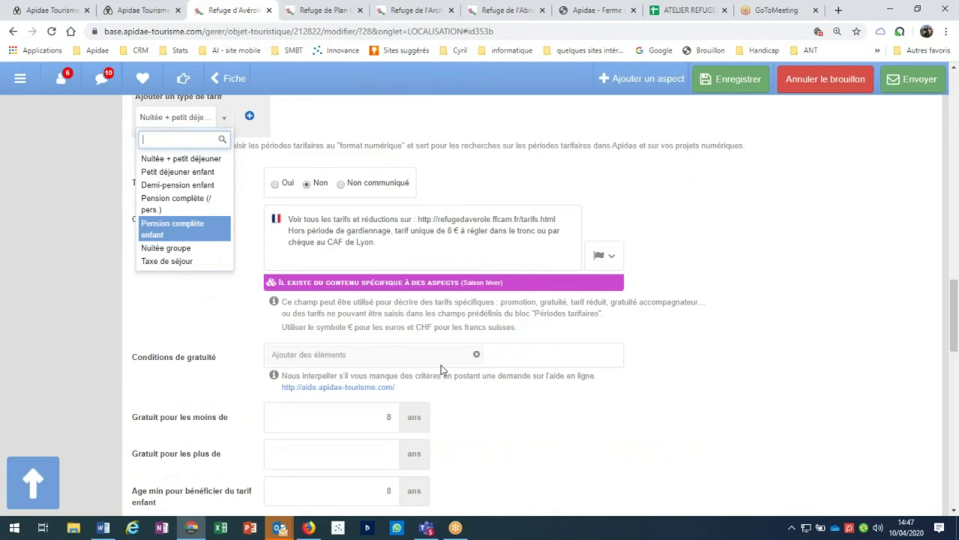
{"action": "scroll", "coordinate": [420, 356], "scroll_direction": "down", "scroll_amount": 1}
{"action": "scroll", "coordinate": [420, 355], "scroll_direction": "up", "scroll_amount": 4}
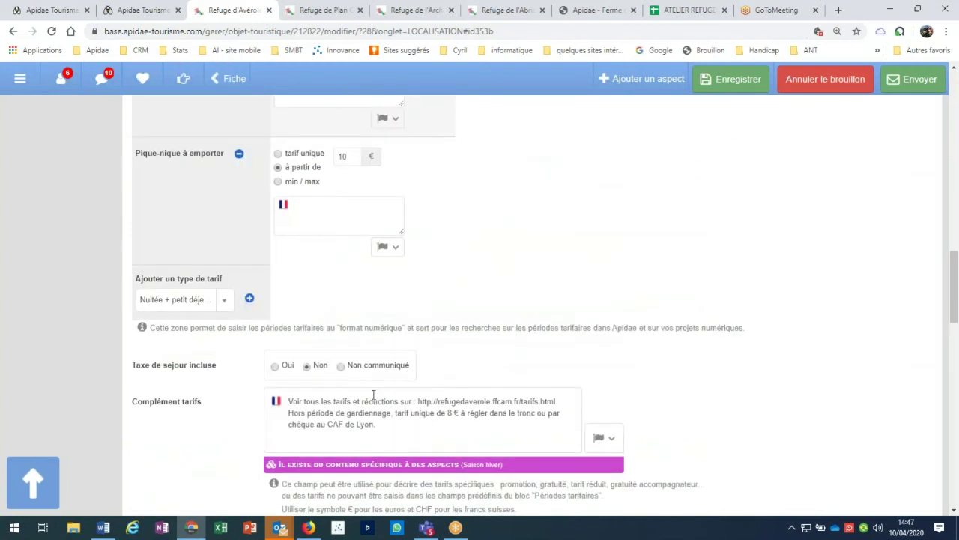
{"action": "scroll", "coordinate": [373, 394], "scroll_direction": "down", "scroll_amount": 1}
{"action": "left_click_drag", "start_coordinate": [373, 394], "coordinate": [288, 341]}
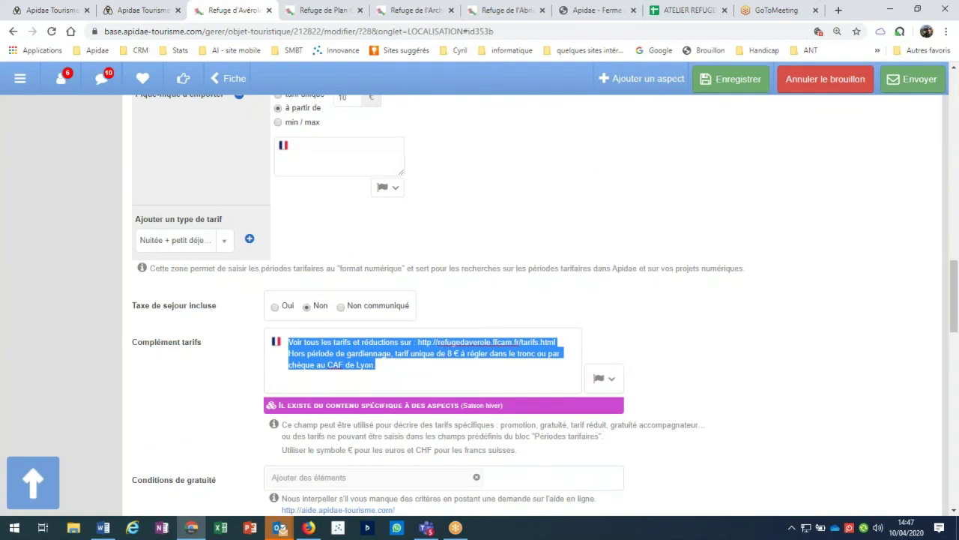
- Place the cursor in the Douche rate's description field and look back over the meal and overnight rates
{"action": "scroll", "coordinate": [324, 257], "scroll_direction": "up", "scroll_amount": 1}
{"action": "scroll", "coordinate": [323, 257], "scroll_direction": "up", "scroll_amount": 2}
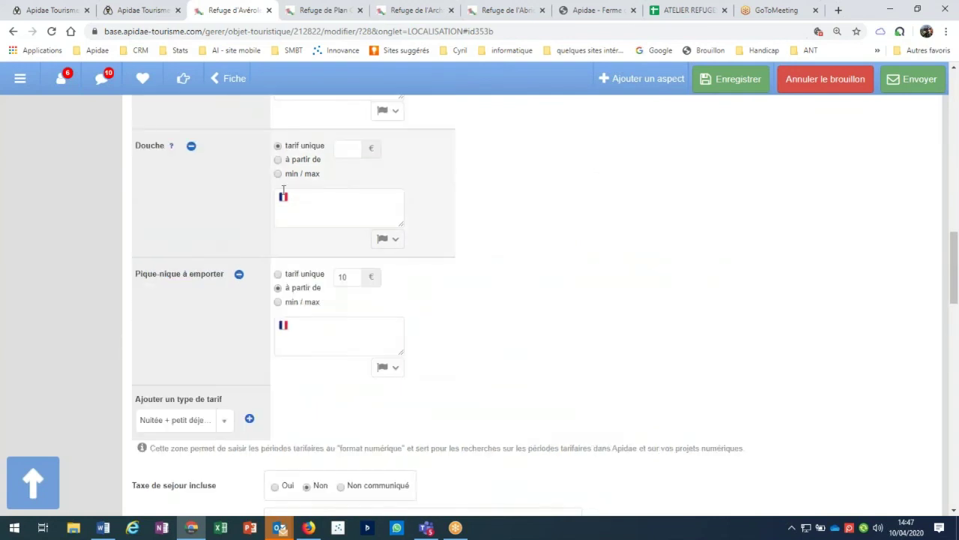
{"action": "left_click", "coordinate": [295, 200]}
{"action": "scroll", "coordinate": [367, 191], "scroll_direction": "up", "scroll_amount": 10}
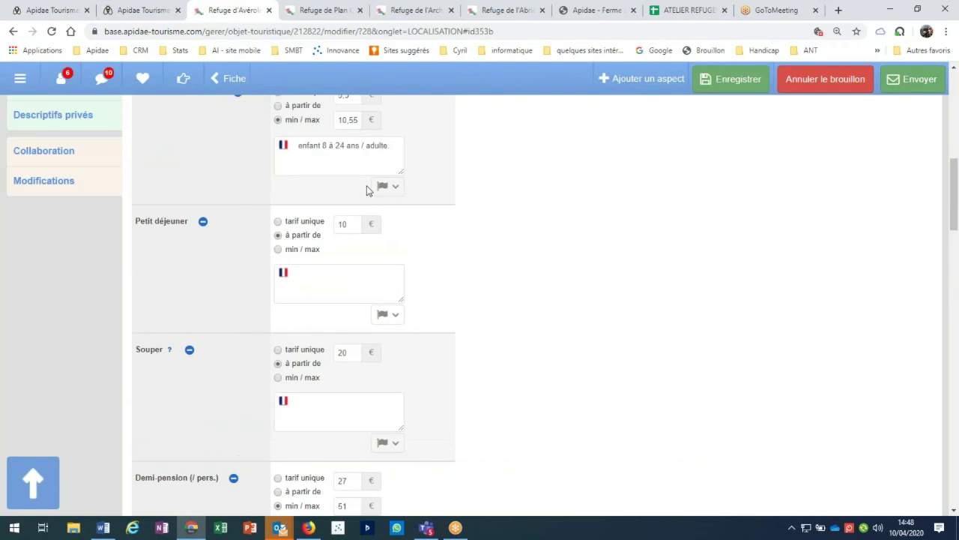
- Look over the overnight and meal rates, and highlight the 8 € amount in the Complément tarifs text
{"action": "scroll", "coordinate": [367, 191], "scroll_direction": "up", "scroll_amount": 3}
{"action": "scroll", "coordinate": [366, 191], "scroll_direction": "up", "scroll_amount": 1}
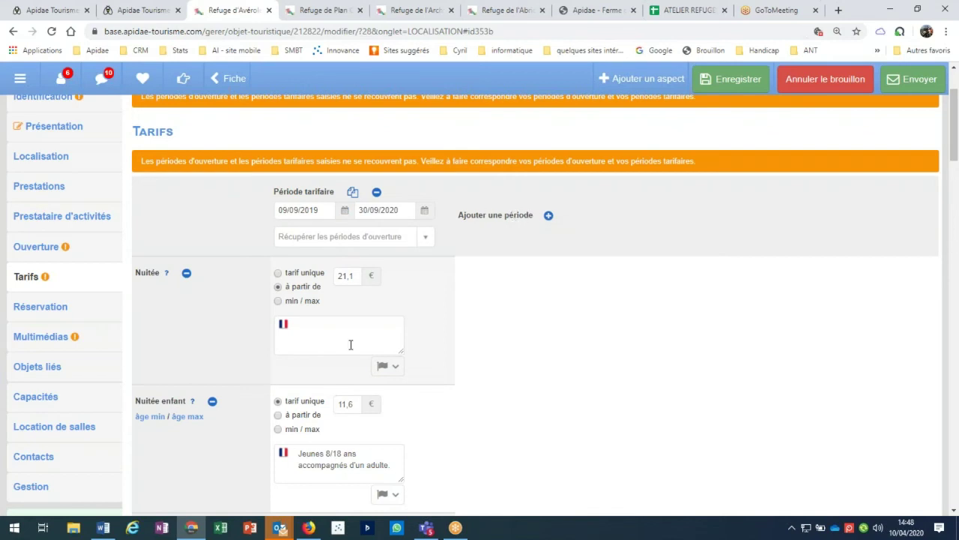
{"action": "scroll", "coordinate": [350, 344], "scroll_direction": "down", "scroll_amount": 1}
{"action": "scroll", "coordinate": [350, 344], "scroll_direction": "down", "scroll_amount": 12}
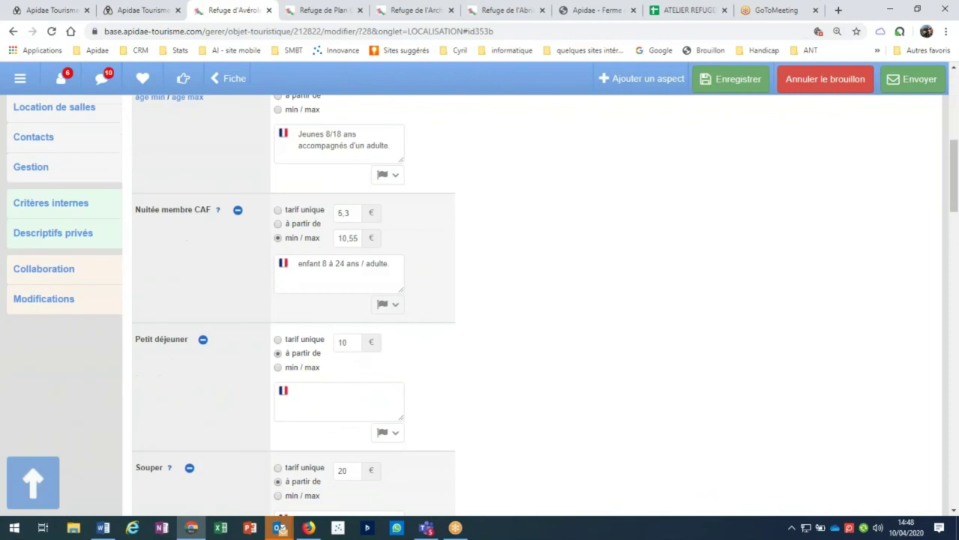
{"action": "left_click", "coordinate": [297, 230]}
{"action": "scroll", "coordinate": [454, 296], "scroll_direction": "down", "scroll_amount": 4}
{"action": "left_click_drag", "start_coordinate": [447, 294], "coordinate": [459, 295]}
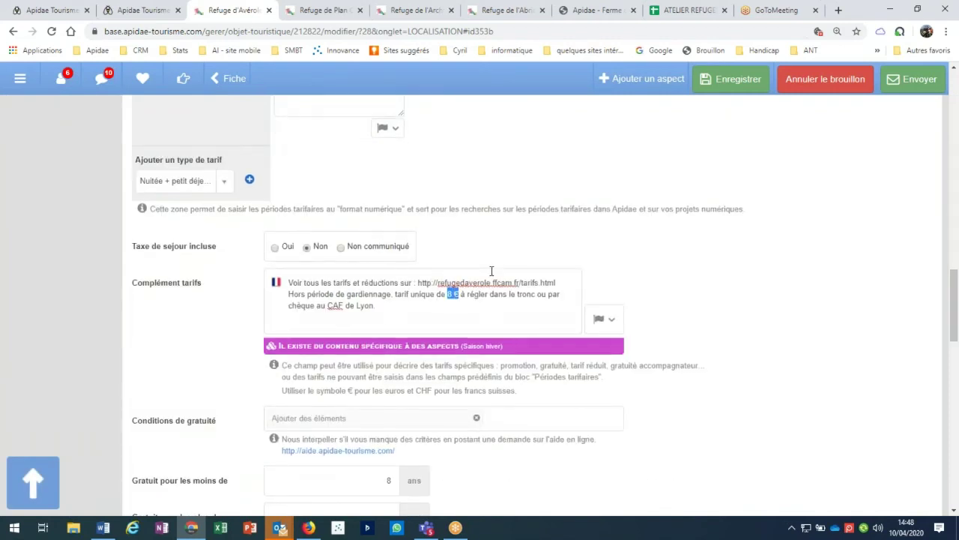
- Look back over the overnight rates and show the translation languages offered for the Complément tarifs text
{"action": "scroll", "coordinate": [492, 270], "scroll_direction": "up", "scroll_amount": 15}
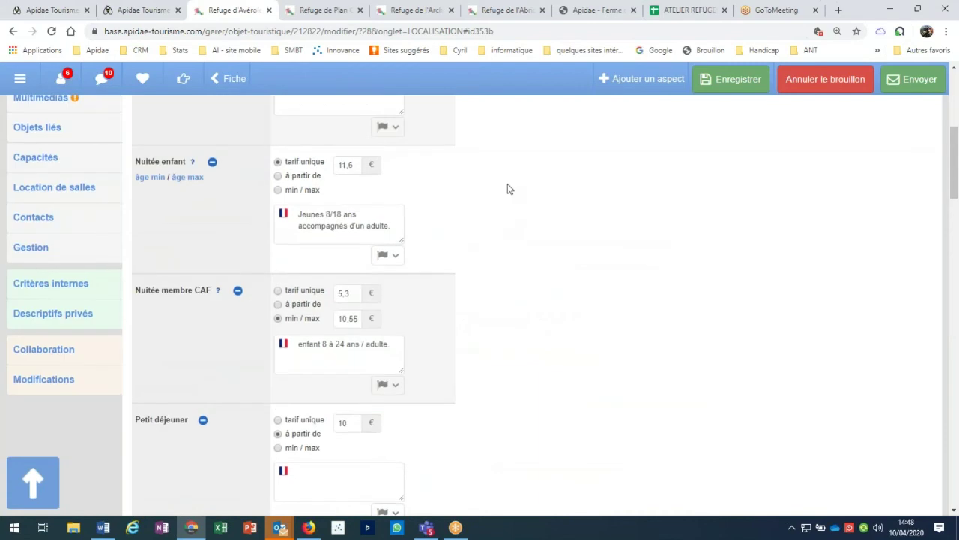
{"action": "scroll", "coordinate": [507, 188], "scroll_direction": "up", "scroll_amount": 3}
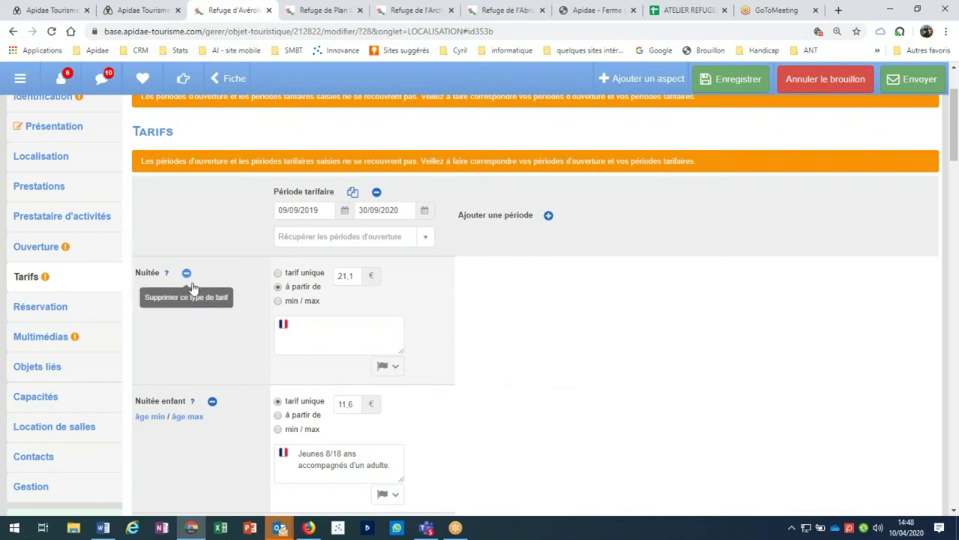
{"action": "scroll", "coordinate": [509, 313], "scroll_direction": "down", "scroll_amount": 1}
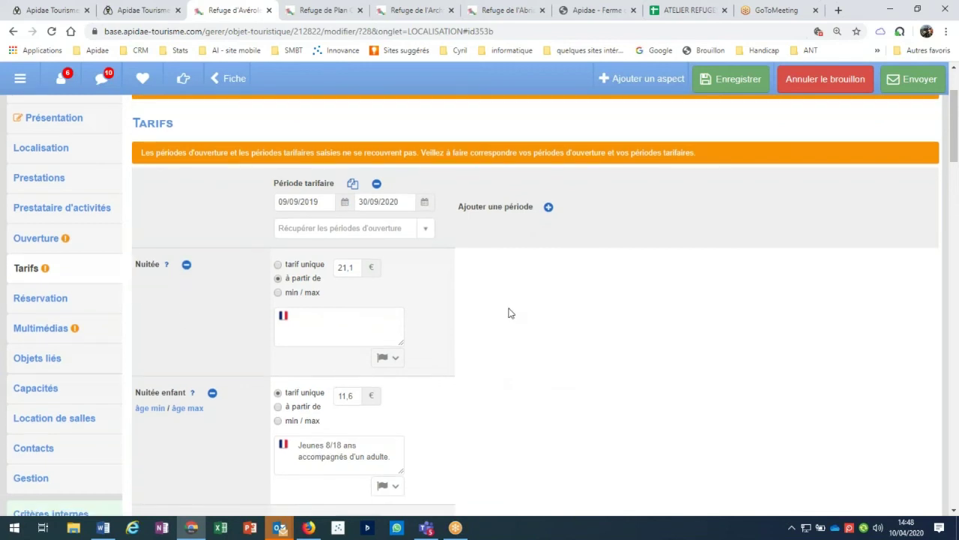
{"action": "scroll", "coordinate": [508, 313], "scroll_direction": "down", "scroll_amount": 1}
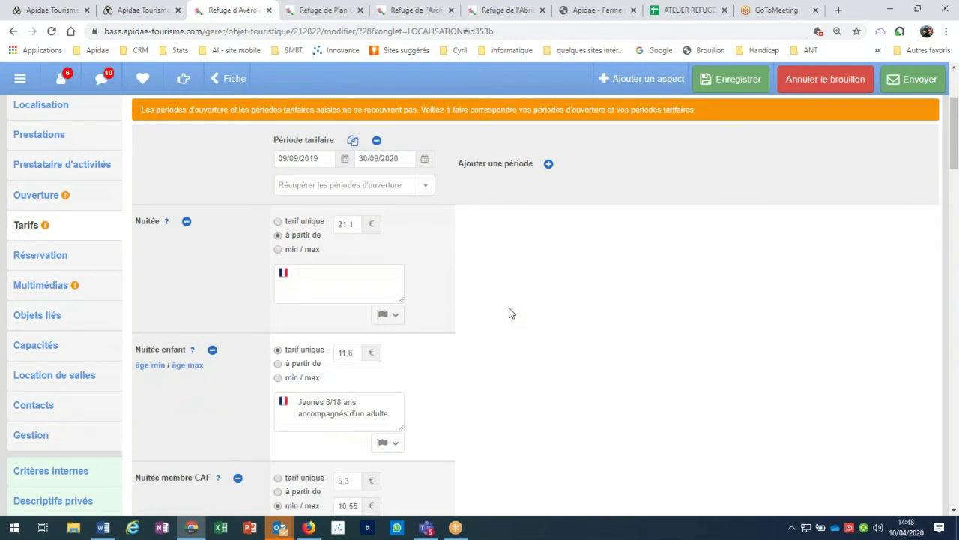
{"action": "scroll", "coordinate": [509, 313], "scroll_direction": "down", "scroll_amount": 3}
{"action": "scroll", "coordinate": [509, 312], "scroll_direction": "down", "scroll_amount": 5}
{"action": "left_click", "coordinate": [604, 259]}
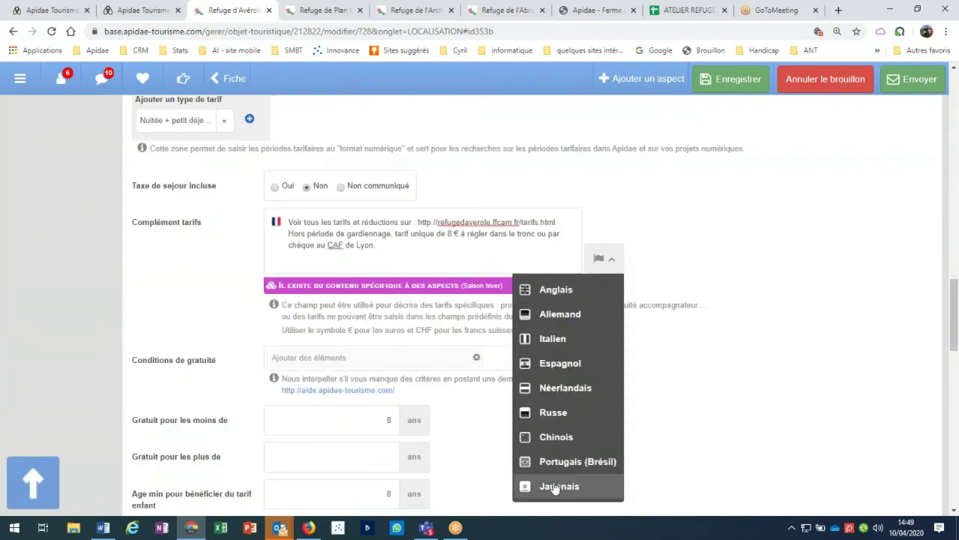
- Display the Italian version of the generated Tarifs en clair and highlight its first rate lines
{"action": "scroll", "coordinate": [354, 405], "scroll_direction": "down", "scroll_amount": 4}
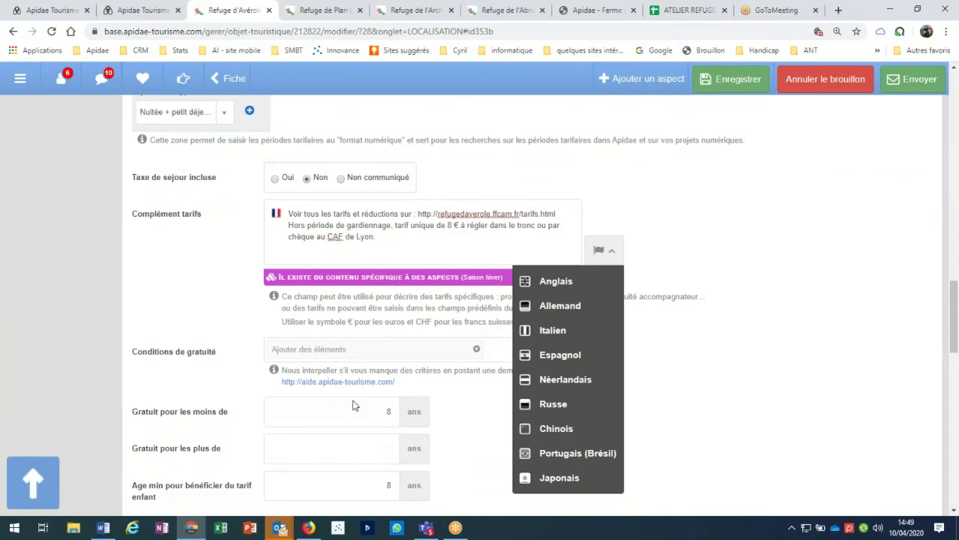
{"action": "scroll", "coordinate": [354, 404], "scroll_direction": "down", "scroll_amount": 3}
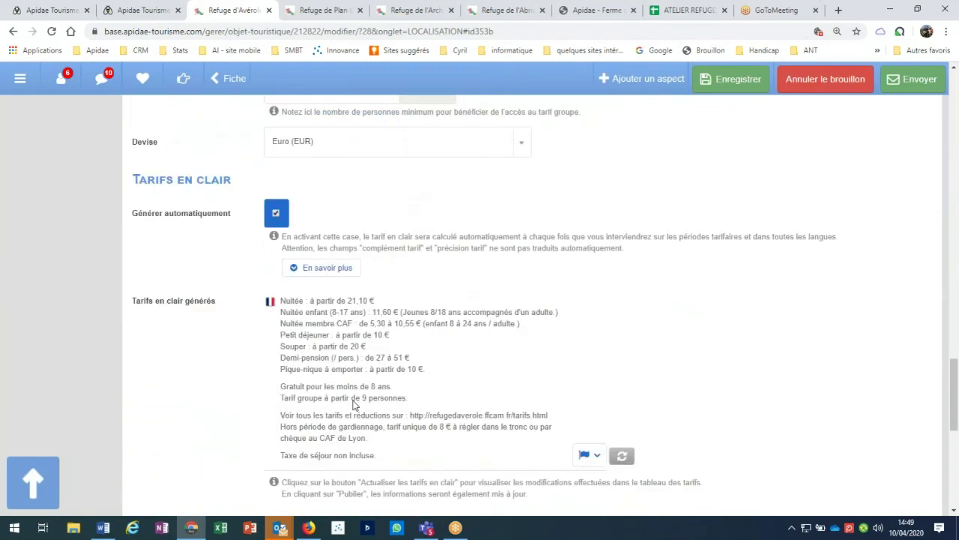
{"action": "scroll", "coordinate": [355, 405], "scroll_direction": "down", "scroll_amount": 1}
{"action": "left_click", "coordinate": [589, 357]}
{"action": "left_click", "coordinate": [574, 430]}
{"action": "left_click_drag", "start_coordinate": [281, 378], "coordinate": [346, 425]}
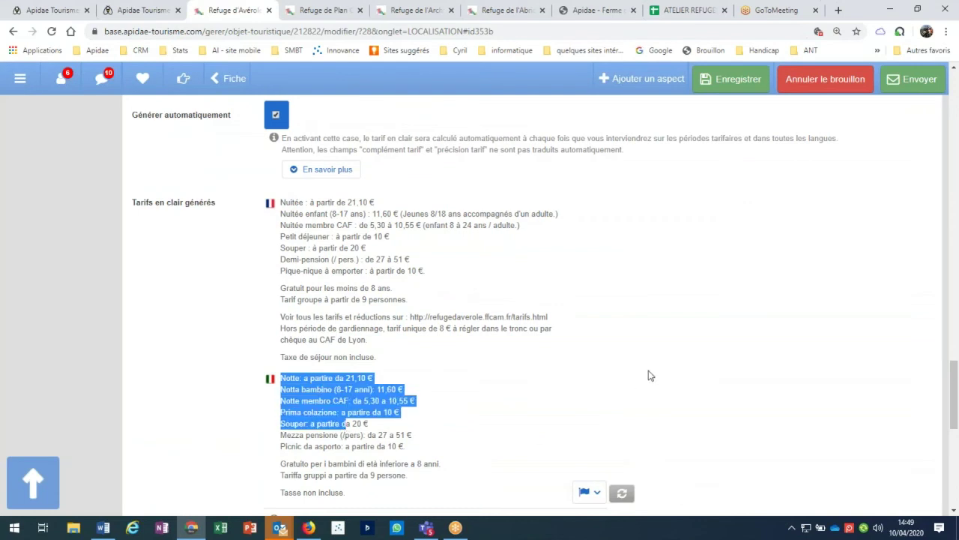
- Display the Russian version of the generated Tarifs en clair and look it over
{"action": "scroll", "coordinate": [649, 374], "scroll_direction": "down", "scroll_amount": 1}
{"action": "scroll", "coordinate": [649, 374], "scroll_direction": "down", "scroll_amount": 3}
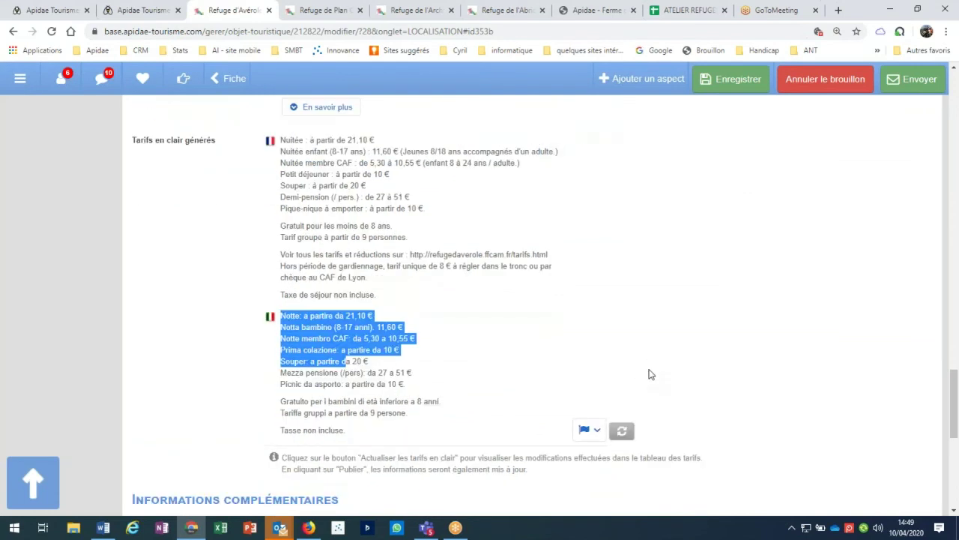
{"action": "left_click", "coordinate": [588, 251]}
{"action": "left_click", "coordinate": [554, 398]}
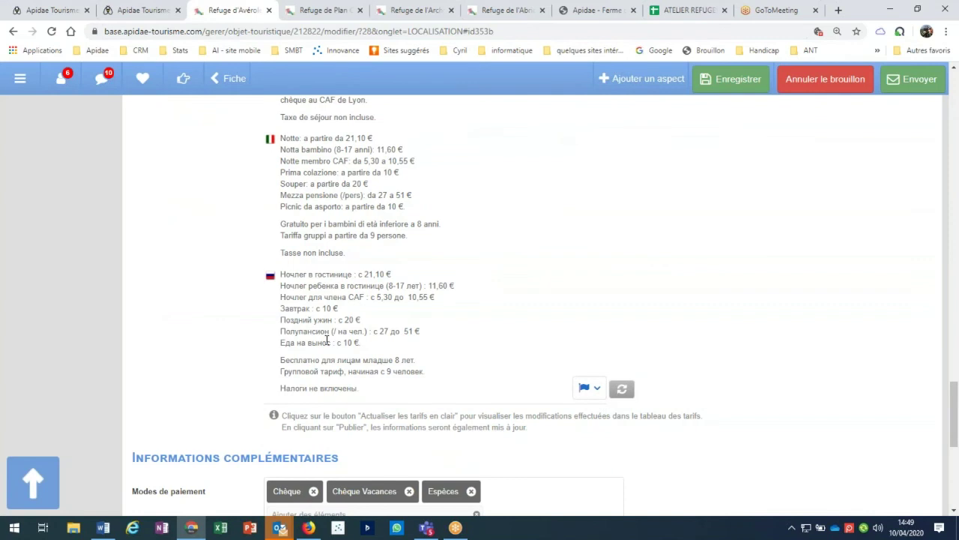
{"action": "scroll", "coordinate": [546, 313], "scroll_direction": "up", "scroll_amount": 1}
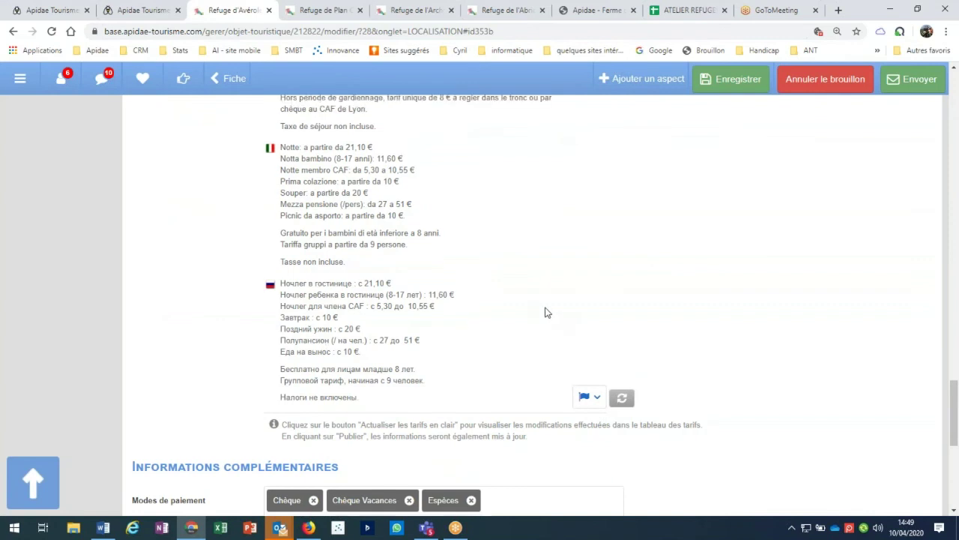
- Check which rate types can still be added to the pricing table, and close the list without choosing one
{"action": "scroll", "coordinate": [545, 313], "scroll_direction": "up", "scroll_amount": 15}
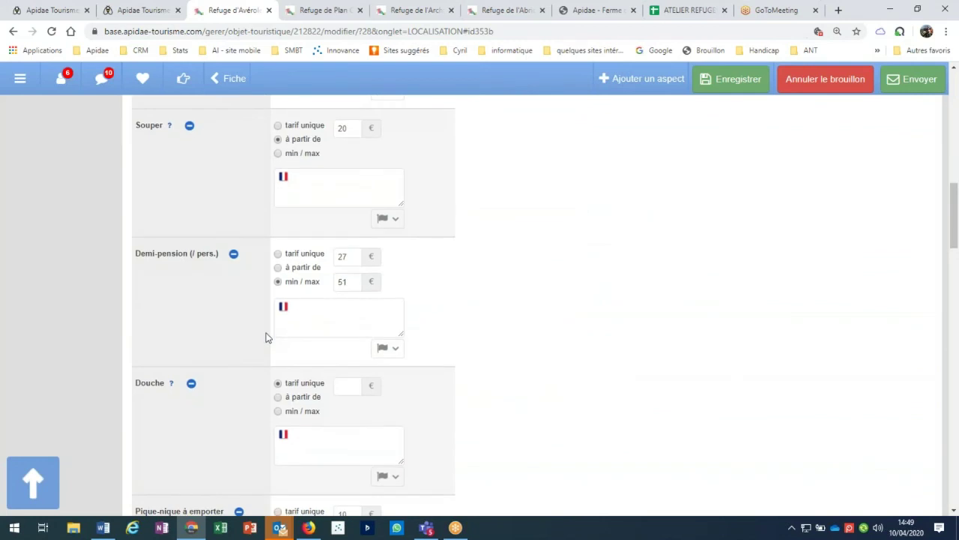
{"action": "scroll", "coordinate": [265, 335], "scroll_direction": "down", "scroll_amount": 4}
{"action": "scroll", "coordinate": [261, 350], "scroll_direction": "down", "scroll_amount": 2}
{"action": "left_click", "coordinate": [228, 240]}
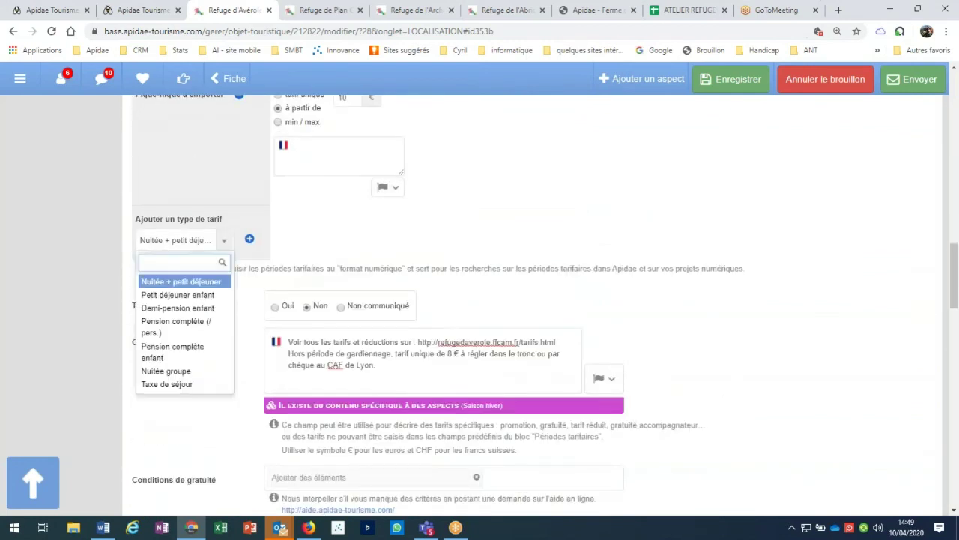
{"action": "left_click", "coordinate": [350, 244]}
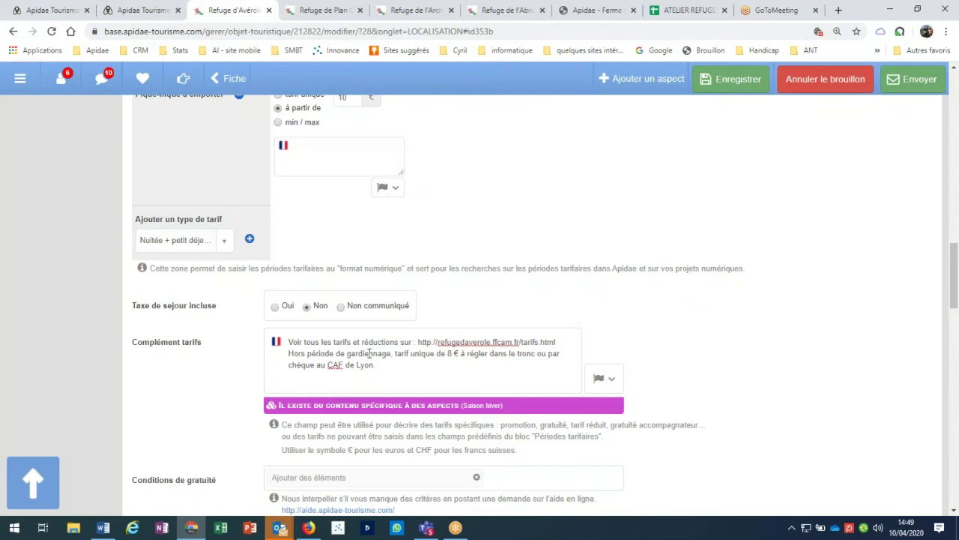
- Browse the Conditions de gratuité options, including les encadrants and la presse, and close the list without adding any
{"action": "scroll", "coordinate": [369, 353], "scroll_direction": "down", "scroll_amount": 1}
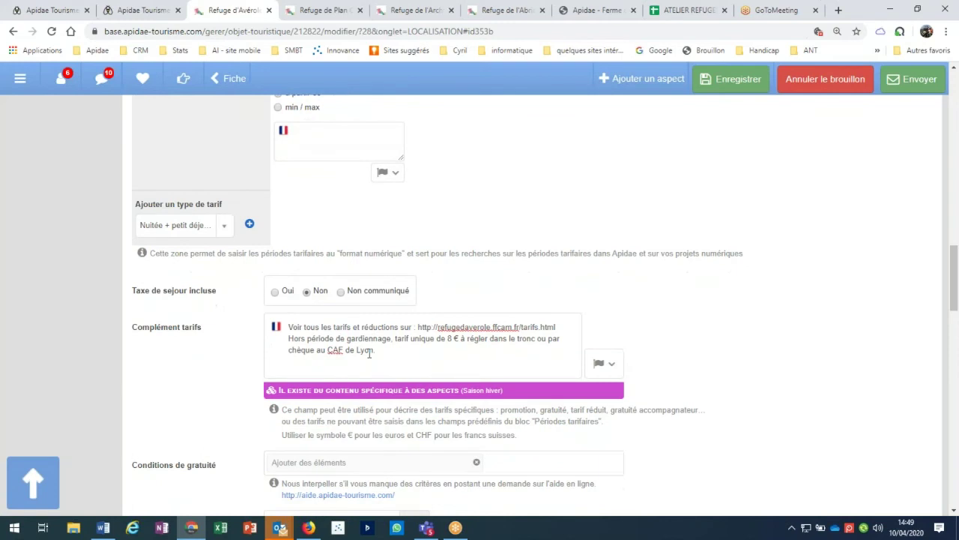
{"action": "scroll", "coordinate": [369, 353], "scroll_direction": "down", "scroll_amount": 3}
{"action": "left_click", "coordinate": [294, 237]}
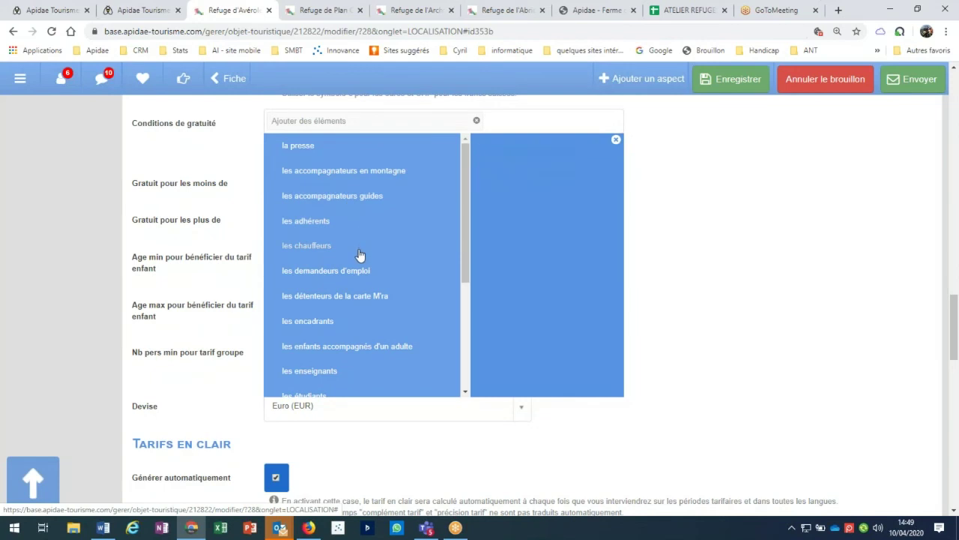
{"action": "scroll", "coordinate": [360, 255], "scroll_direction": "down", "scroll_amount": 3}
{"action": "scroll", "coordinate": [359, 256], "scroll_direction": "down", "scroll_amount": 3}
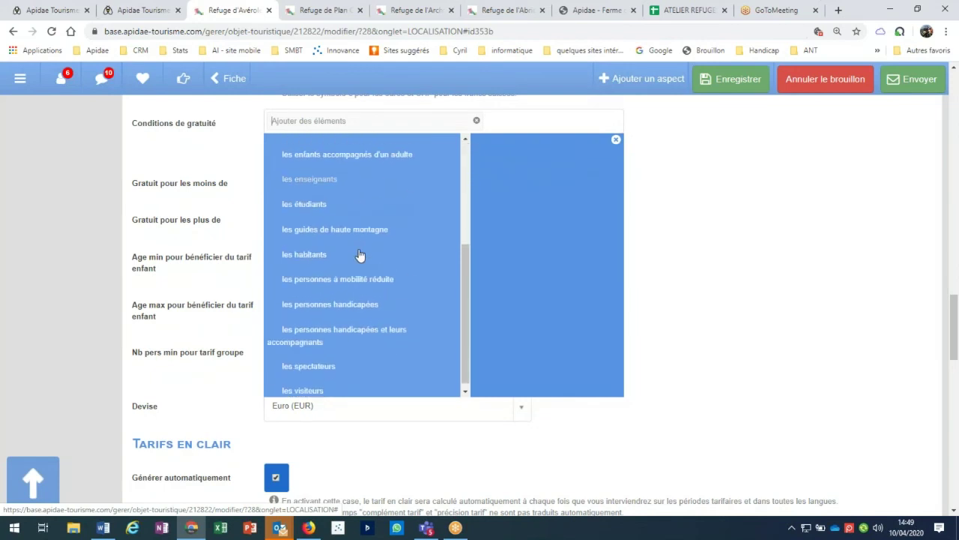
{"action": "scroll", "coordinate": [360, 256], "scroll_direction": "down", "scroll_amount": 1}
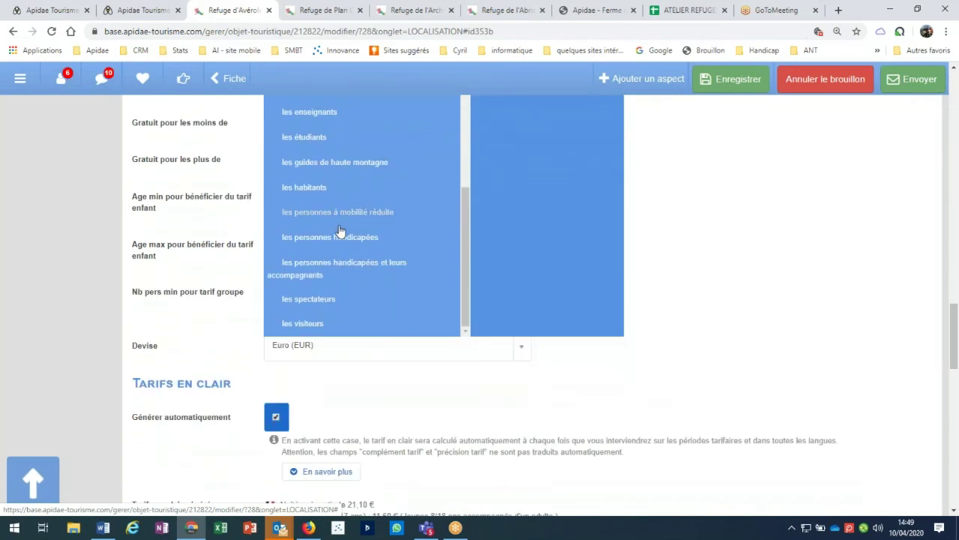
{"action": "scroll", "coordinate": [345, 232], "scroll_direction": "up", "scroll_amount": 1}
{"action": "scroll", "coordinate": [339, 230], "scroll_direction": "up", "scroll_amount": 5}
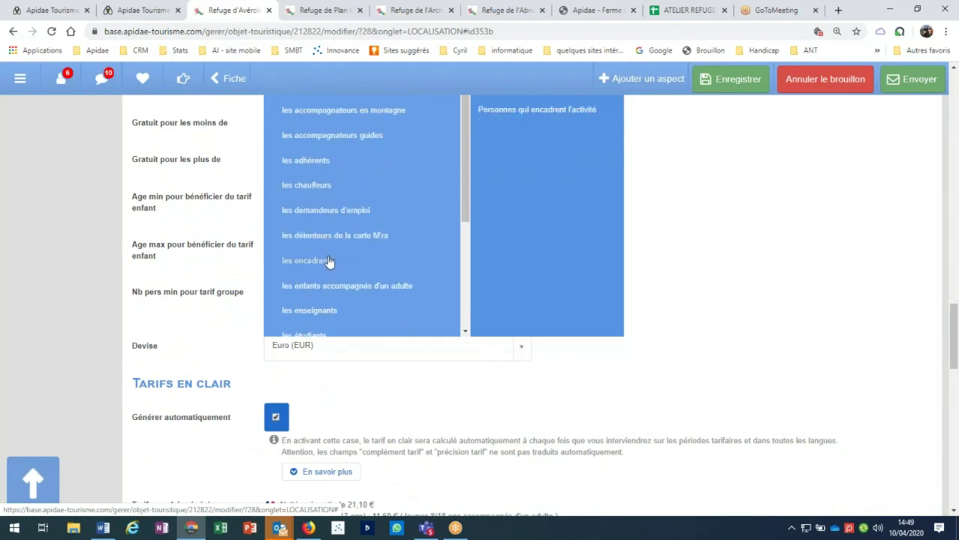
{"action": "left_click", "coordinate": [330, 261]}
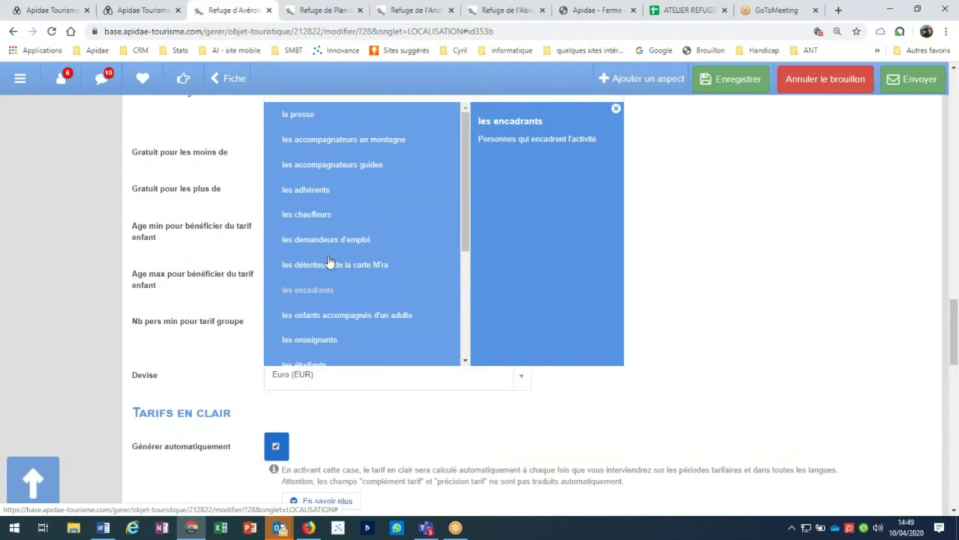
{"action": "scroll", "coordinate": [330, 261], "scroll_direction": "up", "scroll_amount": 3}
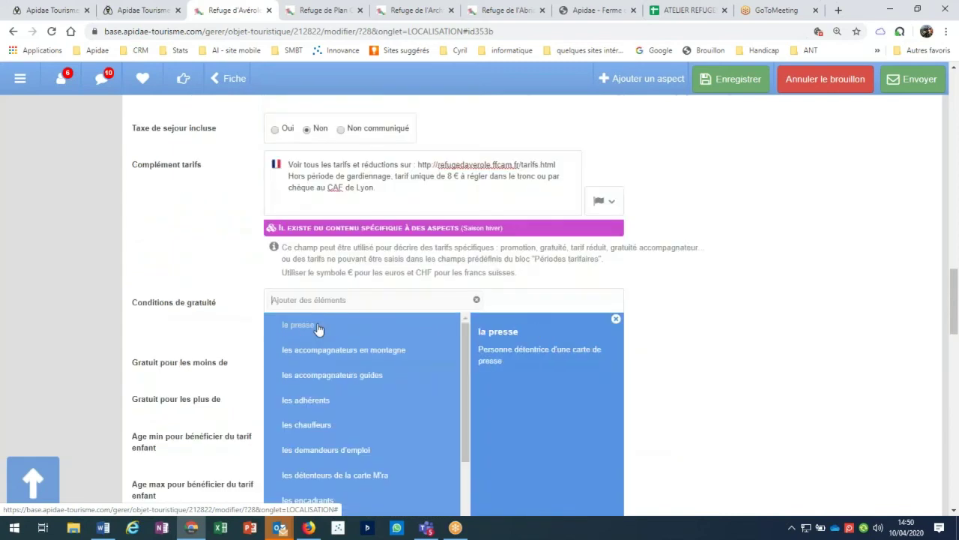
{"action": "left_click", "coordinate": [233, 322]}
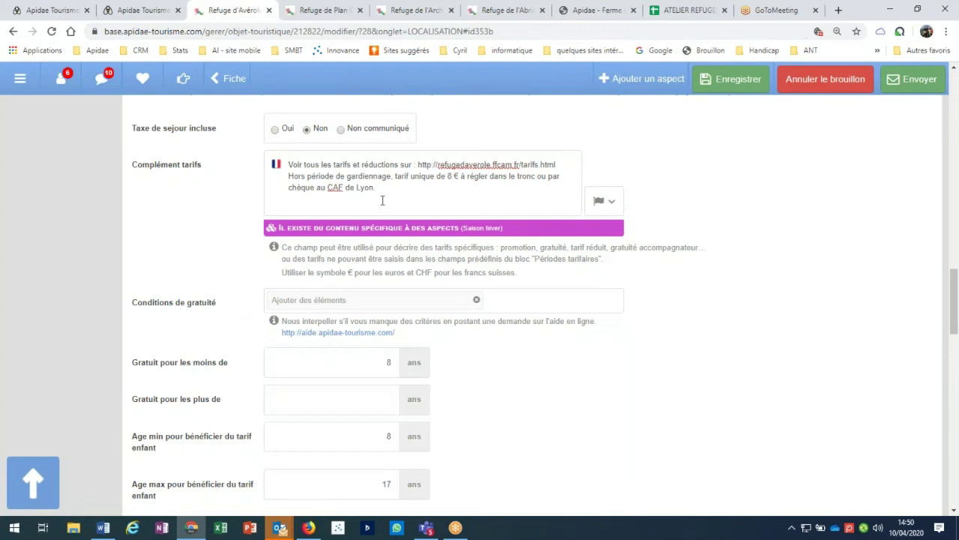
- Review the overnight and meal rates again, along with the free-entry ages, child-rate ages and minimum group size
{"action": "scroll", "coordinate": [257, 290], "scroll_direction": "up", "scroll_amount": 2}
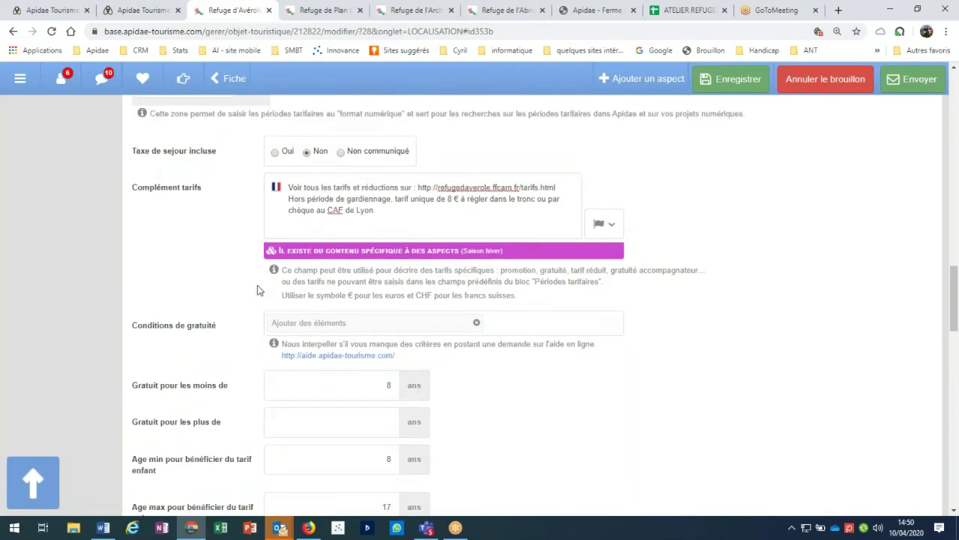
{"action": "scroll", "coordinate": [257, 290], "scroll_direction": "up", "scroll_amount": 15}
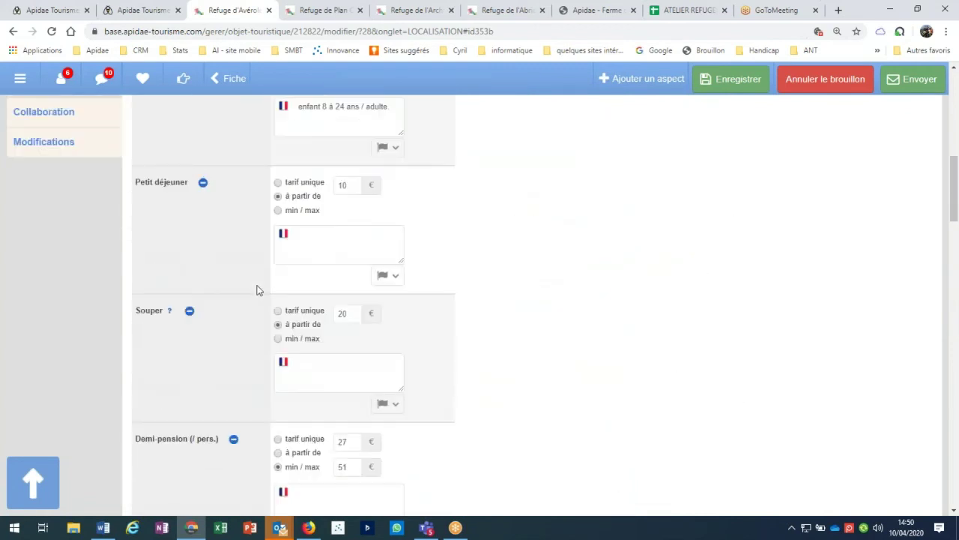
{"action": "scroll", "coordinate": [255, 289], "scroll_direction": "up", "scroll_amount": 3}
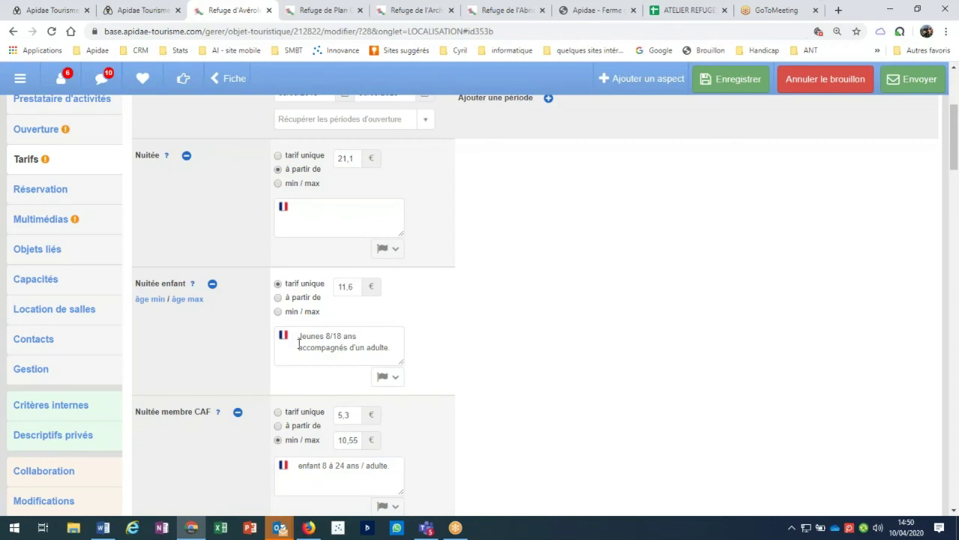
{"action": "scroll", "coordinate": [177, 333], "scroll_direction": "down", "scroll_amount": 1}
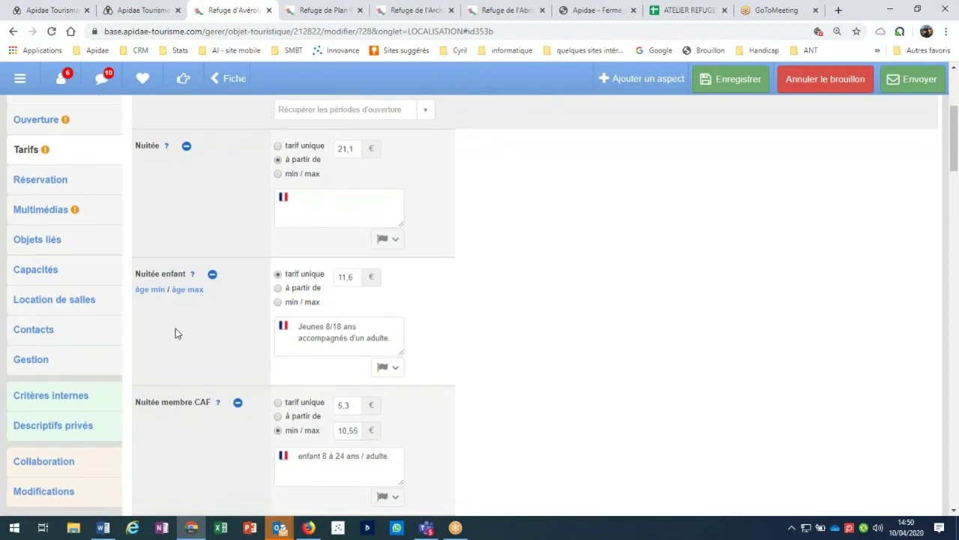
{"action": "scroll", "coordinate": [175, 330], "scroll_direction": "down", "scroll_amount": 5}
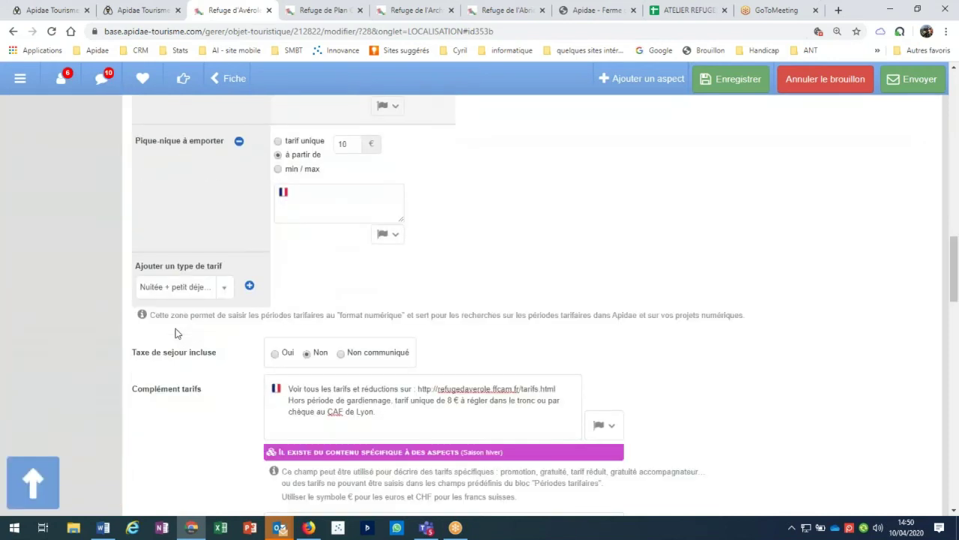
{"action": "scroll", "coordinate": [176, 333], "scroll_direction": "down", "scroll_amount": 5}
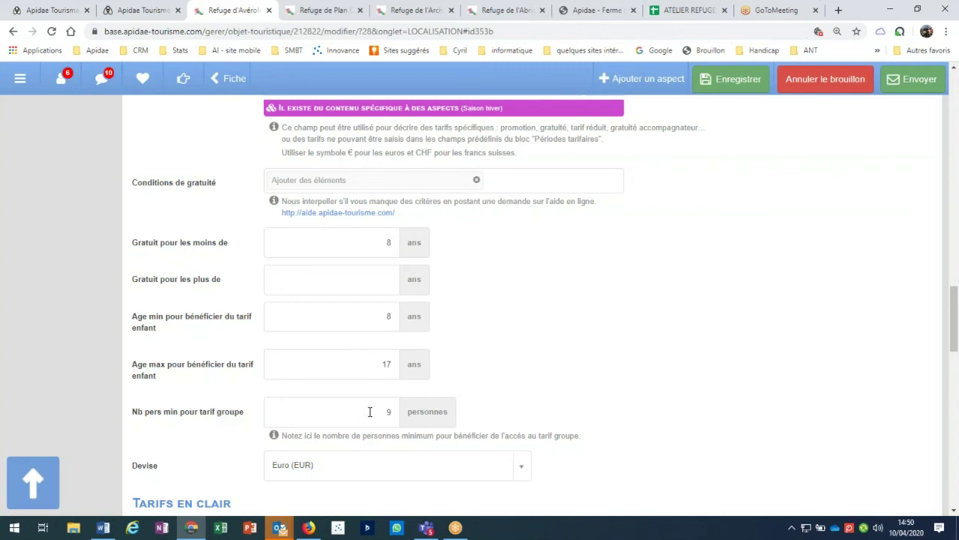
- Browse the Modes de paiement options, read the description of Monnaie locale, and close the list without adding any
{"action": "scroll", "coordinate": [369, 411], "scroll_direction": "down", "scroll_amount": 1}
{"action": "scroll", "coordinate": [369, 411], "scroll_direction": "down", "scroll_amount": 5}
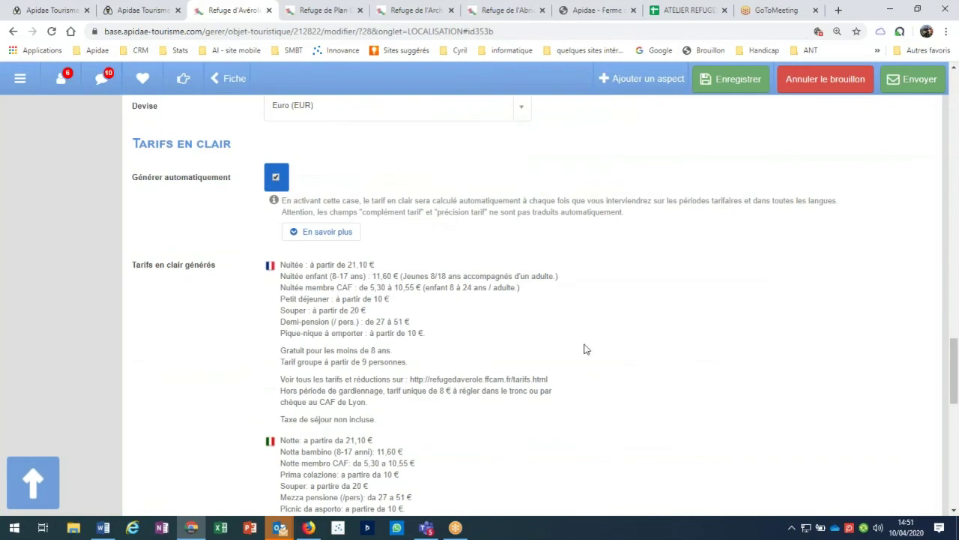
{"action": "scroll", "coordinate": [583, 361], "scroll_direction": "down", "scroll_amount": 1}
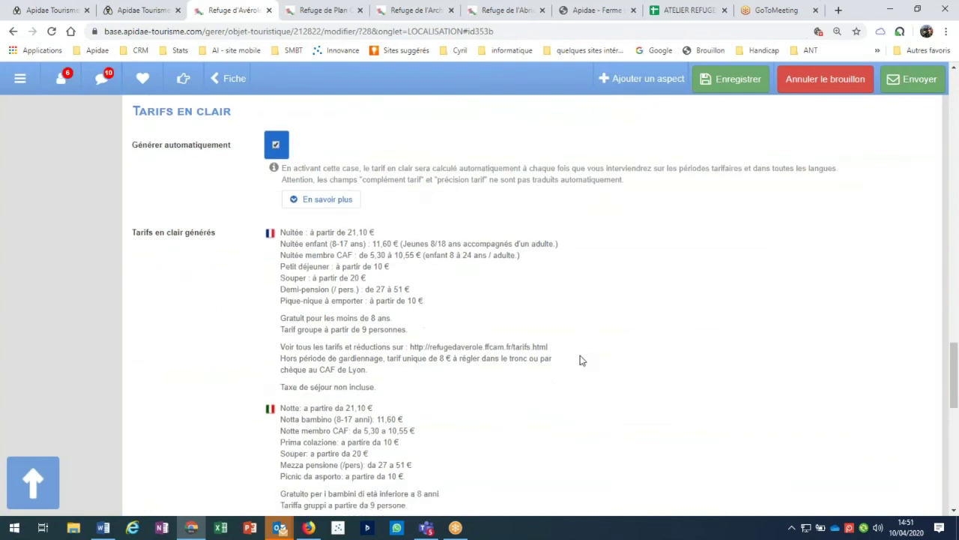
{"action": "scroll", "coordinate": [577, 358], "scroll_direction": "down", "scroll_amount": 3}
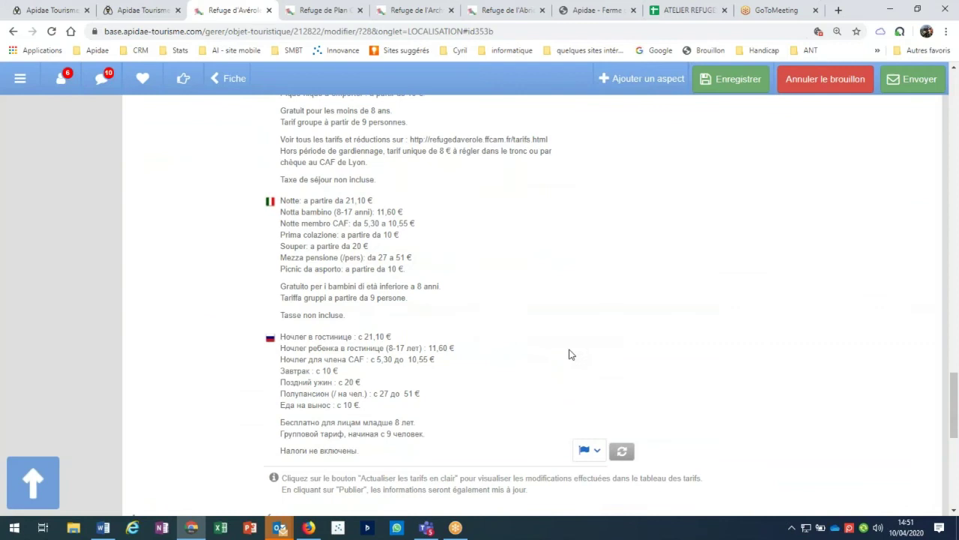
{"action": "scroll", "coordinate": [569, 353], "scroll_direction": "down", "scroll_amount": 4}
{"action": "left_click", "coordinate": [335, 337]}
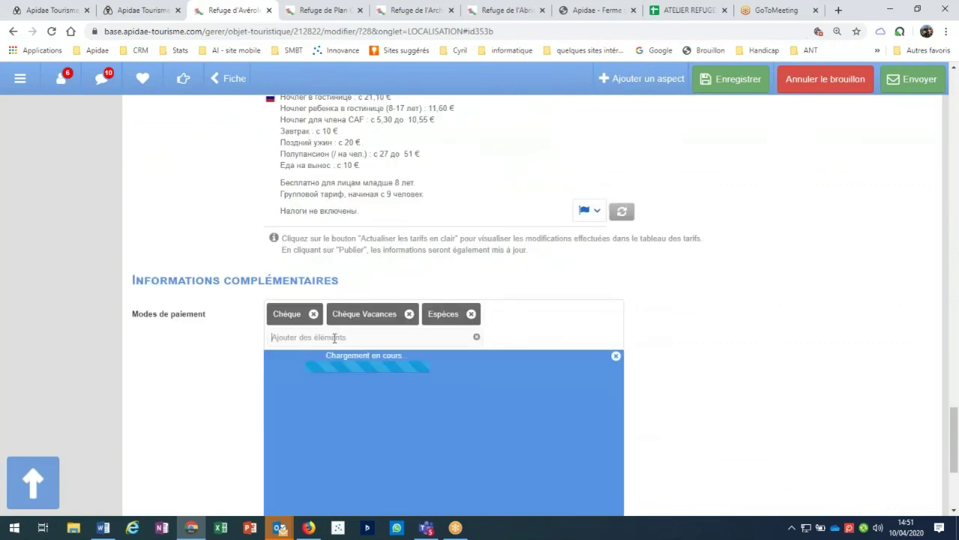
{"action": "scroll", "coordinate": [535, 293], "scroll_direction": "down", "scroll_amount": 3}
{"action": "scroll", "coordinate": [463, 281], "scroll_direction": "down", "scroll_amount": 1}
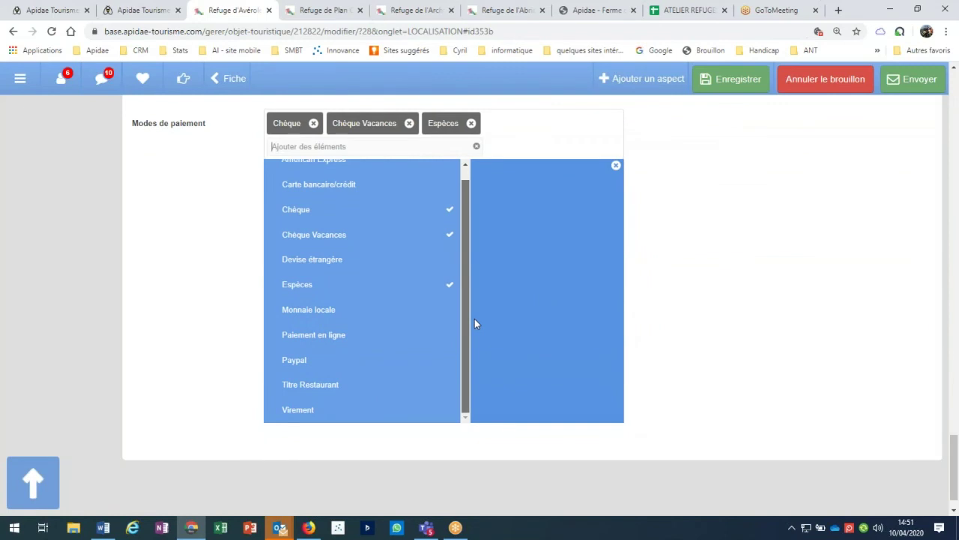
{"action": "scroll", "coordinate": [477, 209], "scroll_direction": "up", "scroll_amount": 1}
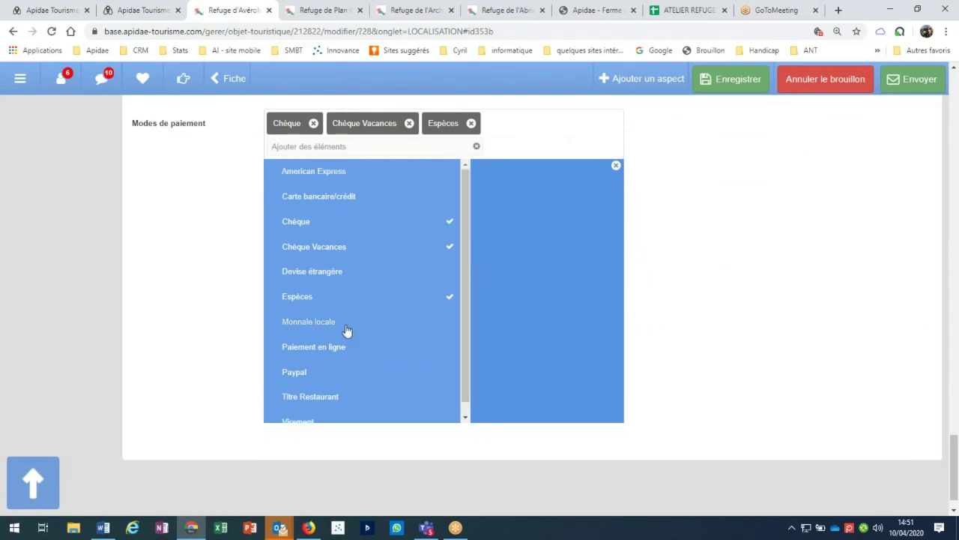
{"action": "mouse_move", "coordinate": [346, 329]}
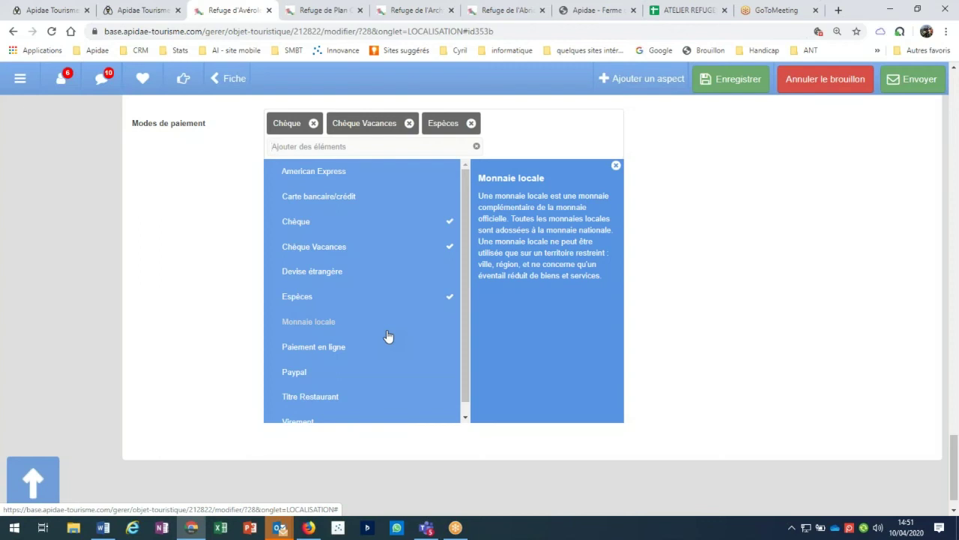
{"action": "left_click", "coordinate": [654, 189]}
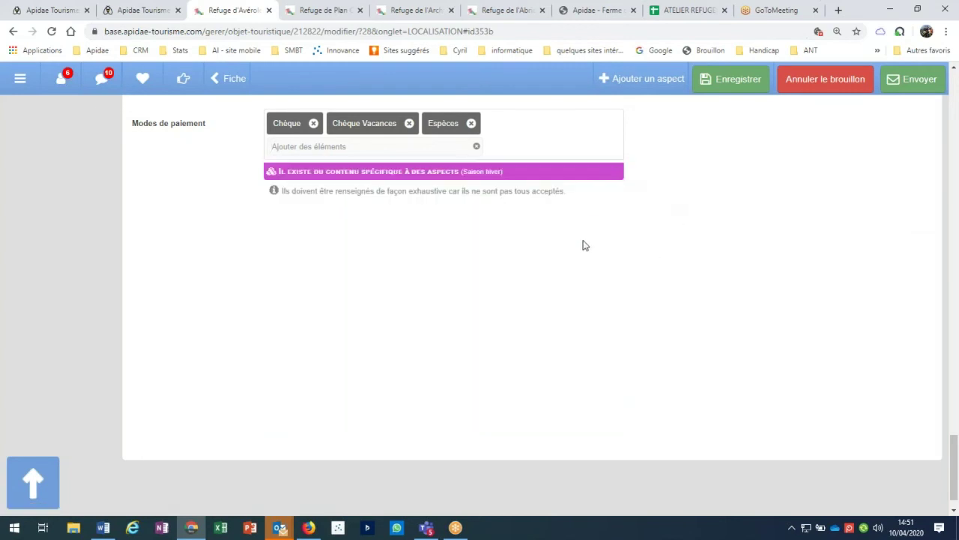
- Return to the Prestations section and look over the refuge's selected equipment and services
{"action": "scroll", "coordinate": [524, 287], "scroll_direction": "up", "scroll_amount": 1}
{"action": "scroll", "coordinate": [524, 288], "scroll_direction": "up", "scroll_amount": 10}
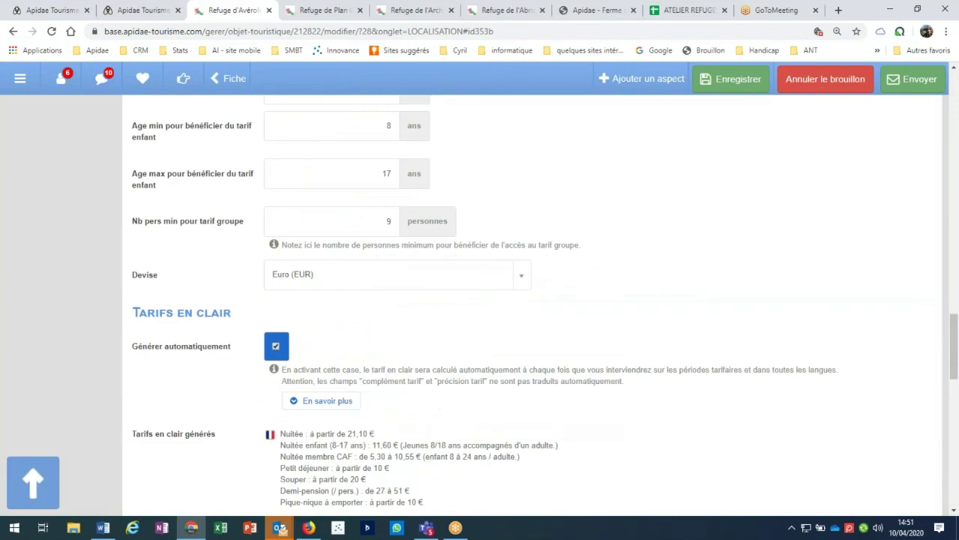
{"action": "scroll", "coordinate": [156, 209], "scroll_direction": "up", "scroll_amount": 10}
{"action": "scroll", "coordinate": [156, 208], "scroll_direction": "up", "scroll_amount": 6}
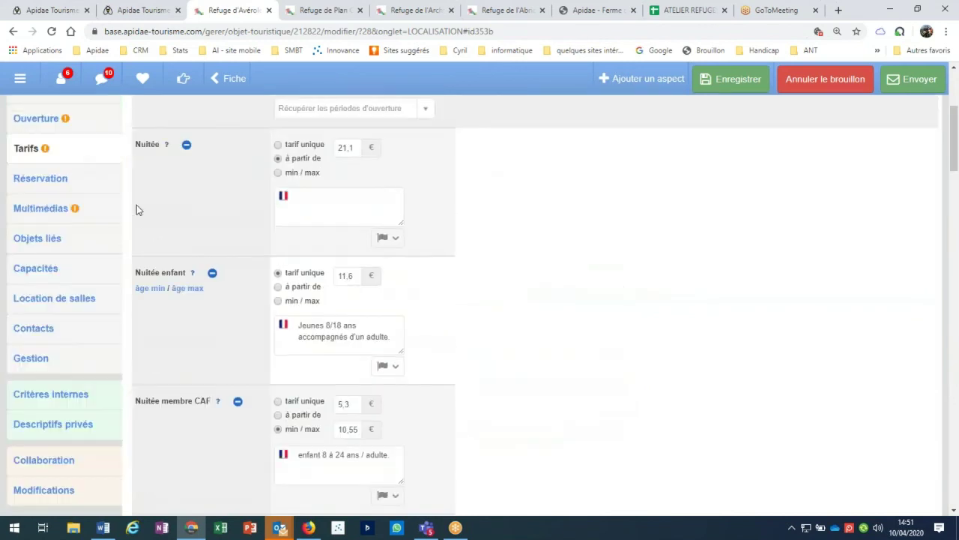
{"action": "scroll", "coordinate": [68, 210], "scroll_direction": "up", "scroll_amount": 1}
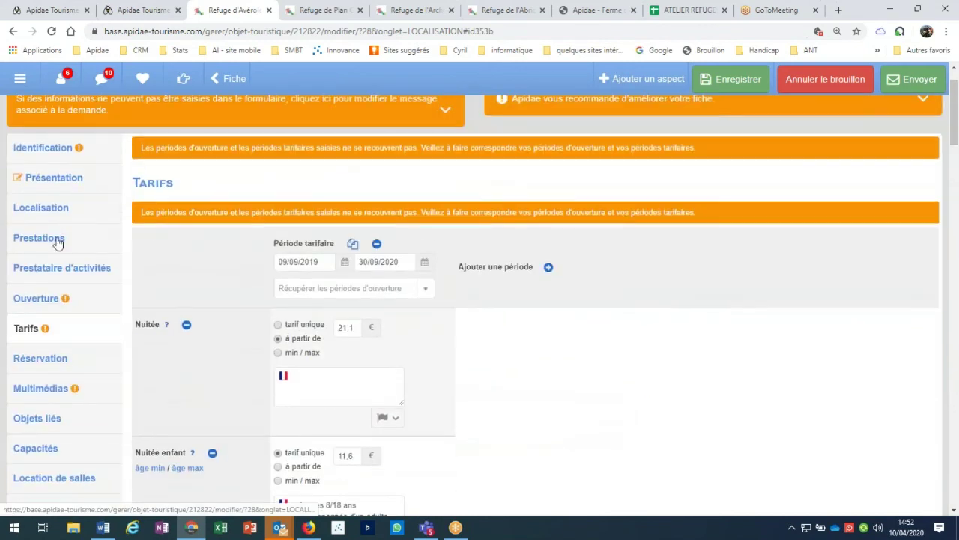
{"action": "left_click", "coordinate": [57, 242]}
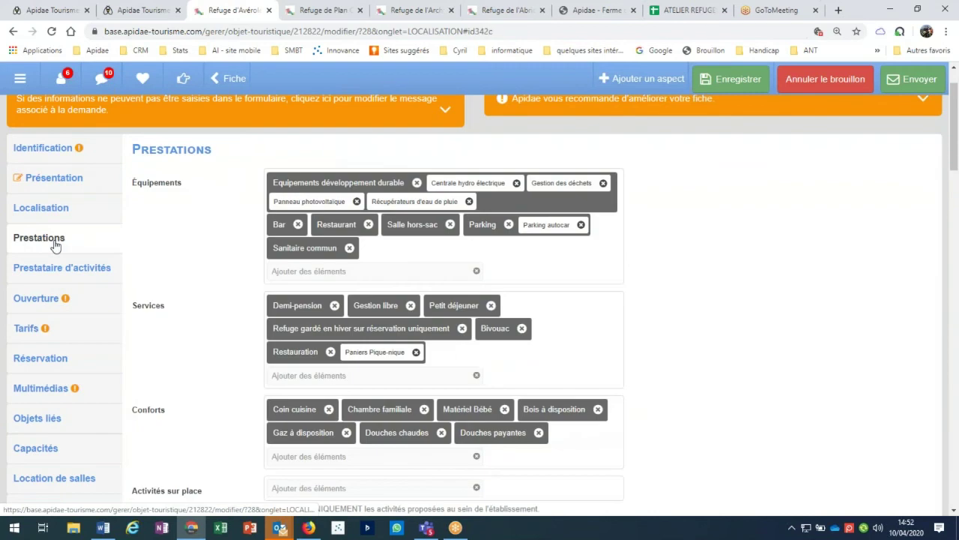
{"action": "scroll", "coordinate": [463, 320], "scroll_direction": "up", "scroll_amount": 1}
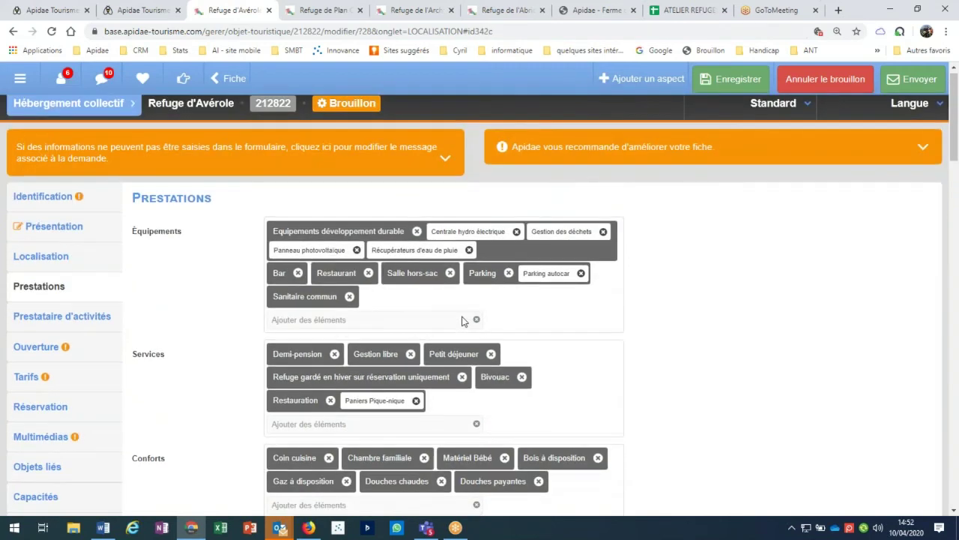
{"action": "scroll", "coordinate": [336, 201], "scroll_direction": "down", "scroll_amount": 2}
- Examine the Services options under Formule d'hébergement, including winter-guarded refuge and Bivouac, without selecting any
{"action": "left_click", "coordinate": [313, 311]}
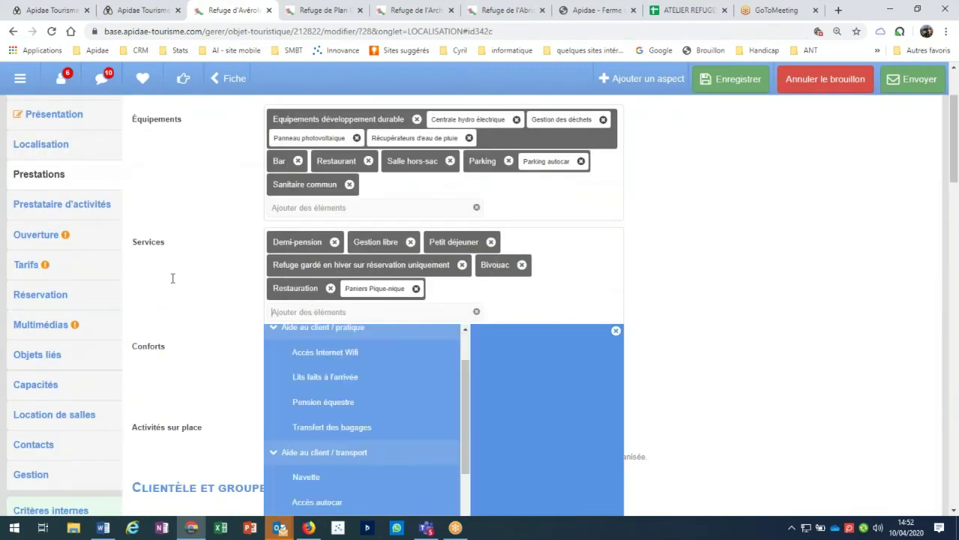
{"action": "scroll", "coordinate": [172, 278], "scroll_direction": "down", "scroll_amount": 2}
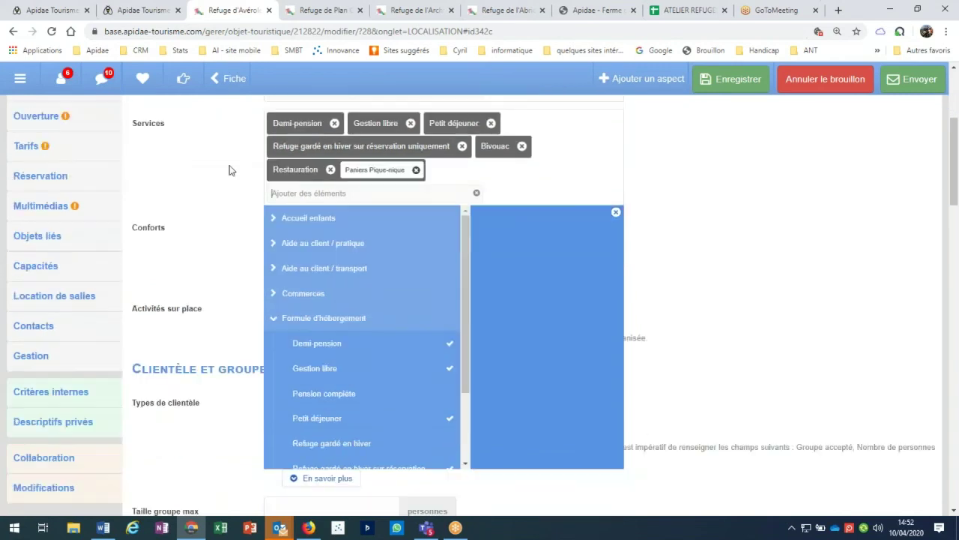
{"action": "scroll", "coordinate": [377, 358], "scroll_direction": "down", "scroll_amount": 3}
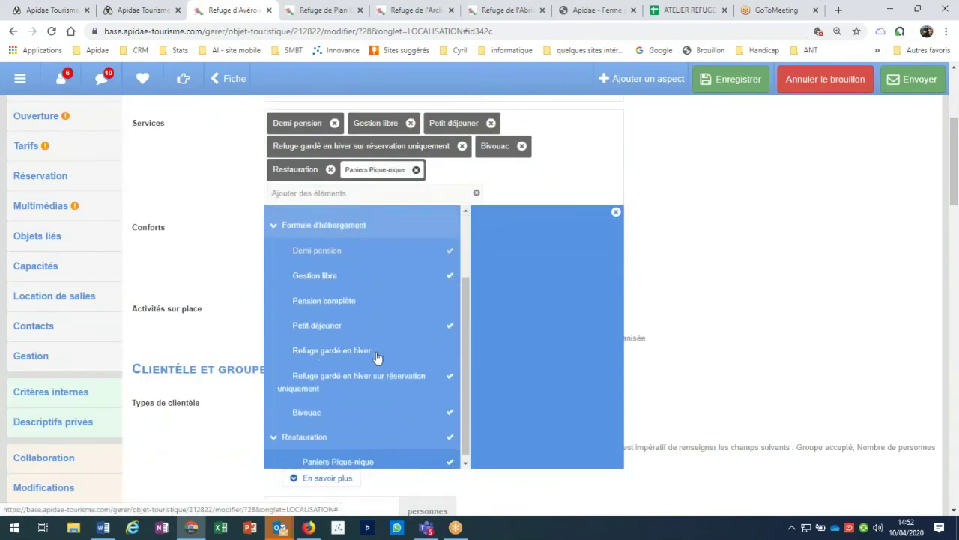
{"action": "scroll", "coordinate": [375, 359], "scroll_direction": "down", "scroll_amount": 1}
{"action": "scroll", "coordinate": [372, 360], "scroll_direction": "down", "scroll_amount": 1}
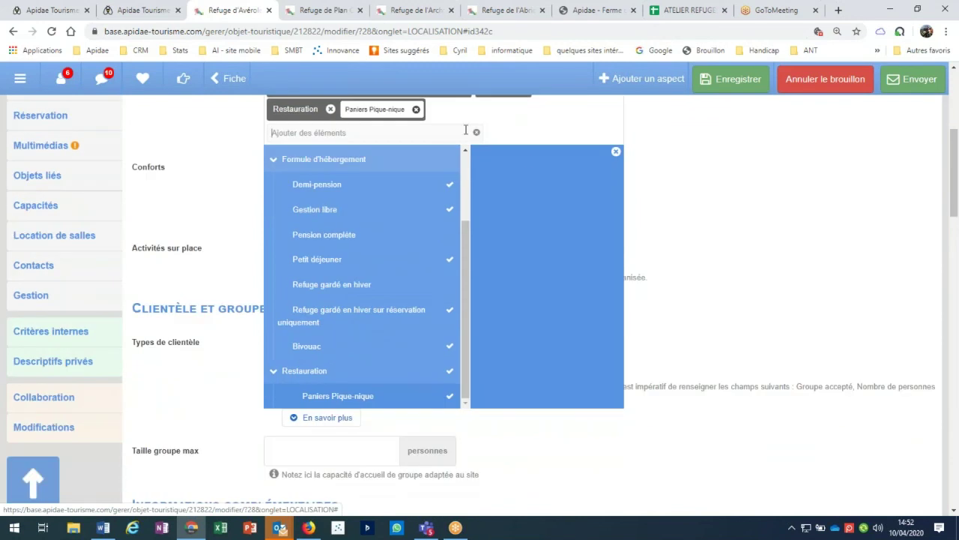
{"action": "scroll", "coordinate": [526, 160], "scroll_direction": "up", "scroll_amount": 2}
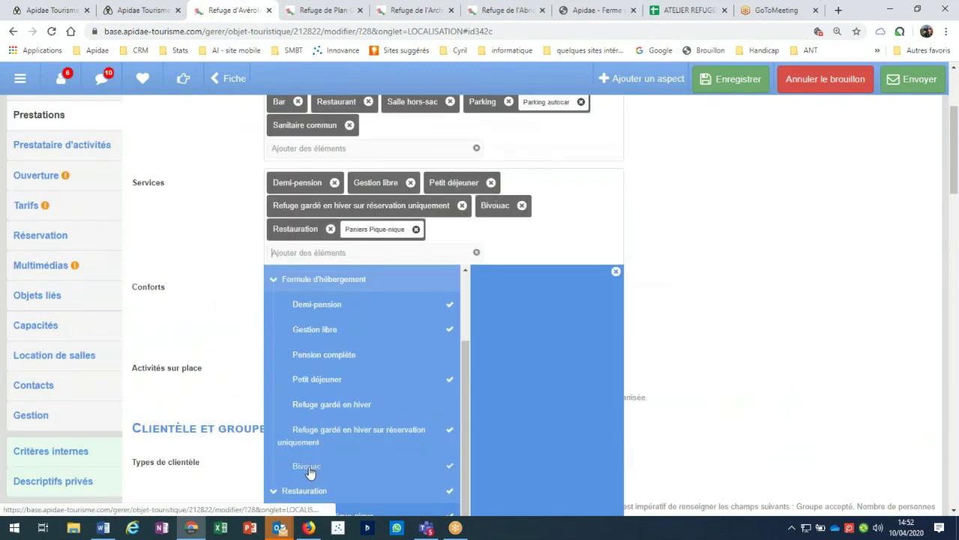
{"action": "mouse_move", "coordinate": [352, 435]}
{"action": "scroll", "coordinate": [308, 469], "scroll_direction": "up", "scroll_amount": 2}
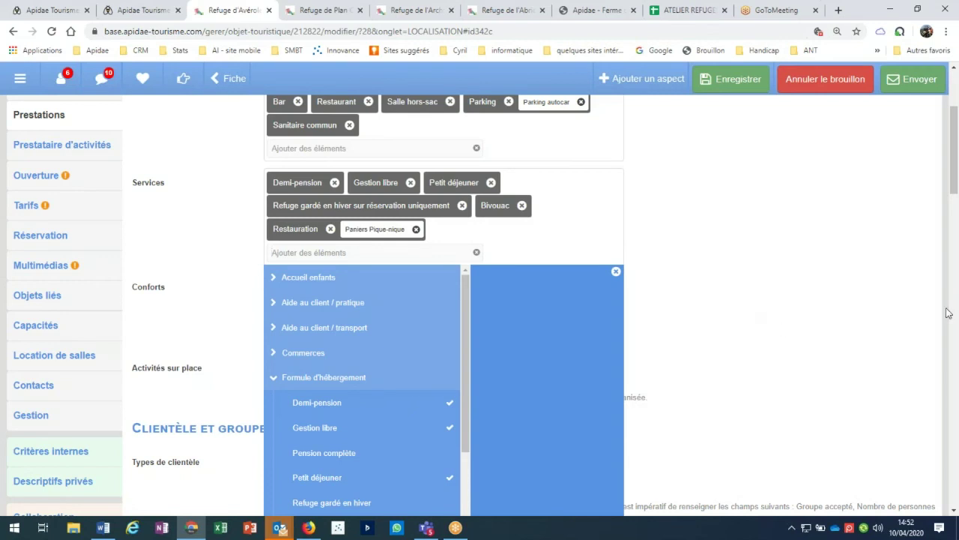
- Go back to the Tarifs section and highlight the 8 € single-rate wording in the Complément tarifs text
{"action": "left_click", "coordinate": [26, 206]}
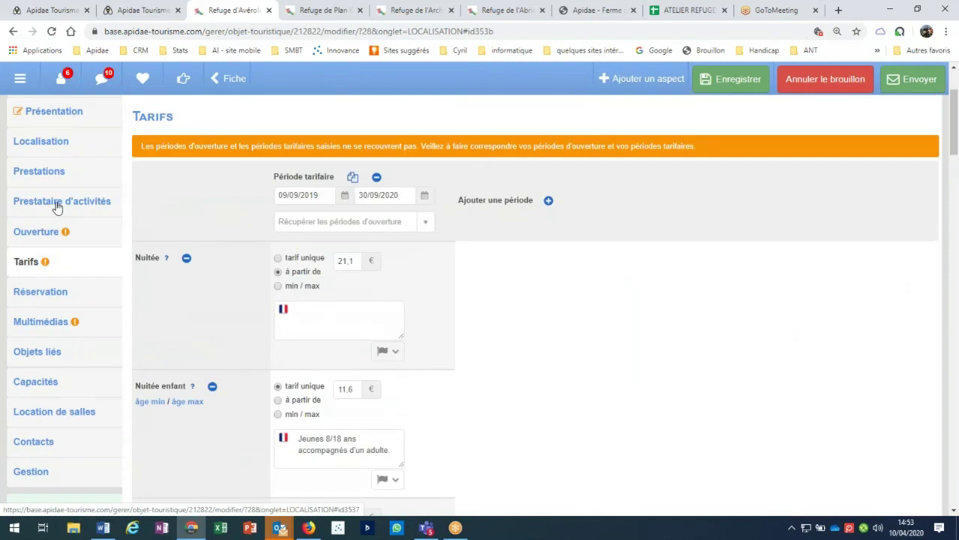
{"action": "scroll", "coordinate": [56, 207], "scroll_direction": "up", "scroll_amount": 2}
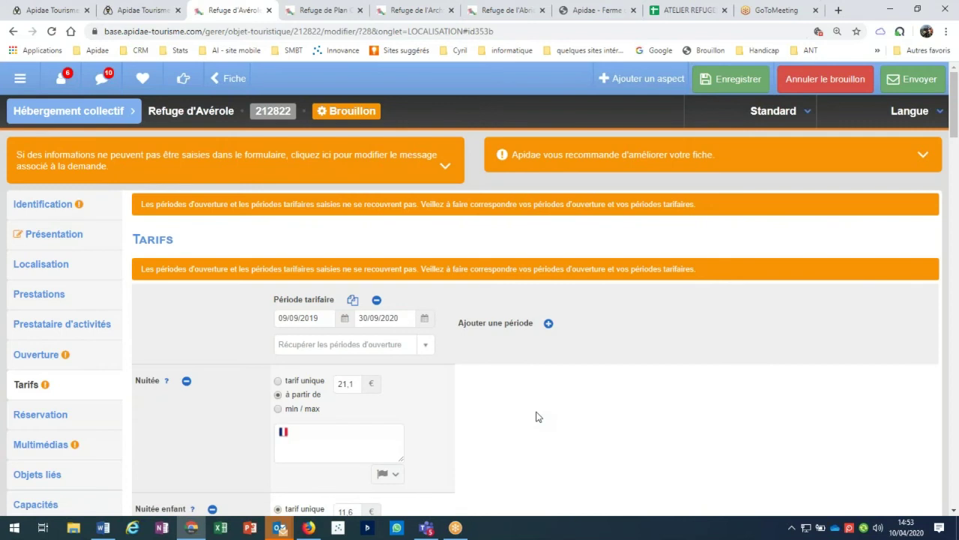
{"action": "scroll", "coordinate": [537, 416], "scroll_direction": "down", "scroll_amount": 4}
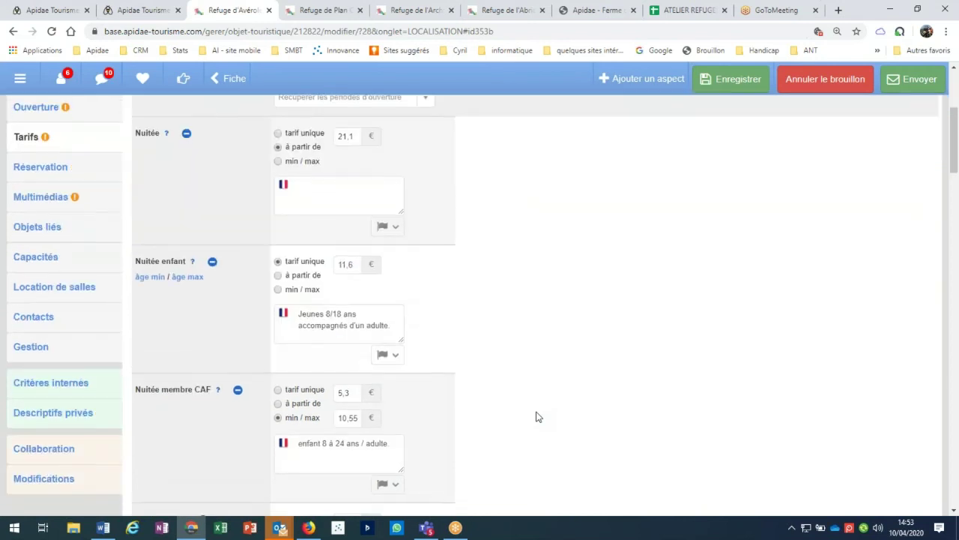
{"action": "scroll", "coordinate": [537, 416], "scroll_direction": "down", "scroll_amount": 10}
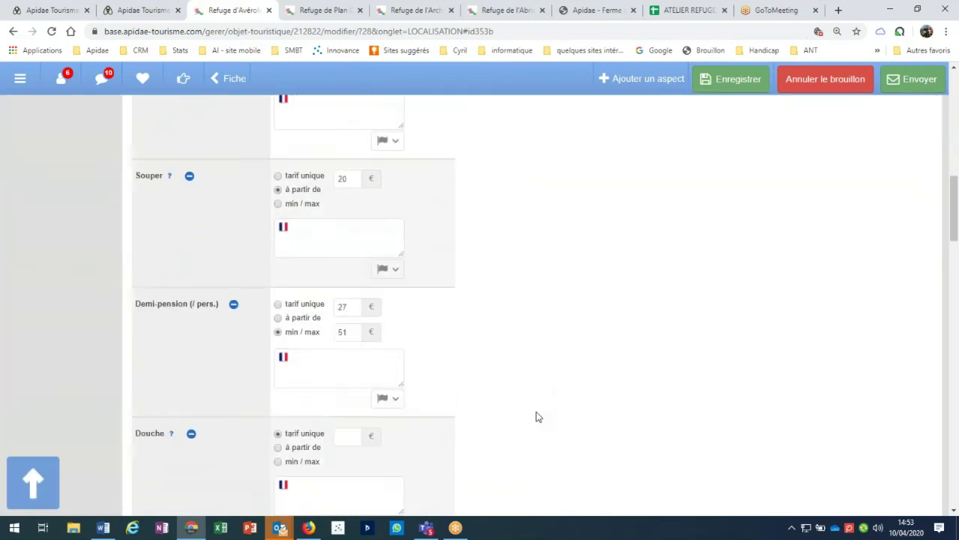
{"action": "scroll", "coordinate": [537, 417], "scroll_direction": "down", "scroll_amount": 1}
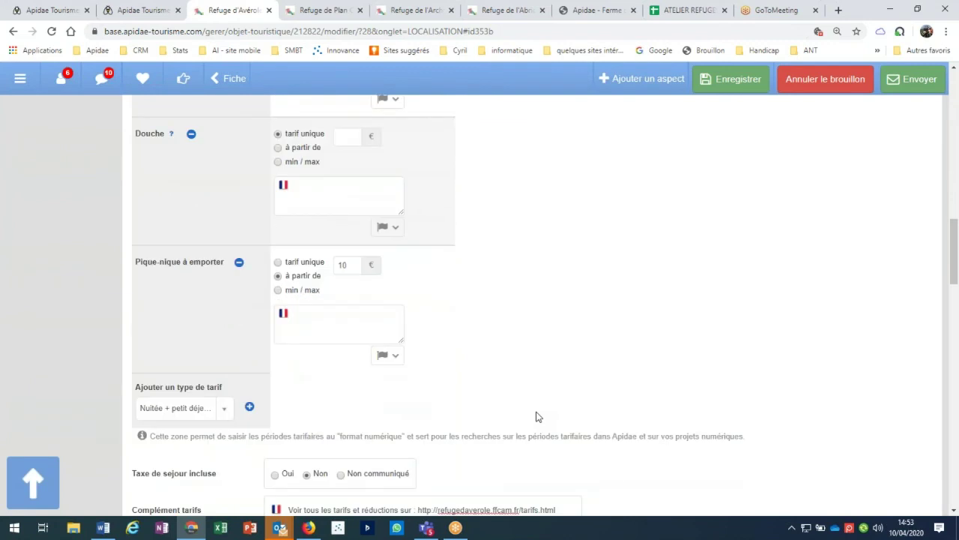
{"action": "scroll", "coordinate": [537, 417], "scroll_direction": "down", "scroll_amount": 1}
{"action": "scroll", "coordinate": [537, 417], "scroll_direction": "down", "scroll_amount": 2}
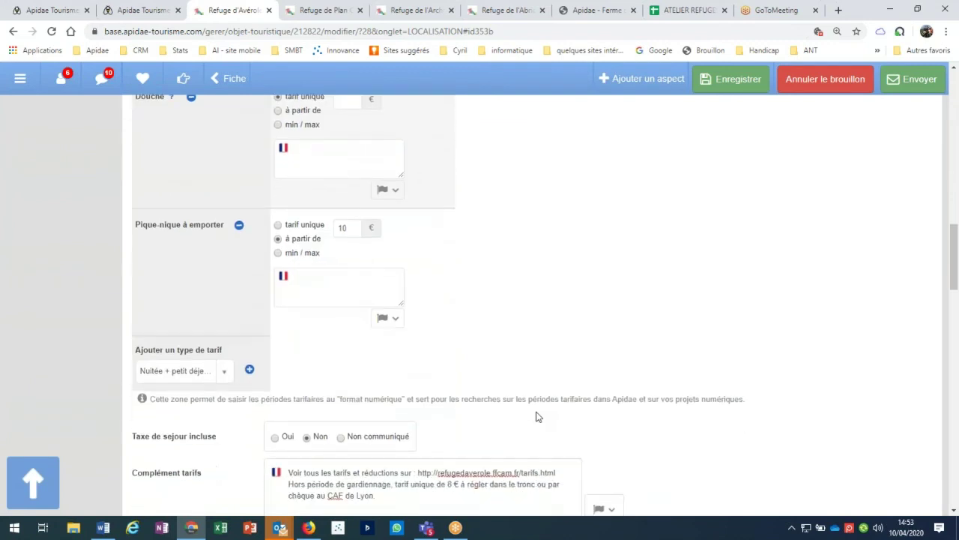
{"action": "left_click", "coordinate": [535, 413]}
{"action": "left_click_drag", "start_coordinate": [438, 402], "coordinate": [458, 402]}
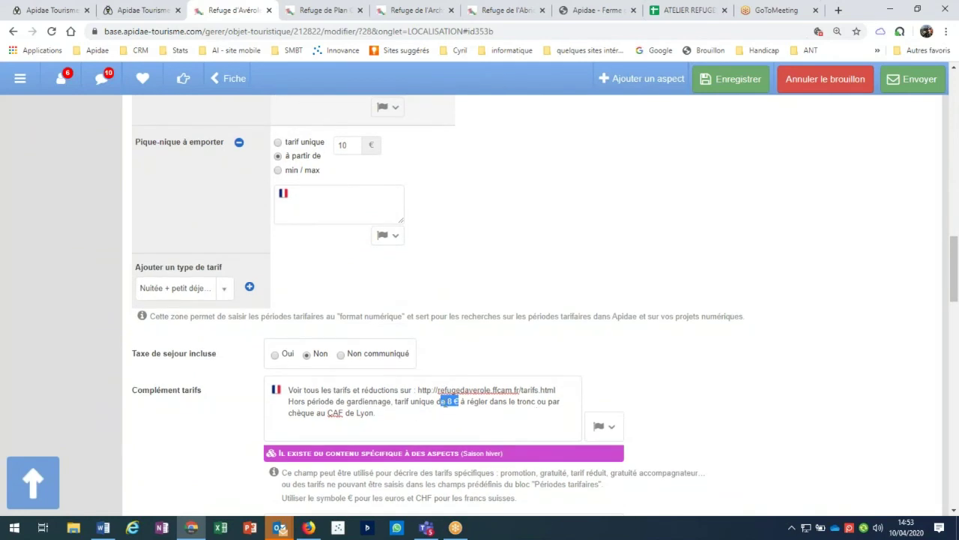
{"action": "left_click_drag", "start_coordinate": [398, 402], "coordinate": [470, 402]}
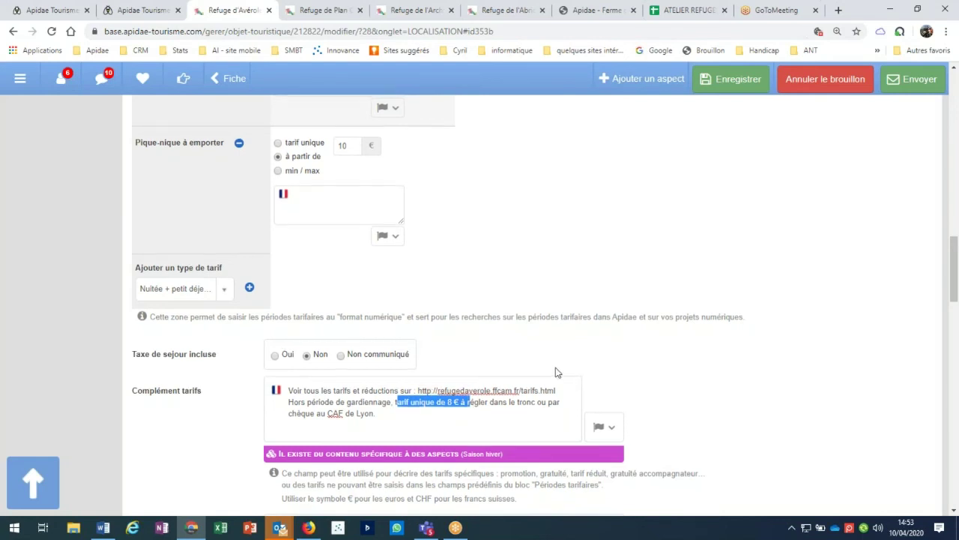
- Read the help descriptions for the Nuitée and Nuitée enfant rates, and close each one
{"action": "scroll", "coordinate": [556, 373], "scroll_direction": "up", "scroll_amount": 8}
{"action": "scroll", "coordinate": [555, 373], "scroll_direction": "up", "scroll_amount": 3}
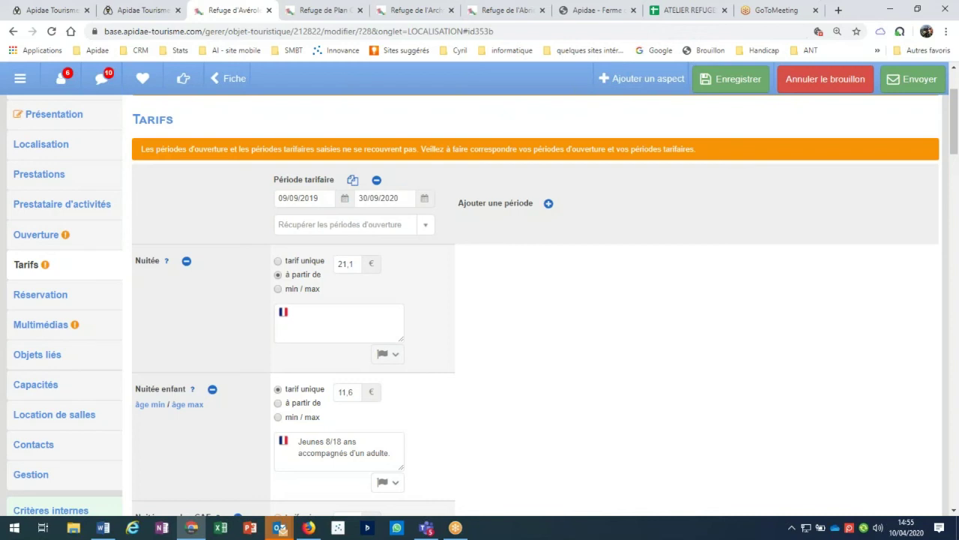
{"action": "left_click", "coordinate": [167, 266]}
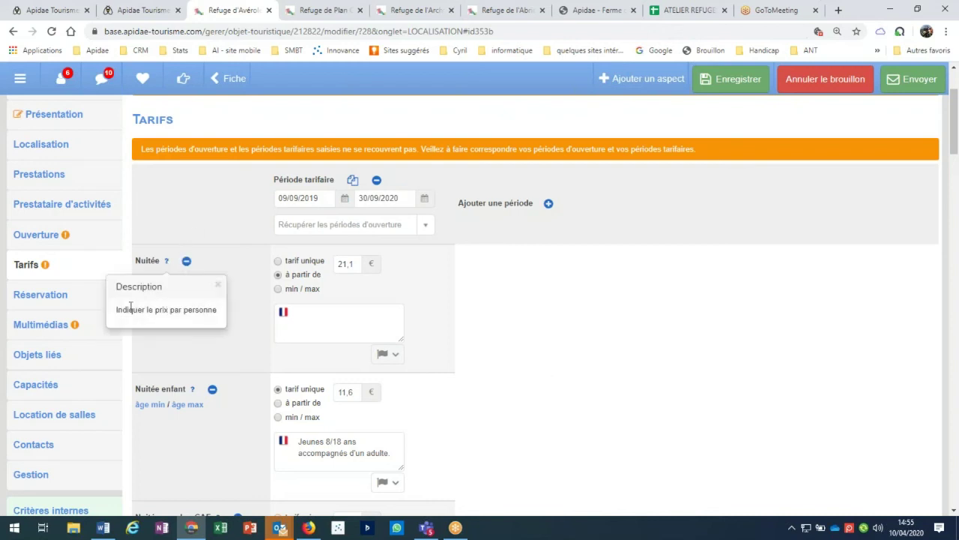
{"action": "left_click", "coordinate": [167, 261]}
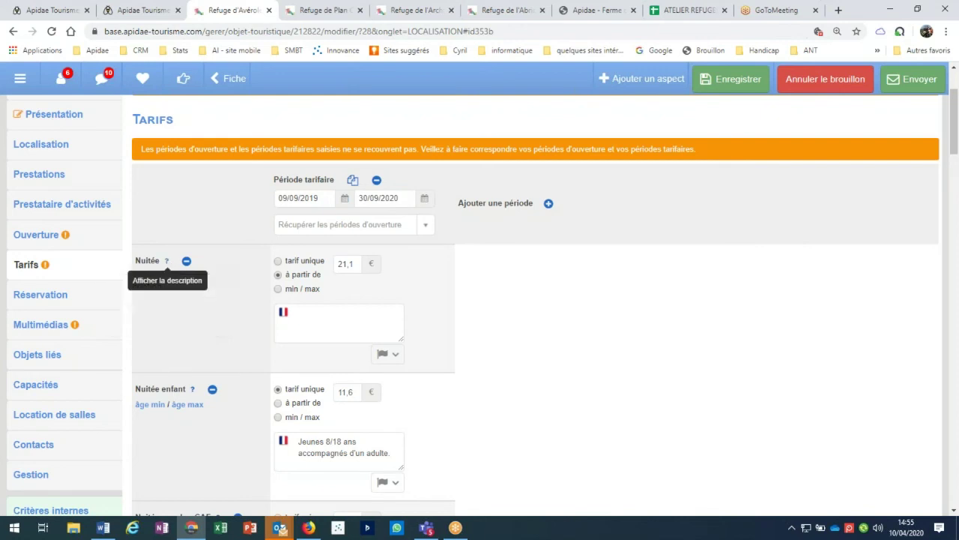
{"action": "left_click", "coordinate": [193, 390]}
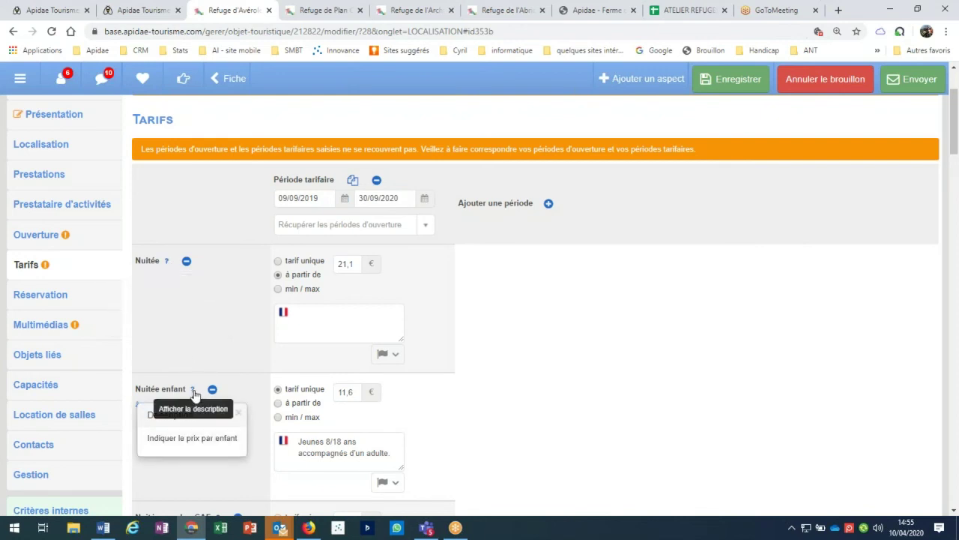
{"action": "left_click", "coordinate": [192, 391]}
- Replace a digit of the Nuitée rate with 4 in the pricing table
{"action": "scroll", "coordinate": [204, 343], "scroll_direction": "down", "scroll_amount": 2}
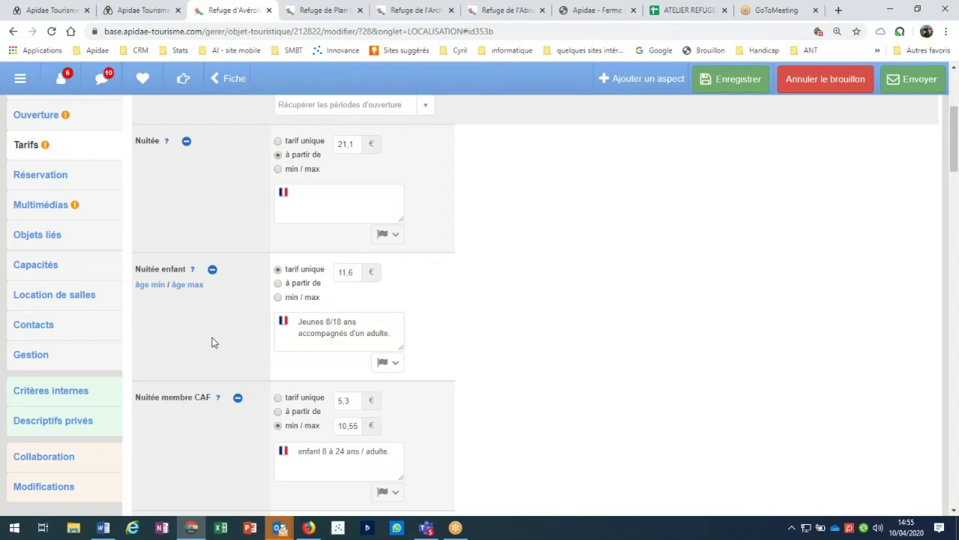
{"action": "scroll", "coordinate": [212, 342], "scroll_direction": "up", "scroll_amount": 1}
{"action": "scroll", "coordinate": [212, 342], "scroll_direction": "up", "scroll_amount": 2}
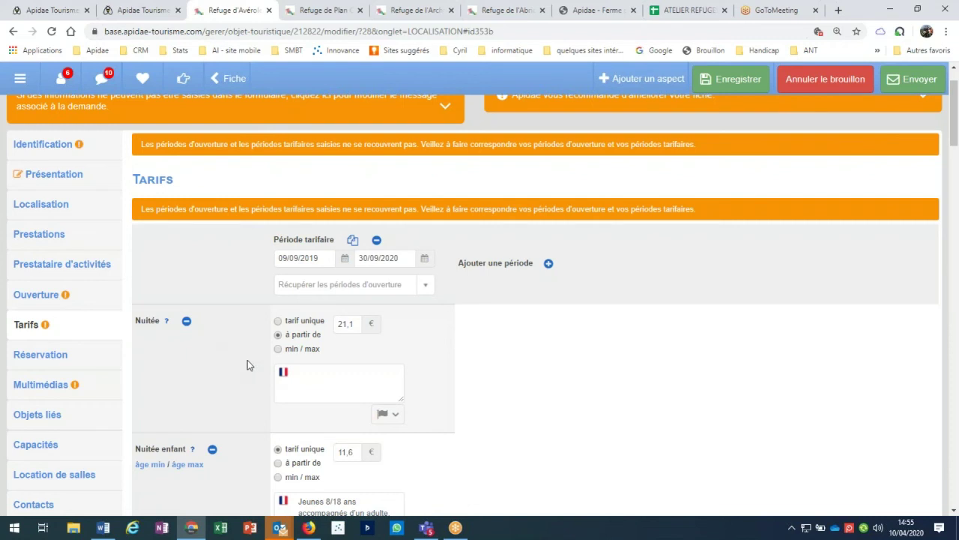
{"action": "left_click", "coordinate": [349, 323]}
{"action": "key", "text": "BackSpace"}
{"action": "type", "text": "4"}
- Open the Réservation section and look over the refuge's booking body and its reservation web address
{"action": "left_click", "coordinate": [64, 361]}
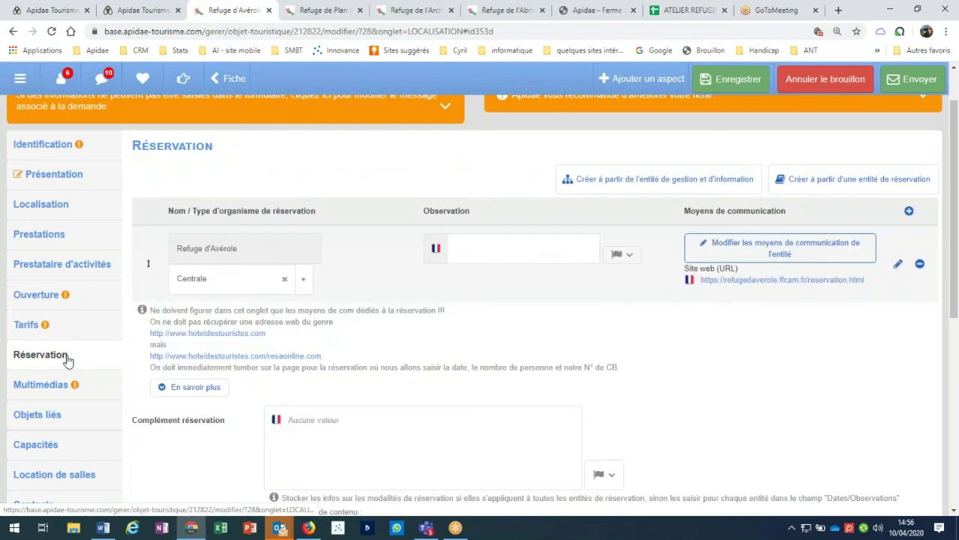
{"action": "scroll", "coordinate": [66, 361], "scroll_direction": "up", "scroll_amount": 1}
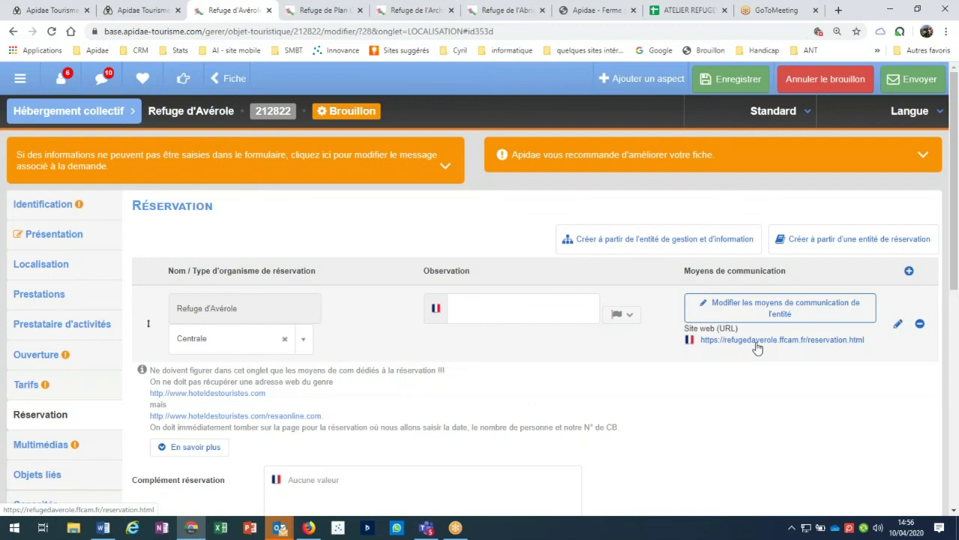
- Check the Complément réservation field, then open the Multimédias section and review the illustrations' names, captions, copyrights and image dimensions
{"action": "scroll", "coordinate": [757, 347], "scroll_direction": "down", "scroll_amount": 2}
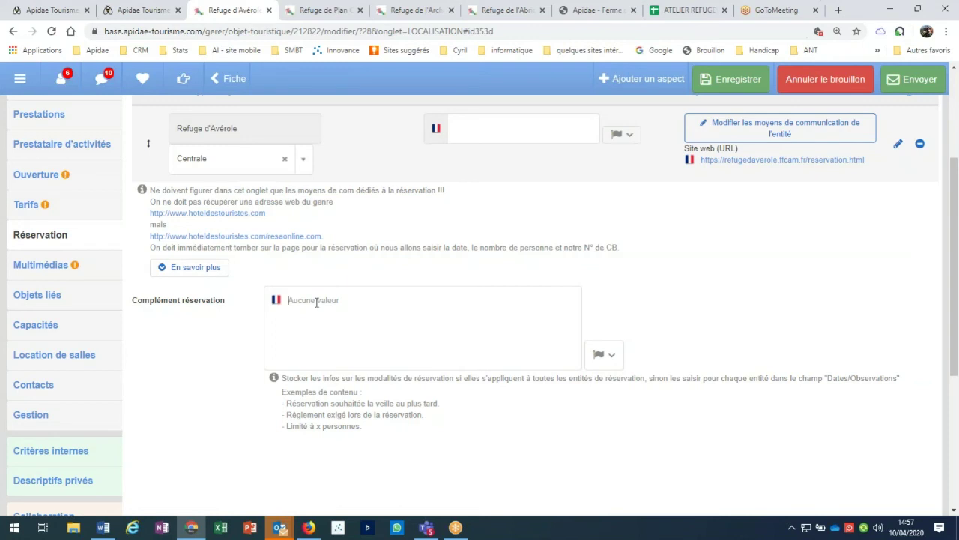
{"action": "left_click", "coordinate": [55, 271]}
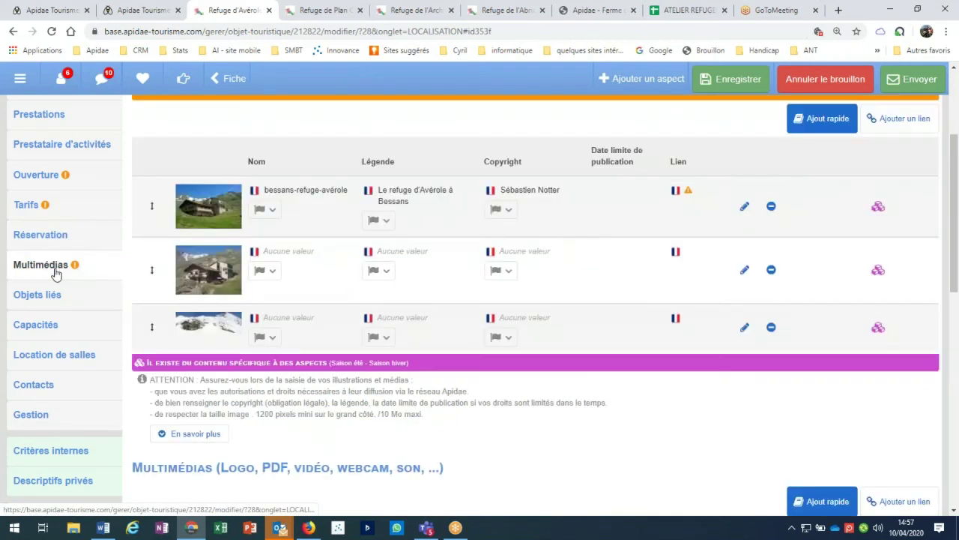
{"action": "scroll", "coordinate": [56, 272], "scroll_direction": "up", "scroll_amount": 3}
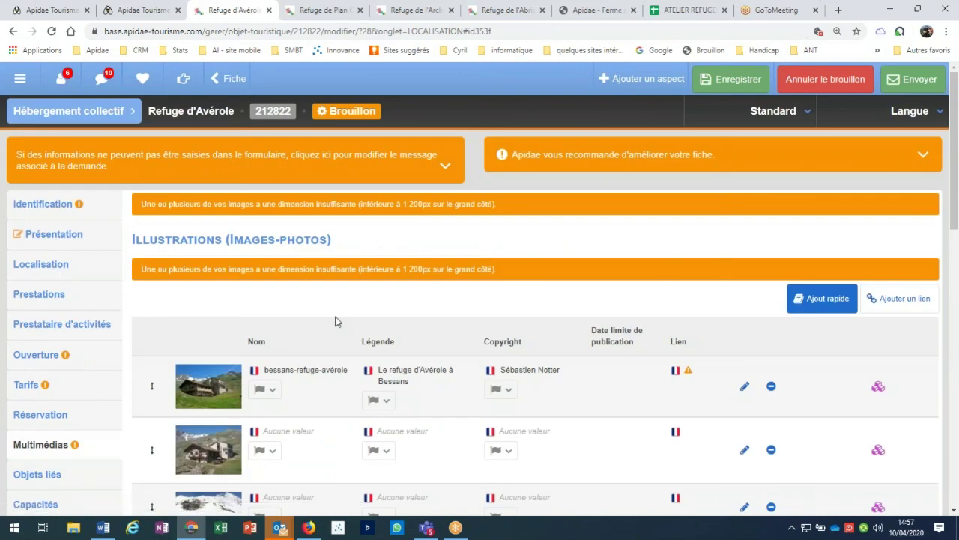
{"action": "scroll", "coordinate": [335, 321], "scroll_direction": "down", "scroll_amount": 1}
{"action": "scroll", "coordinate": [335, 320], "scroll_direction": "down", "scroll_amount": 2}
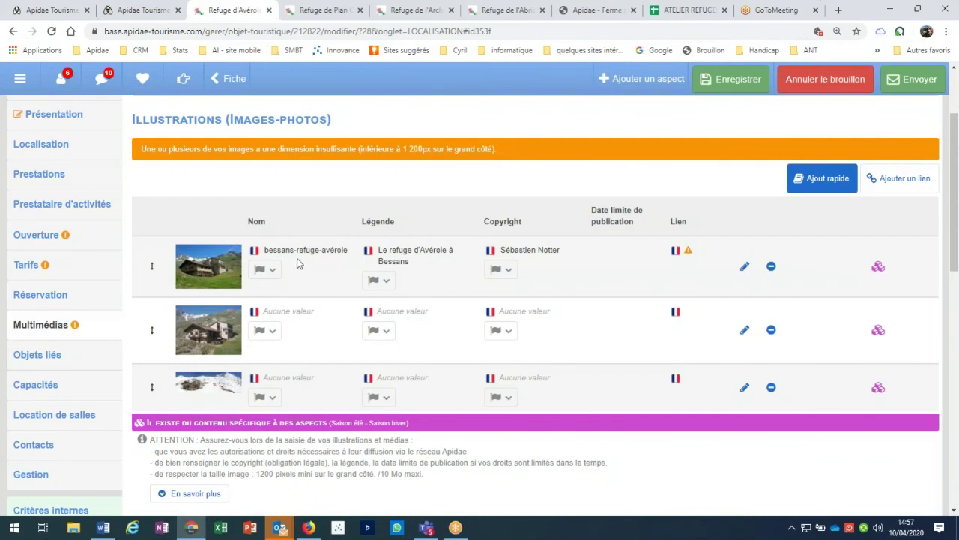
{"action": "mouse_move", "coordinate": [180, 396]}
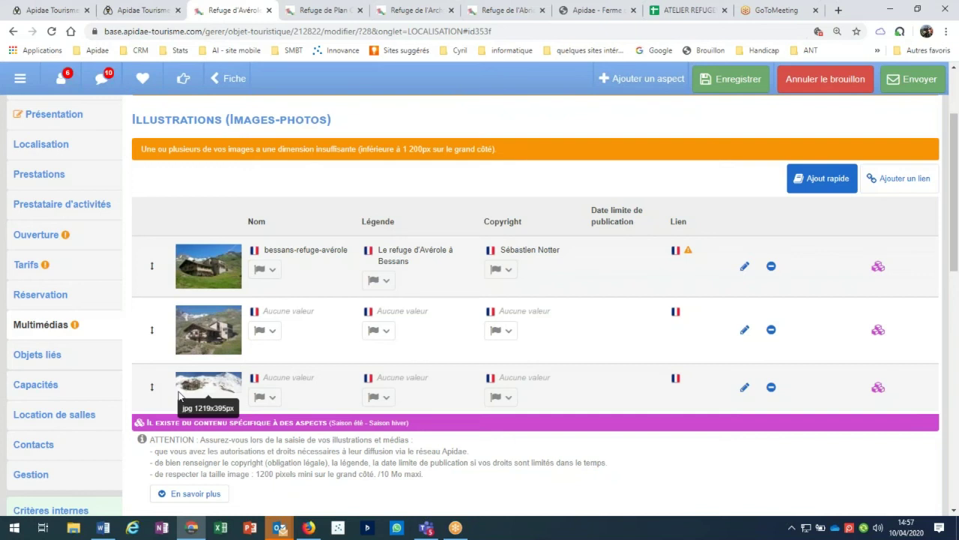
{"action": "scroll", "coordinate": [191, 425], "scroll_direction": "down", "scroll_amount": 1}
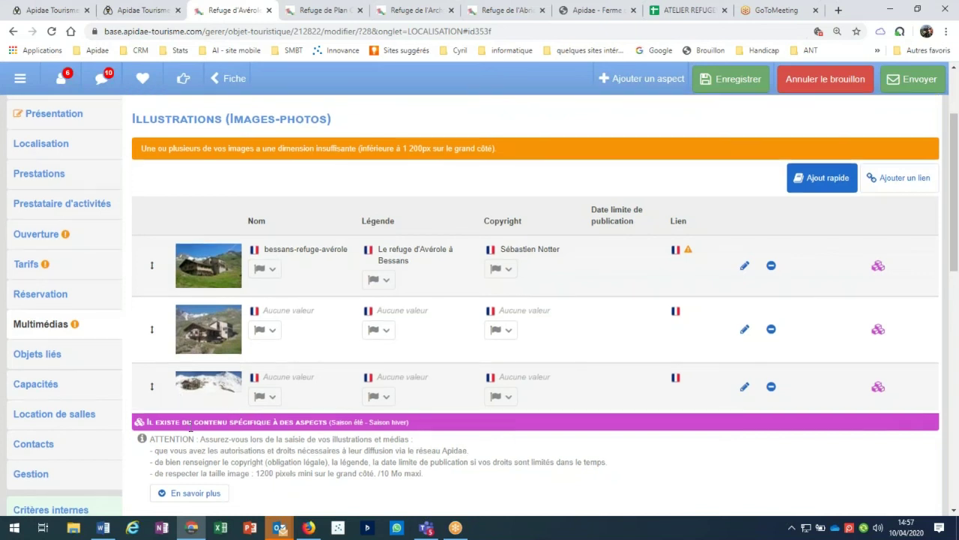
{"action": "scroll", "coordinate": [189, 425], "scroll_direction": "down", "scroll_amount": 1}
{"action": "scroll", "coordinate": [208, 437], "scroll_direction": "down", "scroll_amount": 1}
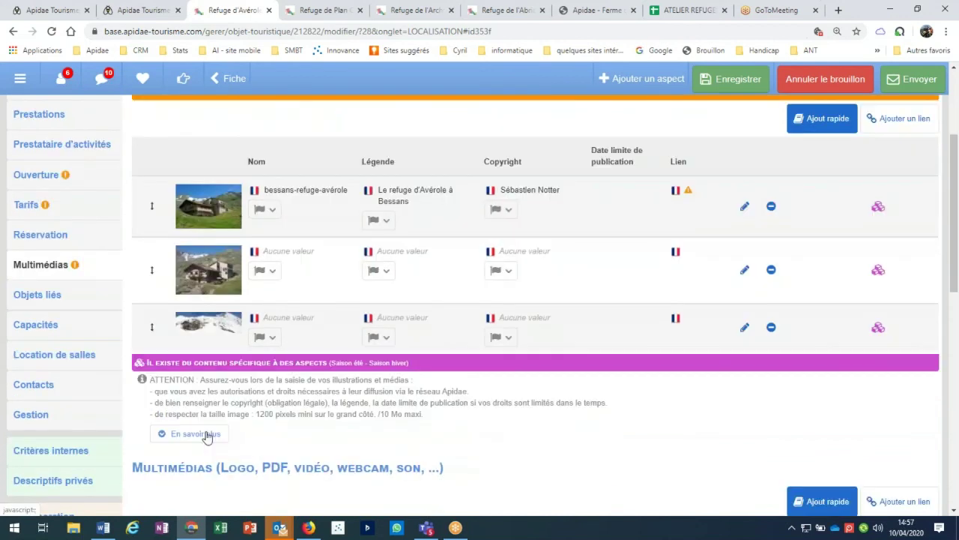
- Expand the illustrations help and read the rules for photo name, caption, copyright and publication deadline
{"action": "left_click", "coordinate": [194, 434]}
{"action": "scroll", "coordinate": [425, 309], "scroll_direction": "down", "scroll_amount": 5}
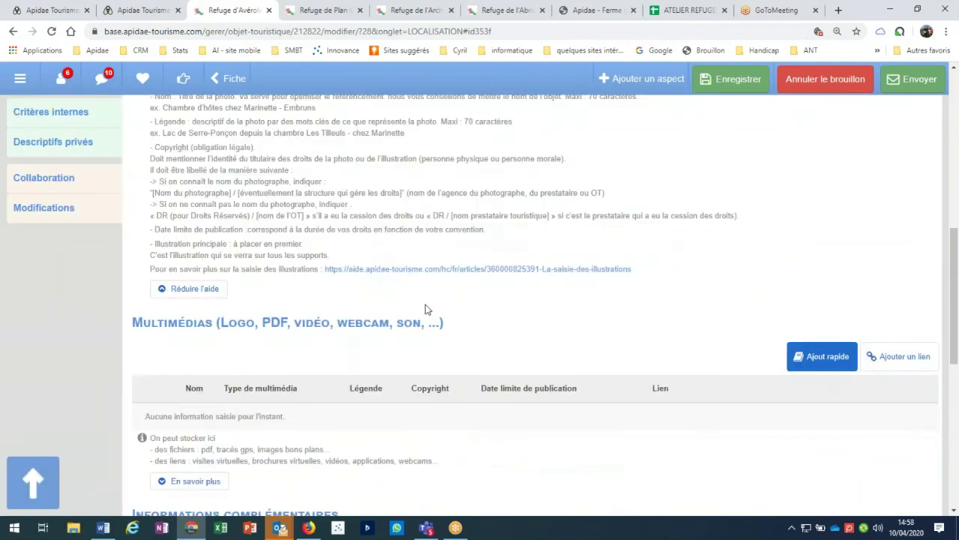
{"action": "scroll", "coordinate": [425, 309], "scroll_direction": "up", "scroll_amount": 1}
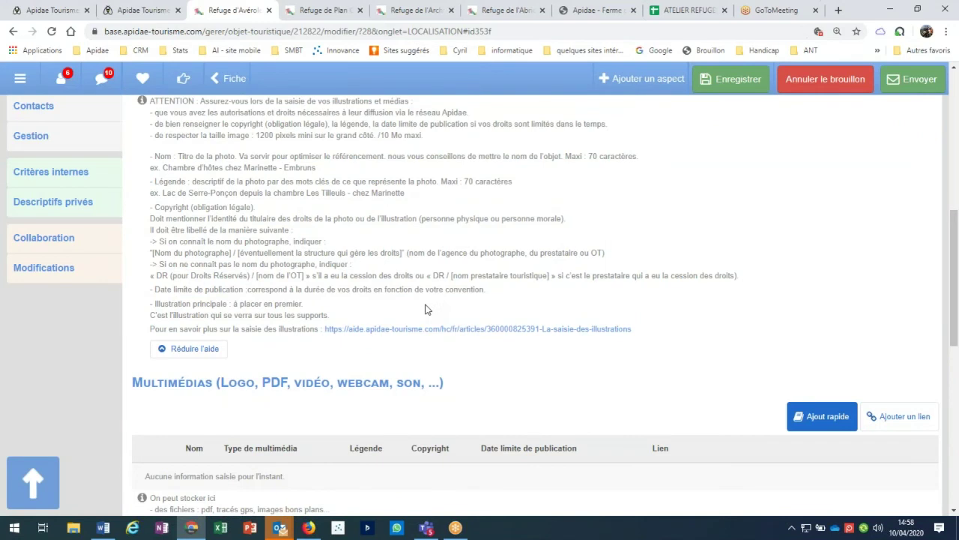
{"action": "scroll", "coordinate": [425, 308], "scroll_direction": "up", "scroll_amount": 3}
{"action": "scroll", "coordinate": [425, 309], "scroll_direction": "up", "scroll_amount": 2}
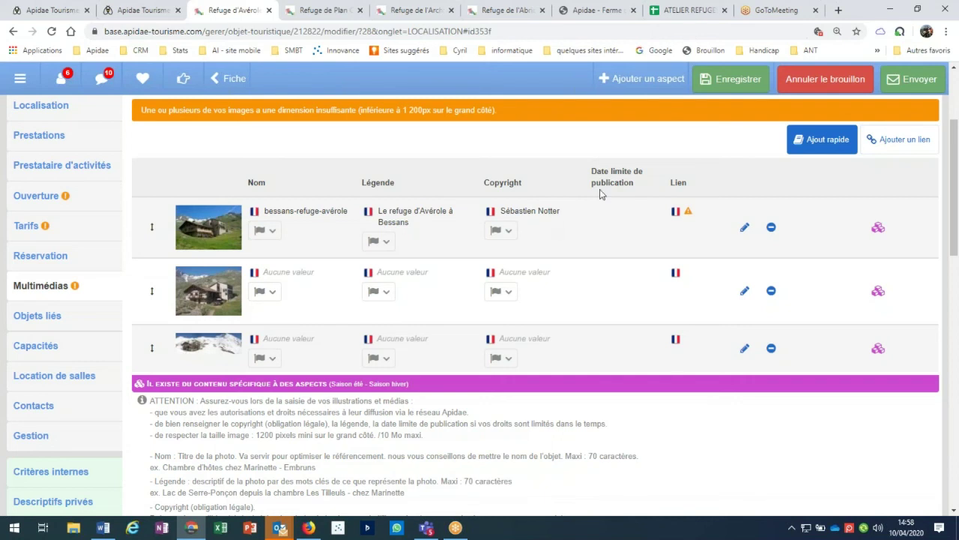
{"action": "left_click", "coordinate": [586, 10]}
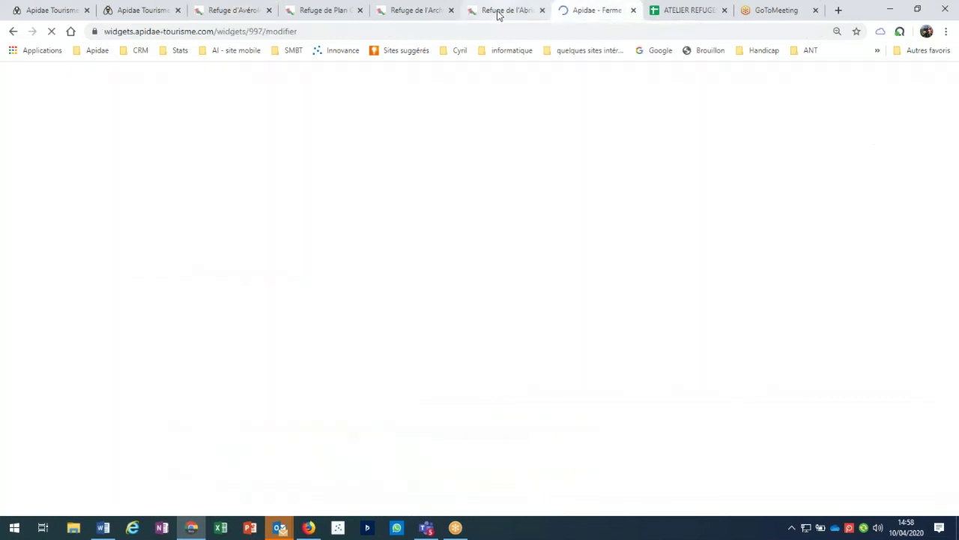
{"action": "left_click", "coordinate": [498, 14]}
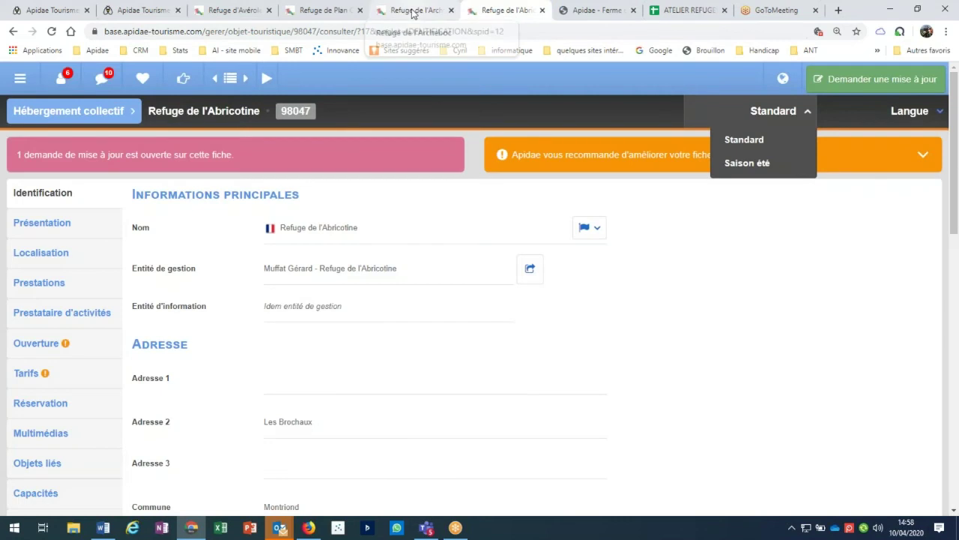
{"action": "left_click", "coordinate": [416, 10]}
{"action": "left_click", "coordinate": [314, 17]}
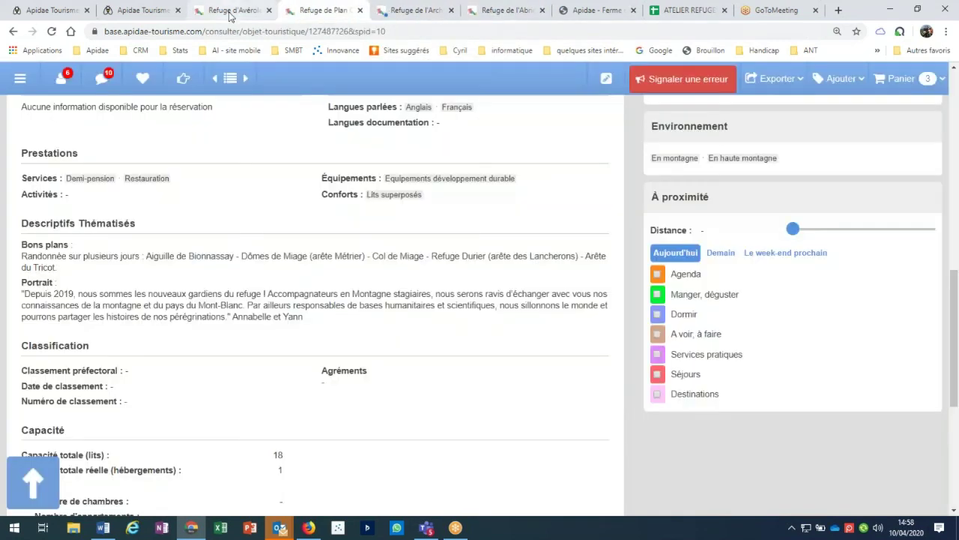
{"action": "left_click", "coordinate": [230, 15]}
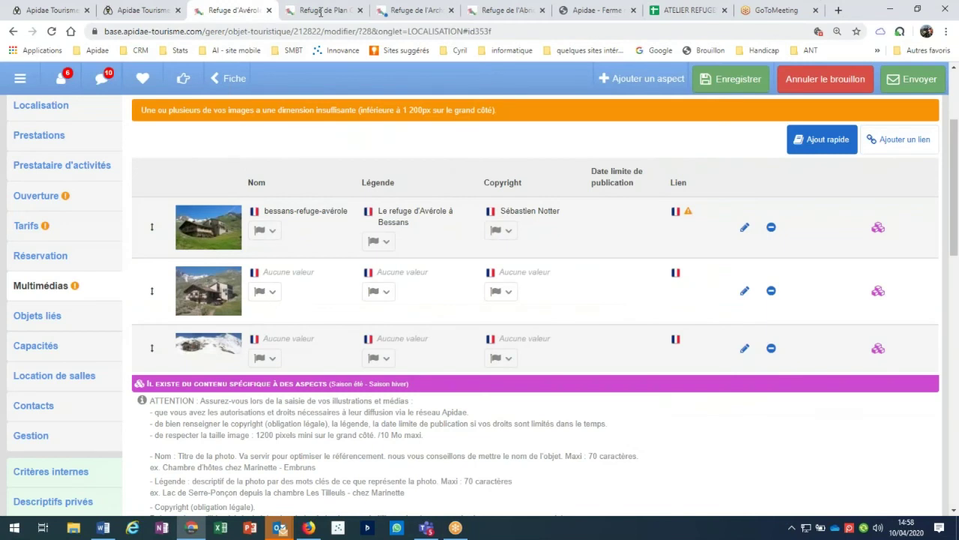
{"action": "left_click", "coordinate": [320, 12]}
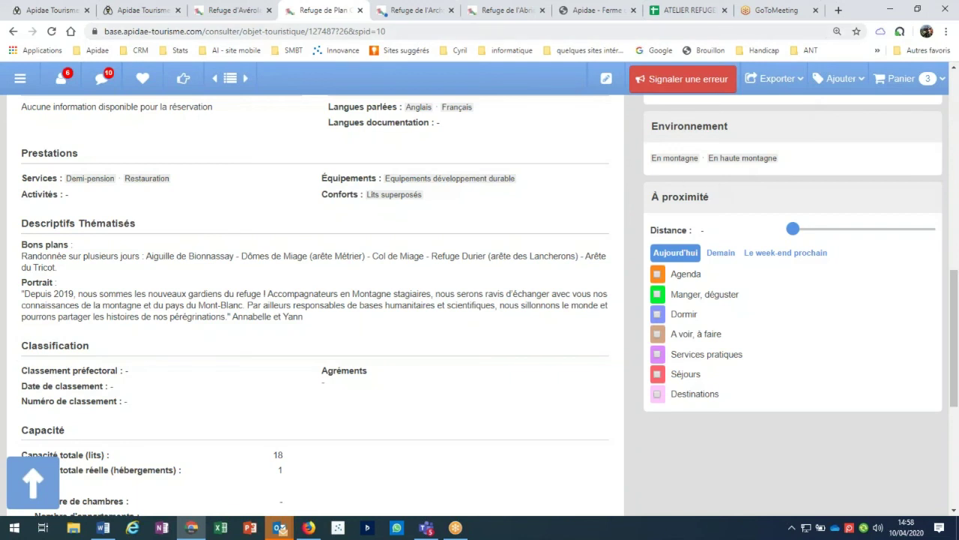
- Bring up the Refuge de l'Archeboc print sheet, cancel its printing and go to the start of the sheet
{"action": "left_click", "coordinate": [412, 11]}
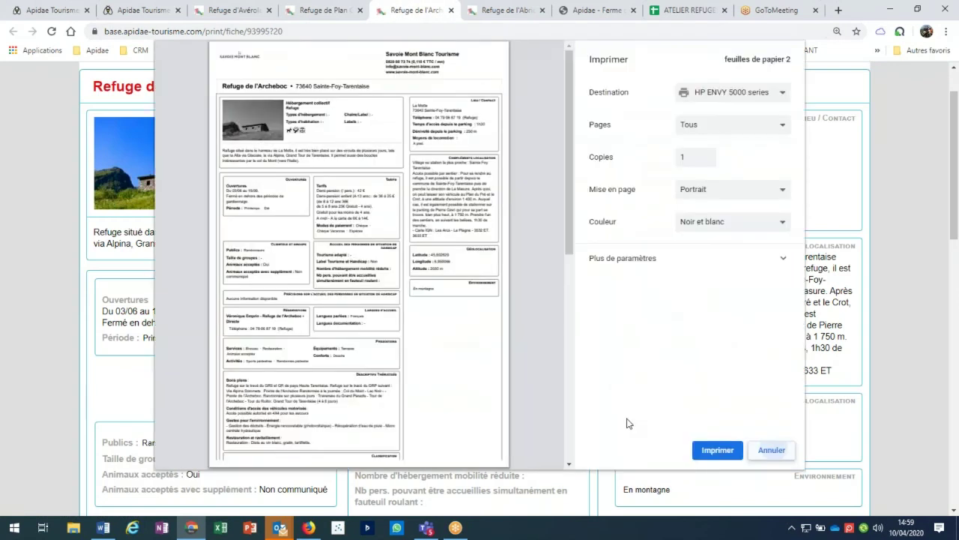
{"action": "key", "text": "Escape"}
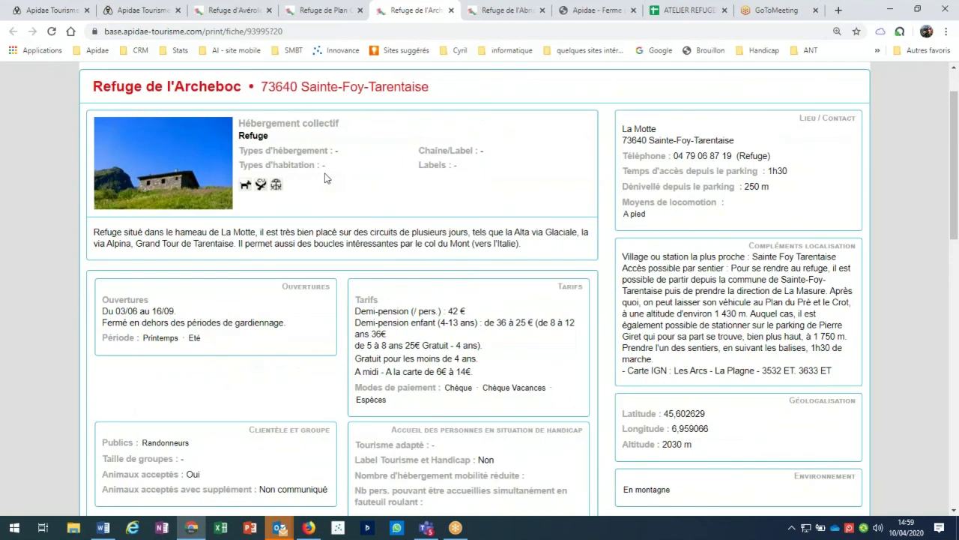
{"action": "scroll", "coordinate": [546, 317], "scroll_direction": "up", "scroll_amount": 1}
{"action": "scroll", "coordinate": [546, 312], "scroll_direction": "up", "scroll_amount": 1}
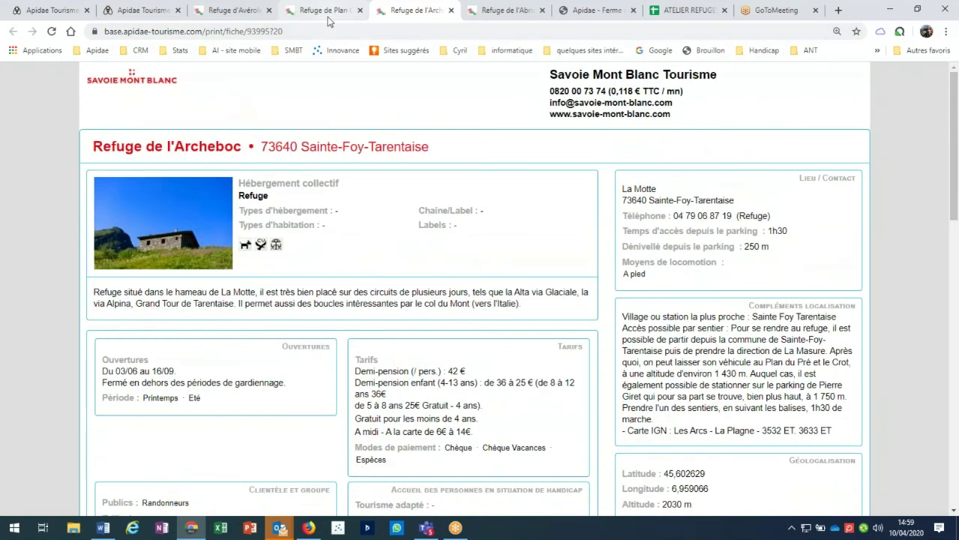
- Switch to the Refuge de Plan Glacier record and show its export options, including Imprimer la fiche
{"action": "left_click", "coordinate": [511, 11]}
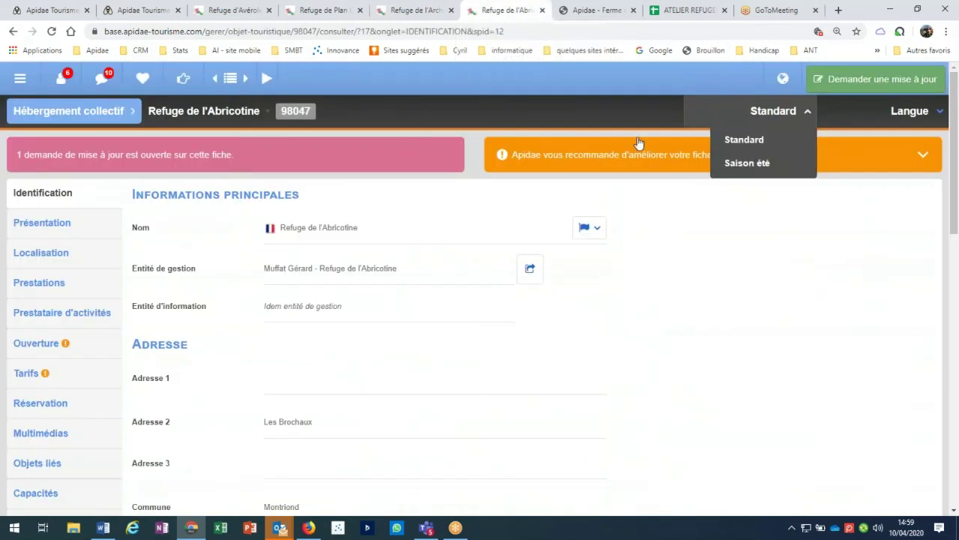
{"action": "left_click", "coordinate": [326, 14]}
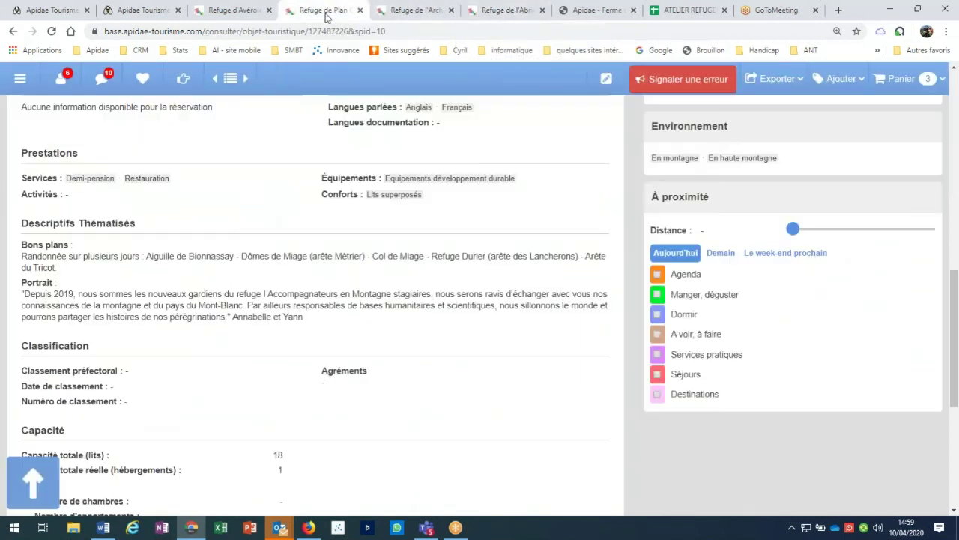
{"action": "scroll", "coordinate": [315, 300], "scroll_direction": "up", "scroll_amount": 4}
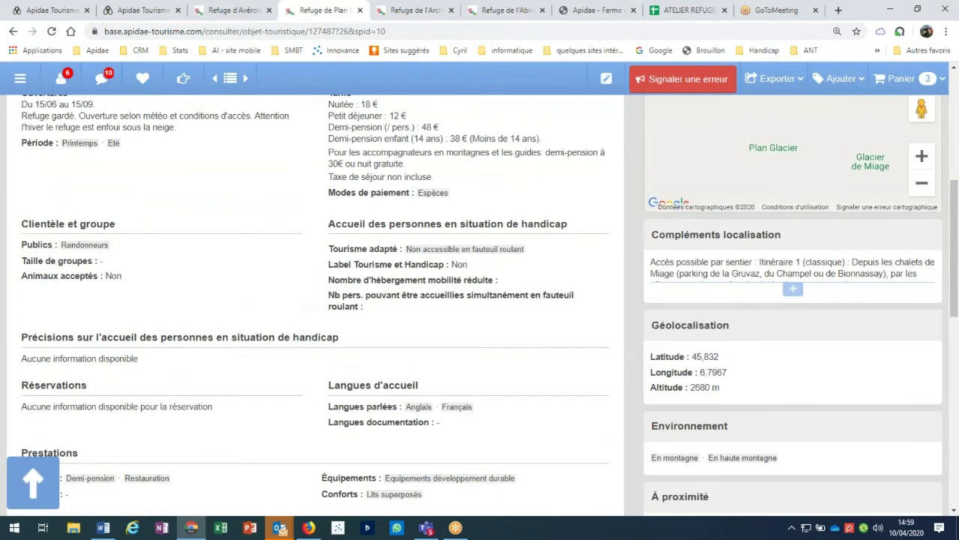
{"action": "scroll", "coordinate": [450, 300], "scroll_direction": "up", "scroll_amount": 2}
{"action": "left_click", "coordinate": [773, 78]}
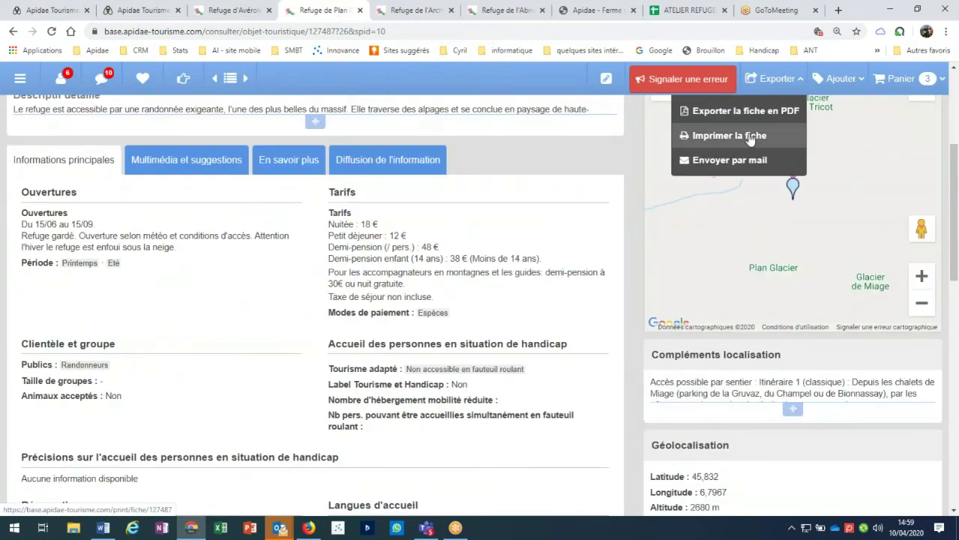
{"action": "left_click", "coordinate": [257, 18]}
- Look over the whole Refuge de l'Archeboc print sheet, from its description, openings and rates down to the capacity details
{"action": "left_click", "coordinate": [408, 11]}
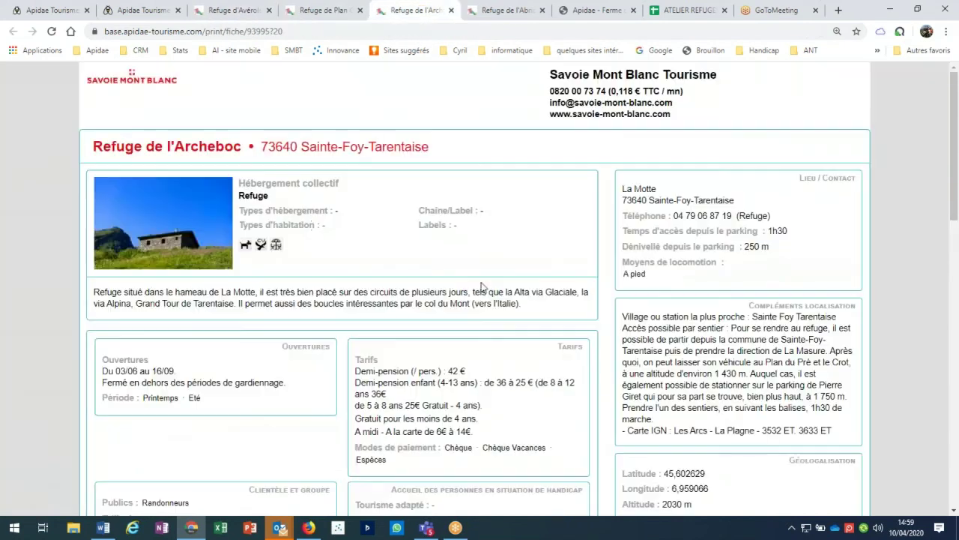
{"action": "scroll", "coordinate": [312, 226], "scroll_direction": "down", "scroll_amount": 1}
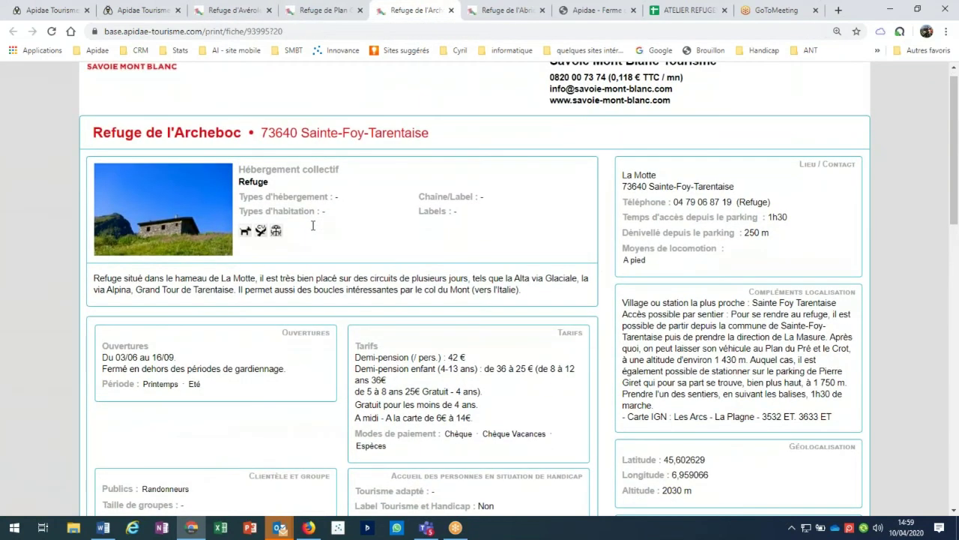
{"action": "scroll", "coordinate": [312, 226], "scroll_direction": "down", "scroll_amount": 15}
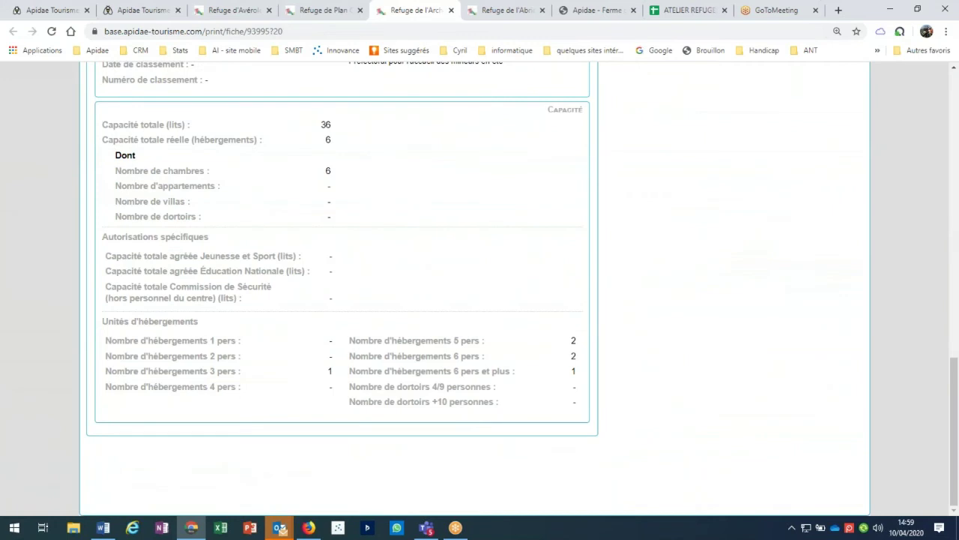
{"action": "scroll", "coordinate": [480, 288], "scroll_direction": "up", "scroll_amount": 4}
{"action": "scroll", "coordinate": [303, 230], "scroll_direction": "up", "scroll_amount": 10}
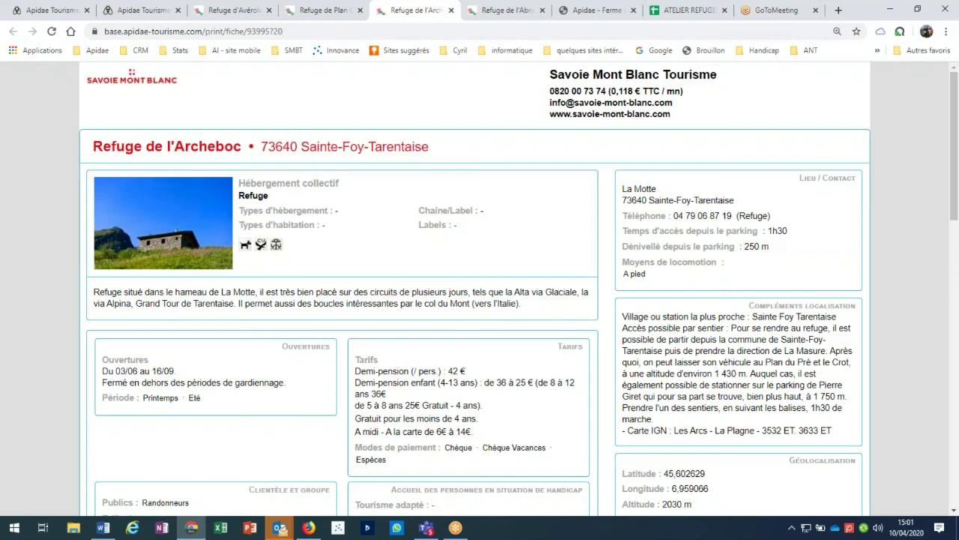
- Return to the Refuge d'Avérole record and review its illustrations and the block for logos, PDFs, videos and webcams
{"action": "left_click", "coordinate": [252, 18]}
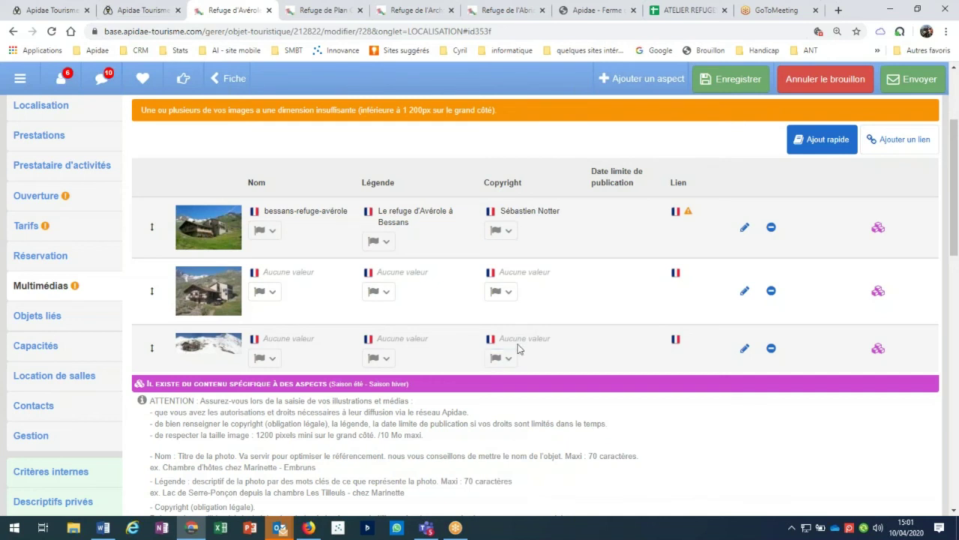
{"action": "mouse_move", "coordinate": [211, 239]}
{"action": "scroll", "coordinate": [721, 370], "scroll_direction": "down", "scroll_amount": 1}
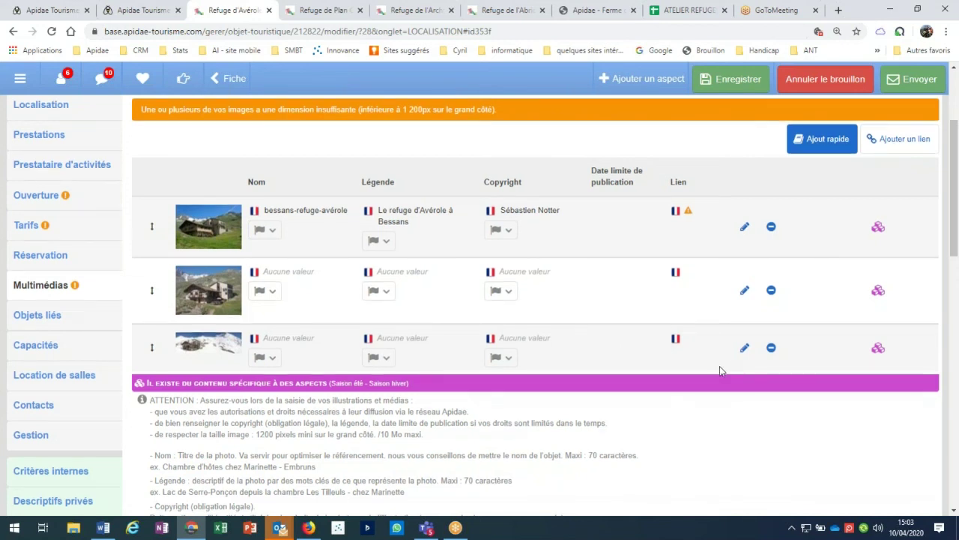
{"action": "scroll", "coordinate": [720, 370], "scroll_direction": "down", "scroll_amount": 1}
{"action": "scroll", "coordinate": [715, 370], "scroll_direction": "down", "scroll_amount": 8}
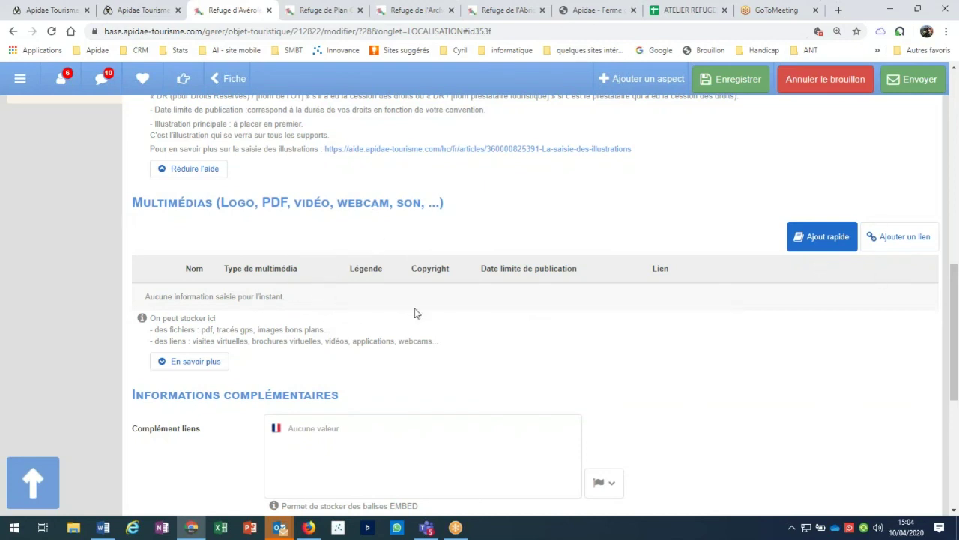
- Open the form for adding a multimedia link, view the available media types, and cancel it
{"action": "left_click", "coordinate": [832, 239]}
{"action": "left_click", "coordinate": [899, 236]}
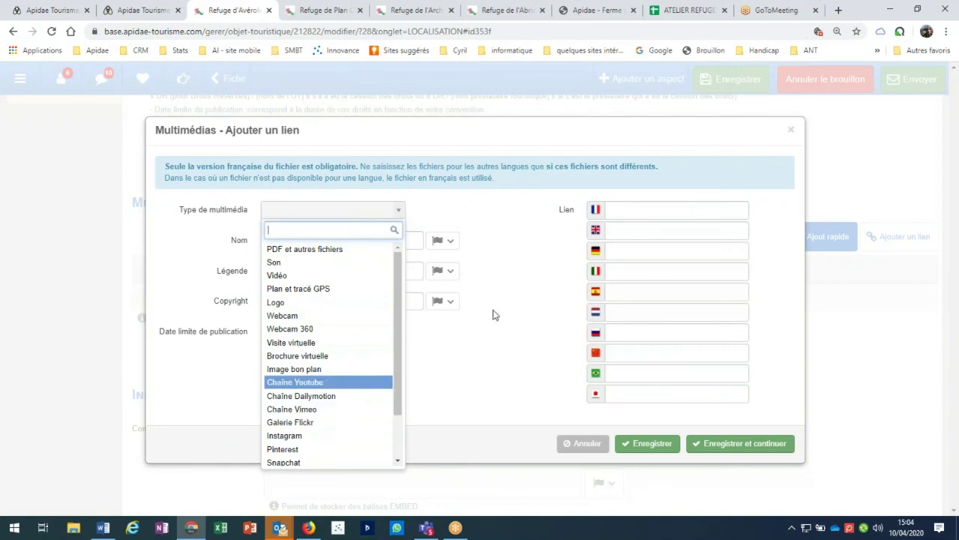
{"action": "left_click", "coordinate": [617, 465]}
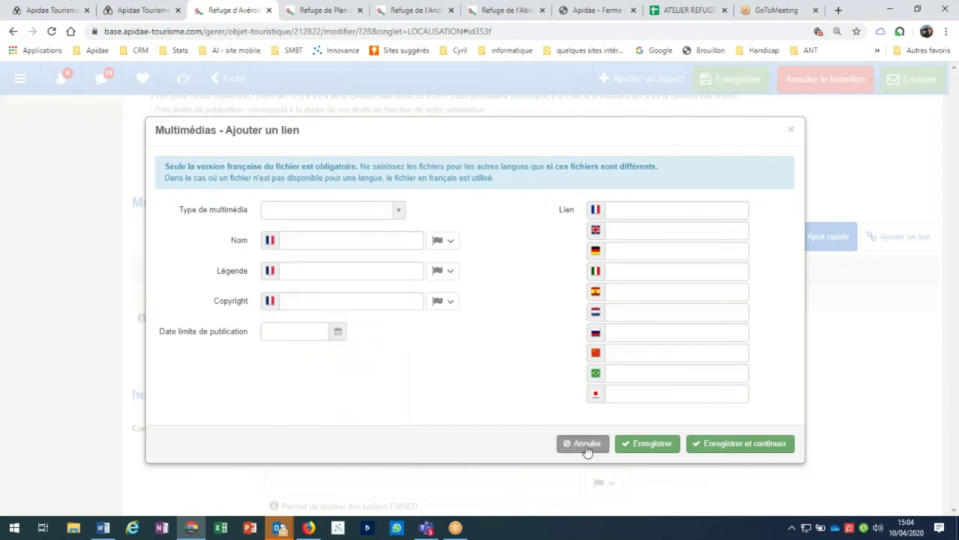
{"action": "left_click", "coordinate": [585, 444]}
- Open and dismiss the file picker for quickly adding a multimedia file, and look over the Complément liens field
{"action": "left_click", "coordinate": [816, 239]}
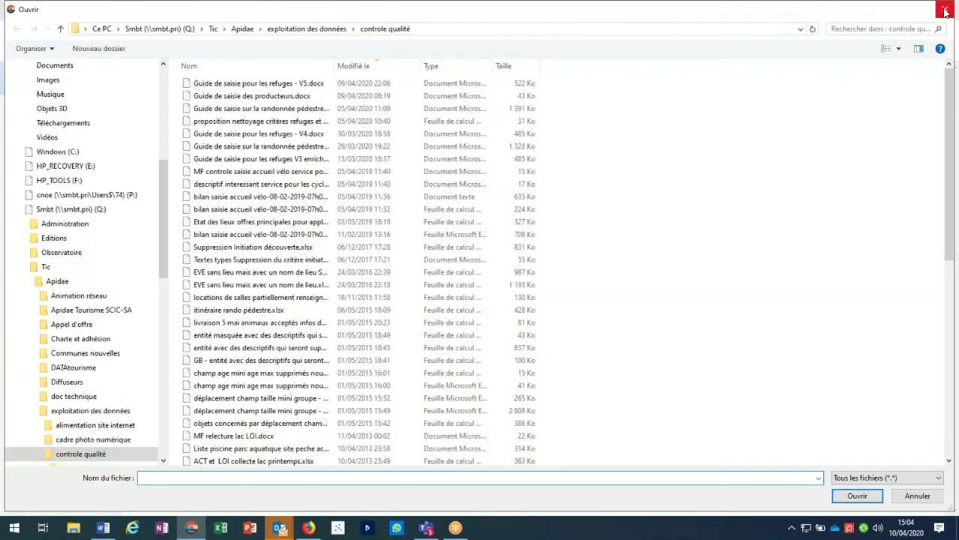
{"action": "left_click", "coordinate": [945, 9]}
{"action": "scroll", "coordinate": [515, 393], "scroll_direction": "down", "scroll_amount": 3}
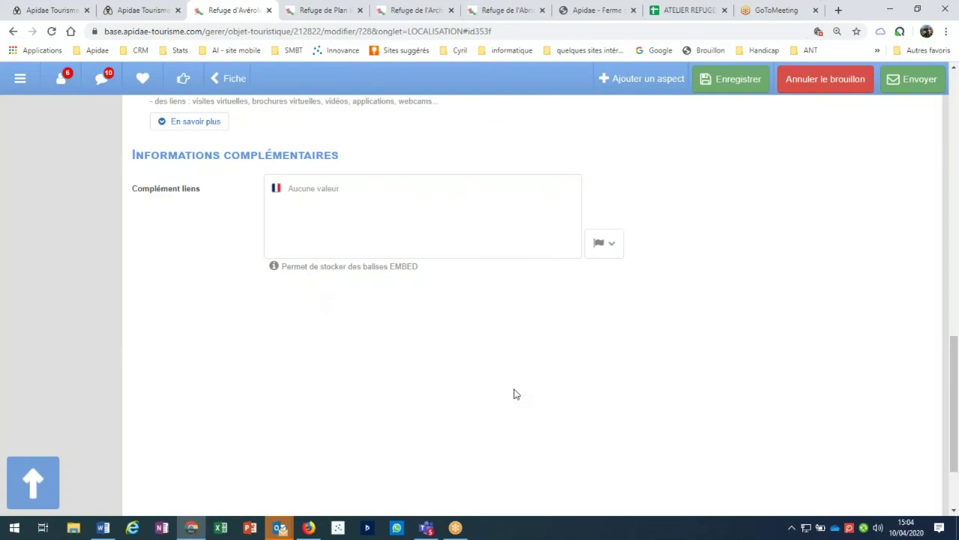
{"action": "scroll", "coordinate": [514, 393], "scroll_direction": "up", "scroll_amount": 2}
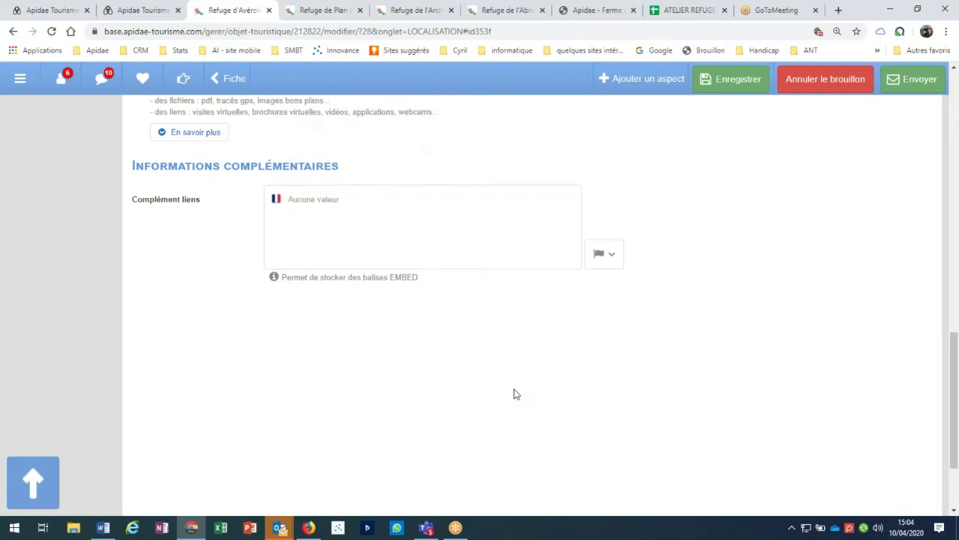
{"action": "scroll", "coordinate": [514, 393], "scroll_direction": "up", "scroll_amount": 3}
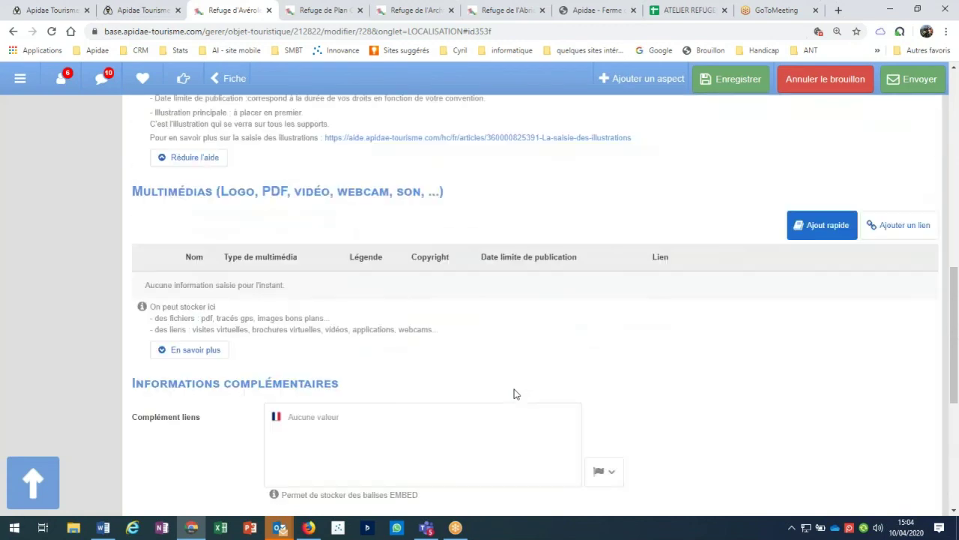
- Review the Refuge d'Avérole illustrations, their entry guidelines and the multimedia block, and display the record's linked objects
{"action": "scroll", "coordinate": [514, 394], "scroll_direction": "up", "scroll_amount": 5}
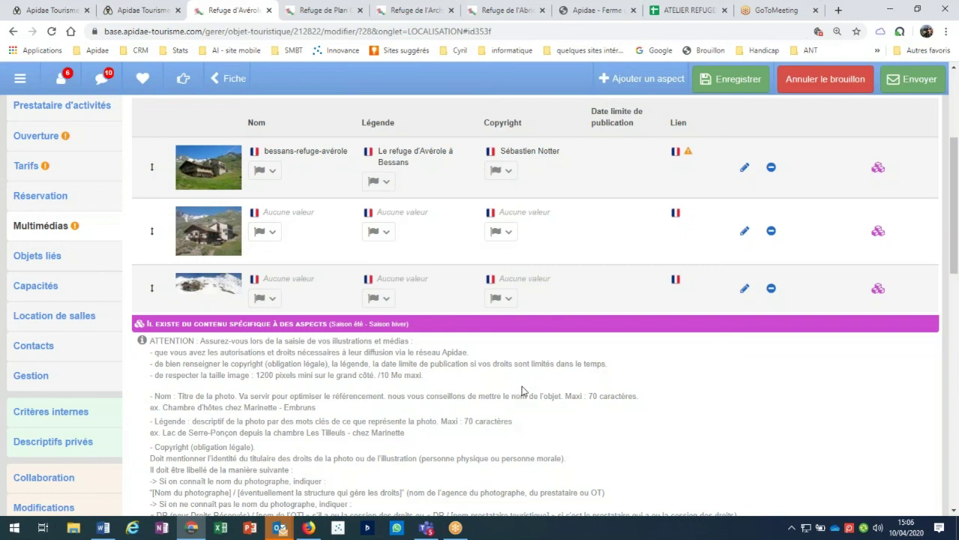
{"action": "scroll", "coordinate": [523, 390], "scroll_direction": "down", "scroll_amount": 1}
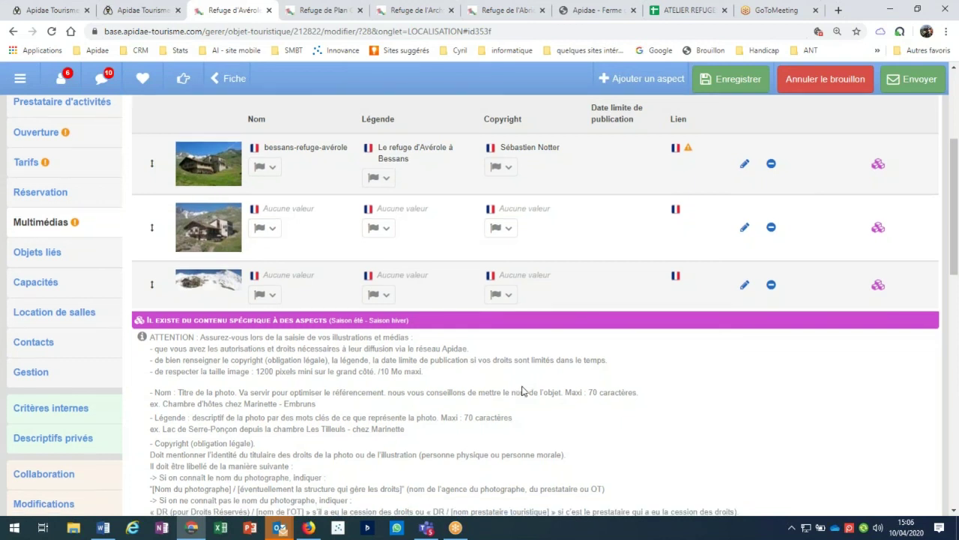
{"action": "scroll", "coordinate": [510, 379], "scroll_direction": "down", "scroll_amount": 2}
{"action": "scroll", "coordinate": [493, 366], "scroll_direction": "up", "scroll_amount": 3}
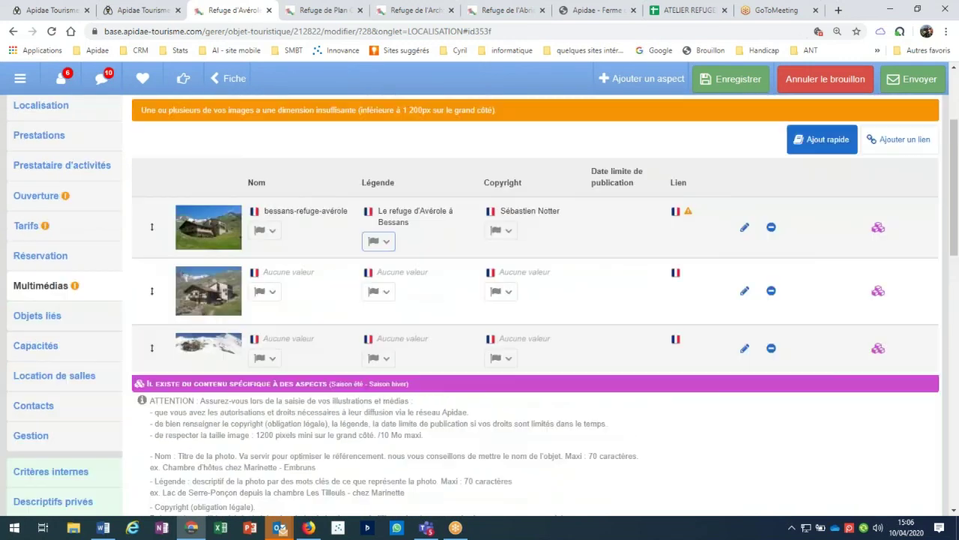
{"action": "scroll", "coordinate": [252, 265], "scroll_direction": "down", "scroll_amount": 5}
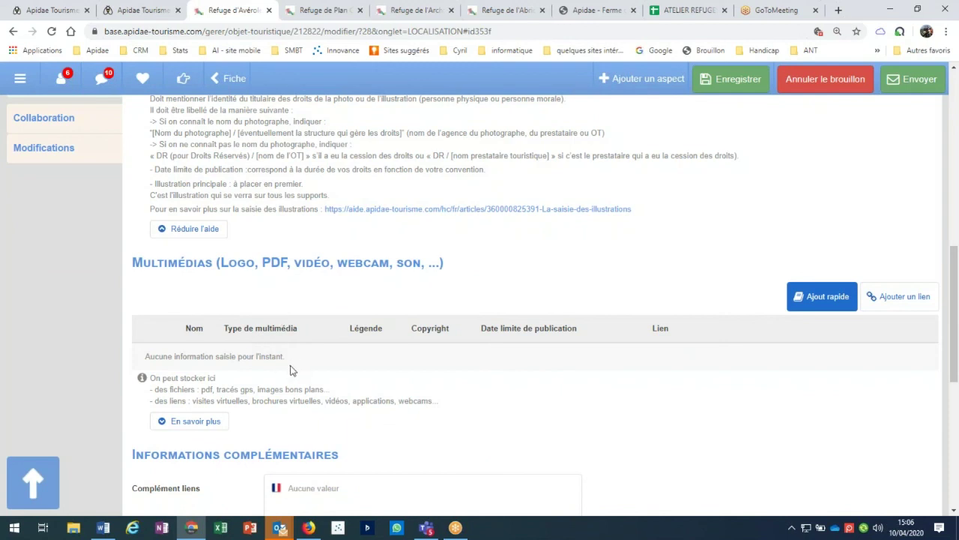
{"action": "scroll", "coordinate": [292, 370], "scroll_direction": "up", "scroll_amount": 1}
{"action": "scroll", "coordinate": [292, 370], "scroll_direction": "up", "scroll_amount": 2}
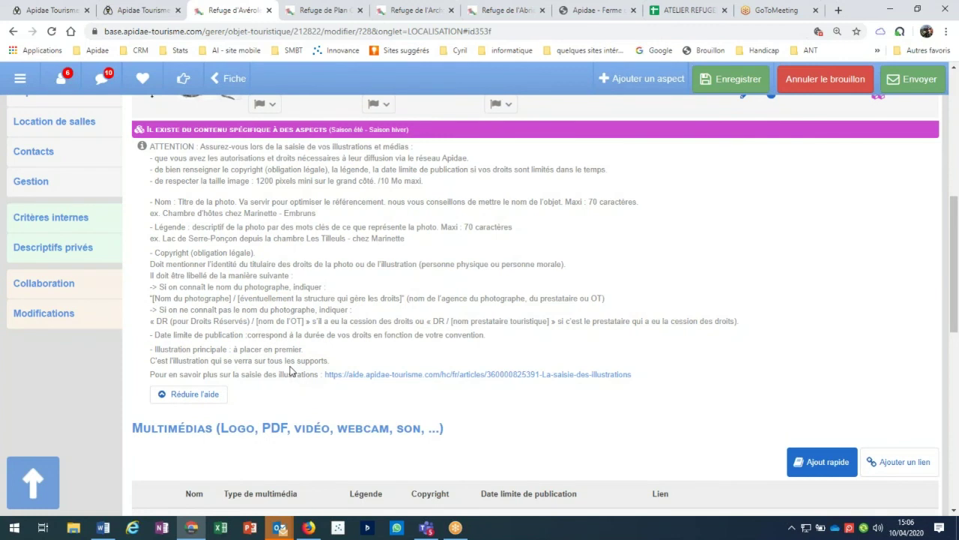
{"action": "scroll", "coordinate": [291, 371], "scroll_direction": "up", "scroll_amount": 3}
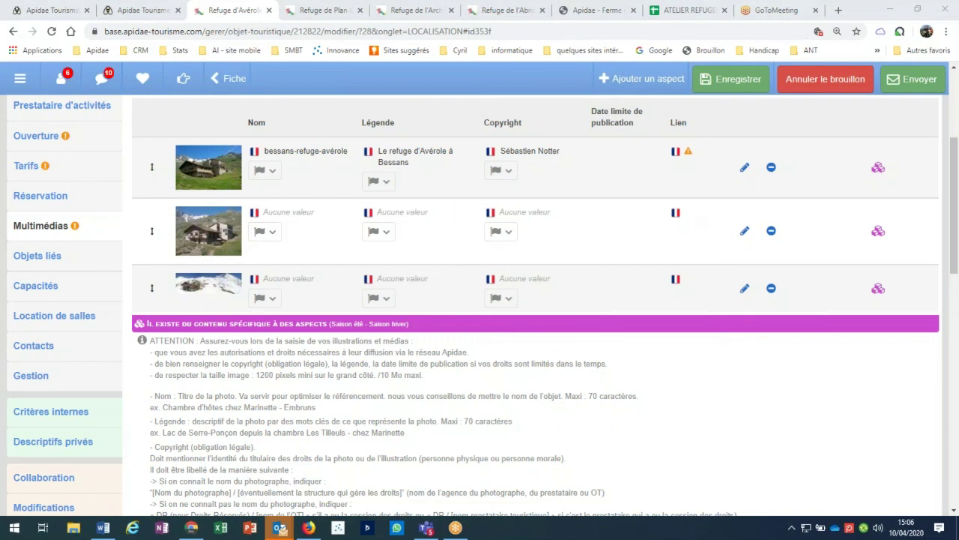
{"action": "left_click", "coordinate": [62, 259]}
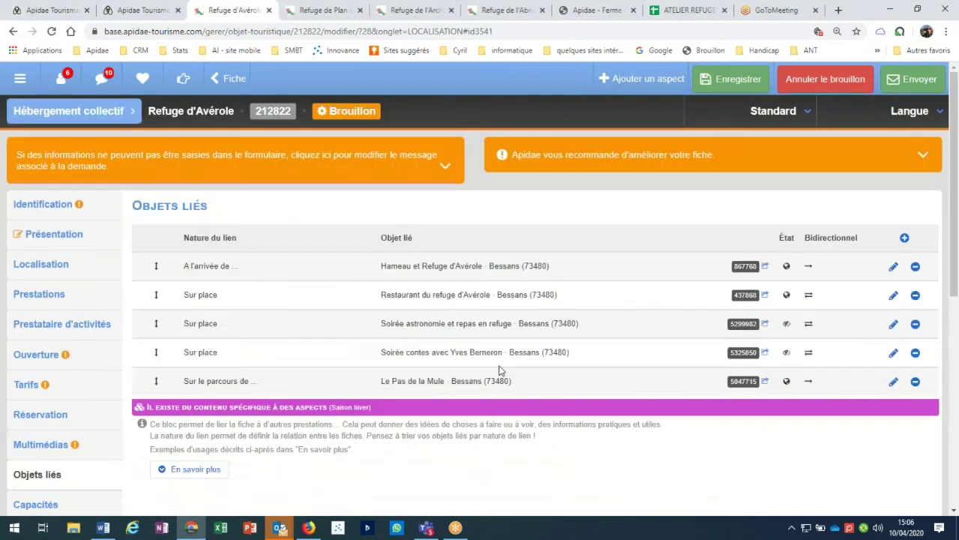
- Switch to Word, open the recent document "Guide de saisie pour les refuges - V5.docx" from Downloads and skim its first pages
{"action": "key", "text": "alt+Tab"}
{"action": "key", "text": "ctrl+o"}
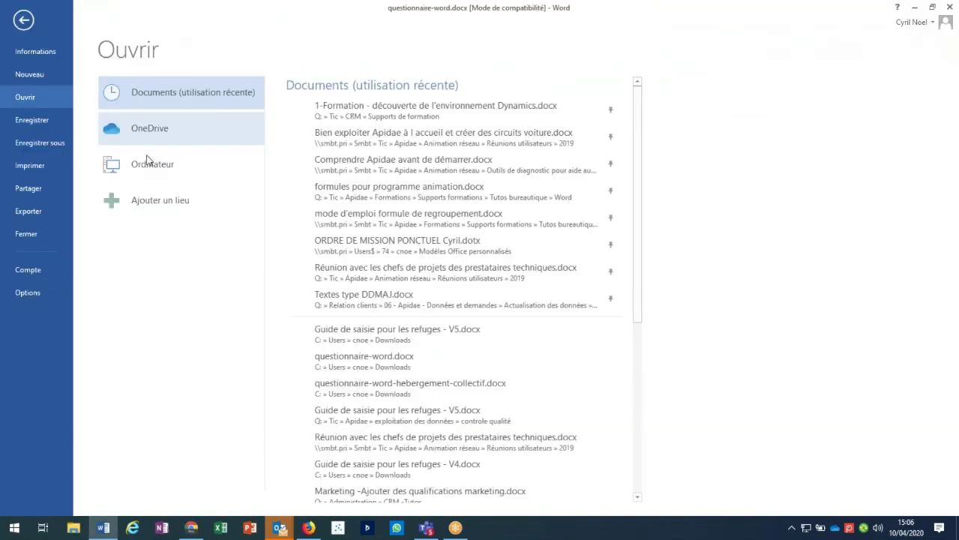
{"action": "left_click", "coordinate": [429, 338]}
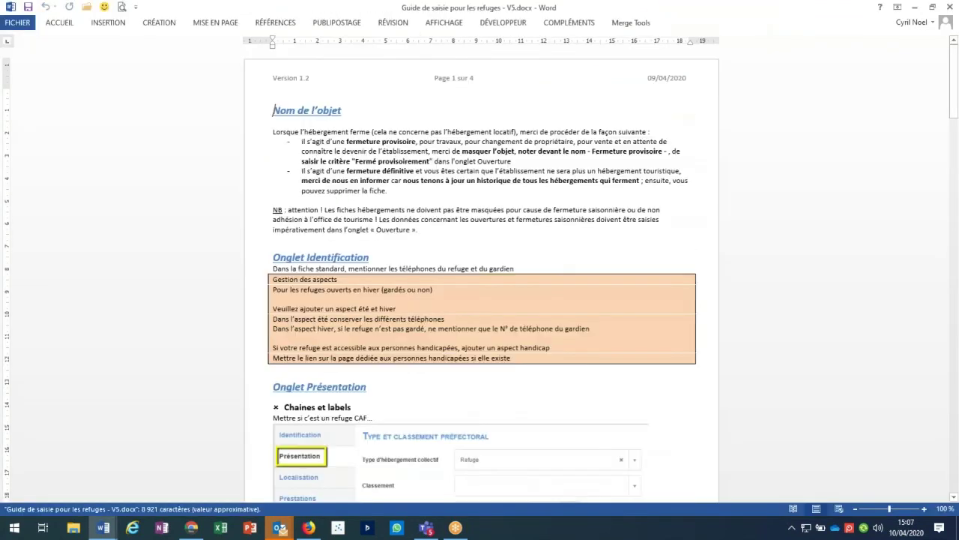
{"action": "scroll", "coordinate": [498, 273], "scroll_direction": "down", "scroll_amount": 3}
{"action": "scroll", "coordinate": [502, 270], "scroll_direction": "down", "scroll_amount": 3}
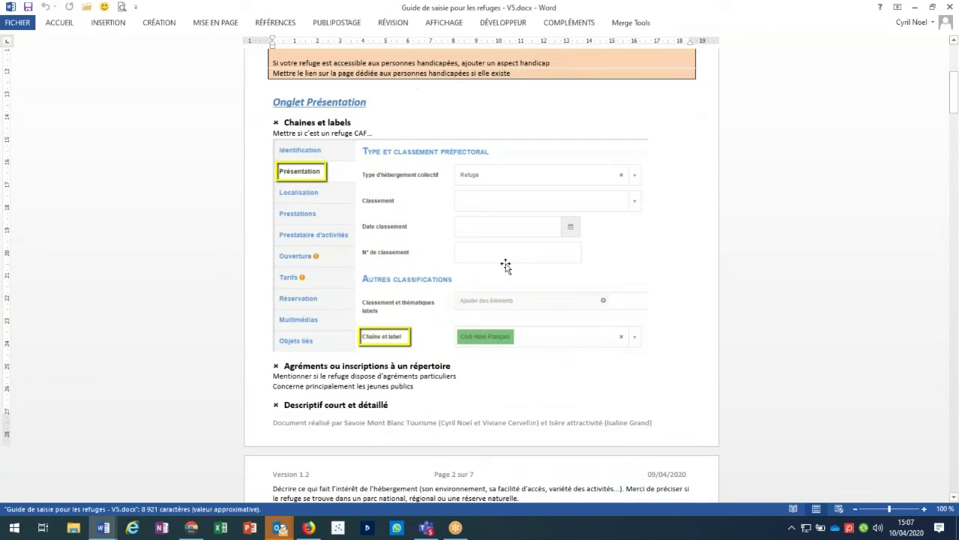
{"action": "scroll", "coordinate": [506, 266], "scroll_direction": "down", "scroll_amount": 3}
- Jump to the "Onglet objets liés" heading through the document's heading navigation and enlarge the page to 150% for reading
{"action": "left_click", "coordinate": [443, 22]}
{"action": "left_click", "coordinate": [150, 91]}
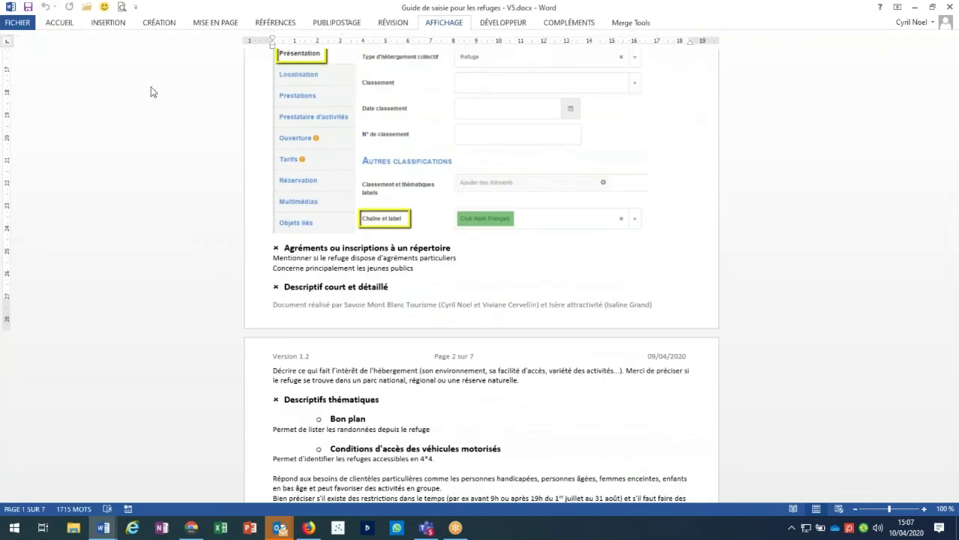
{"action": "scroll", "coordinate": [71, 450], "scroll_direction": "down", "scroll_amount": 3}
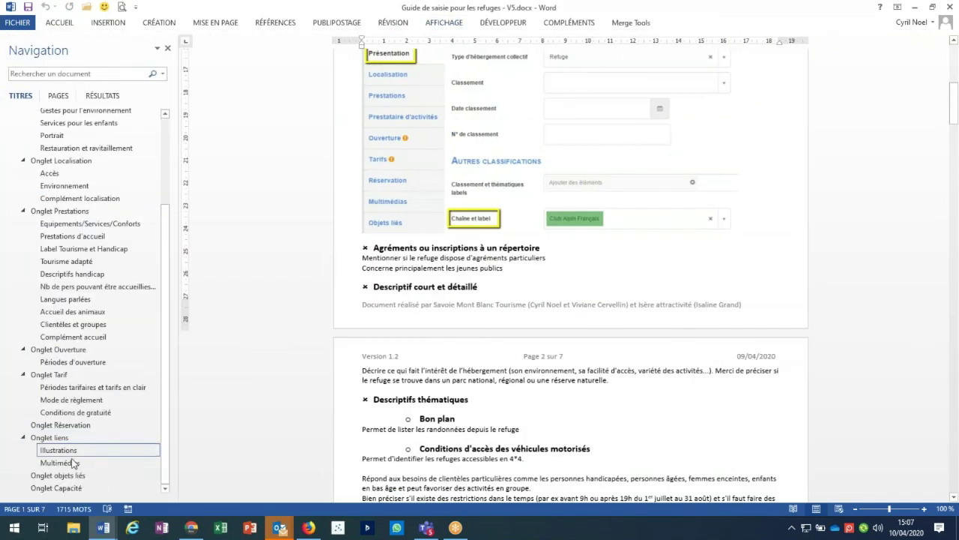
{"action": "left_click", "coordinate": [58, 475]}
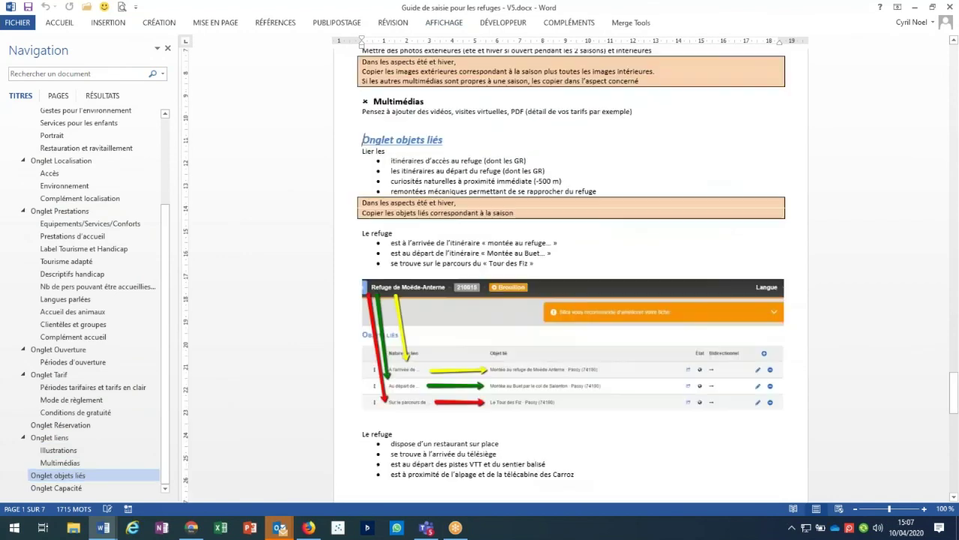
{"action": "left_click", "coordinate": [167, 49]}
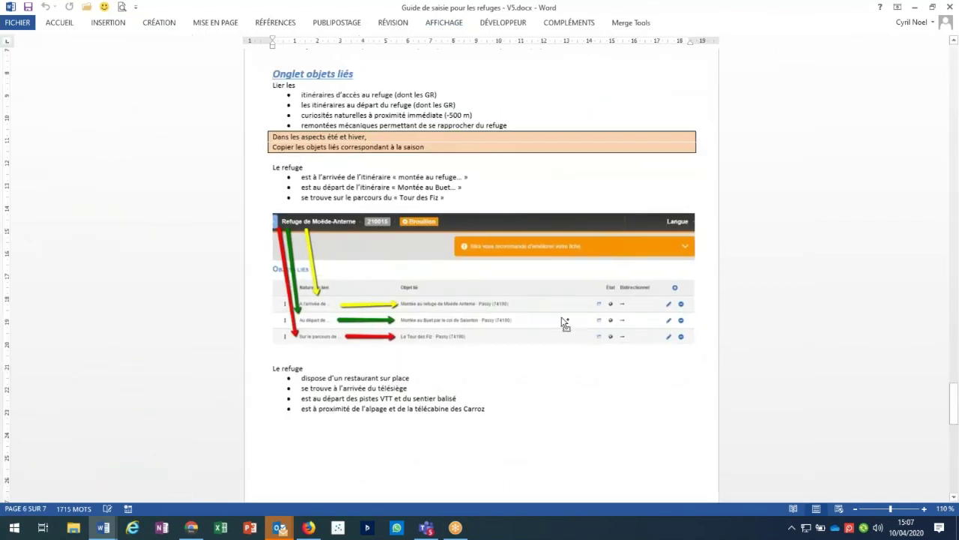
{"action": "scroll", "coordinate": [564, 322], "scroll_direction": "up", "scroll_amount": 2}
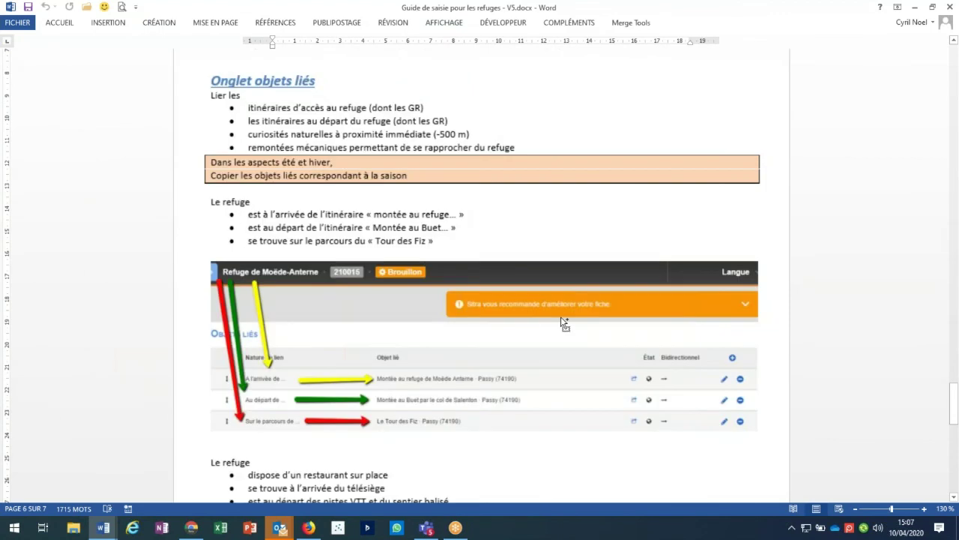
{"action": "scroll", "coordinate": [561, 316], "scroll_direction": "up", "scroll_amount": 2}
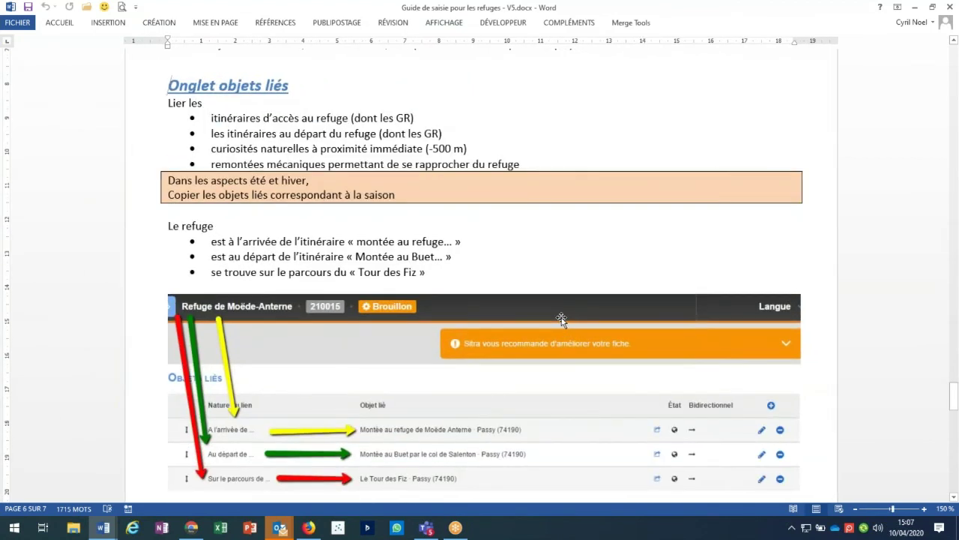